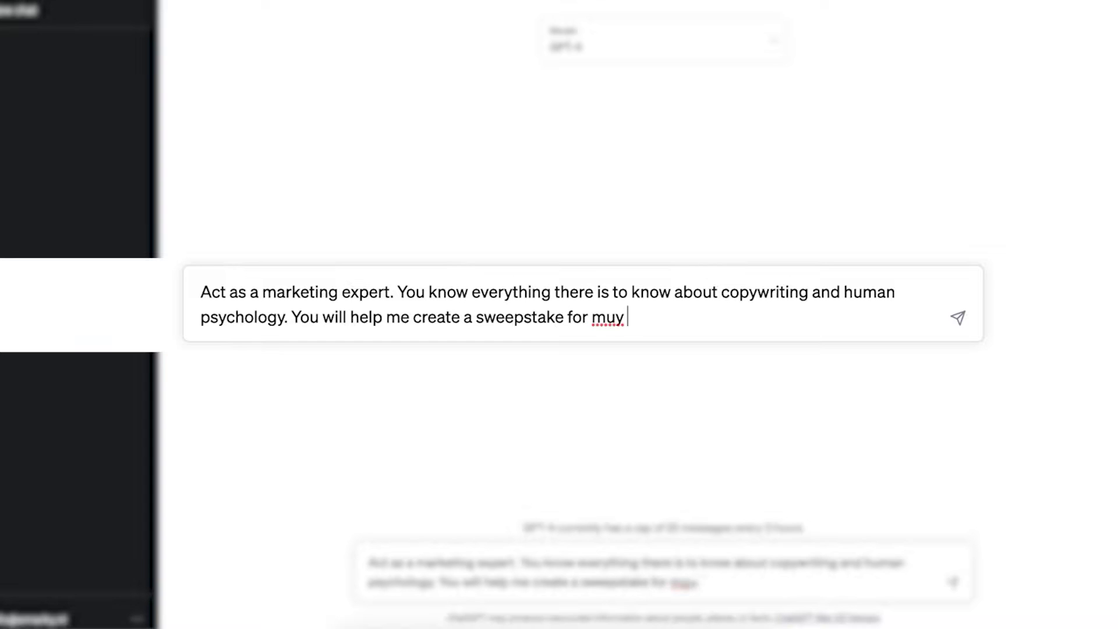
# Finish the prompt's sweepstake sentence with "my business." and add "My business is an e-commerce selling personalized jewelry."
pyautogui.press('BackSpace')
pyautogui.press('BackSpace')
pyautogui.write('y business. My business')
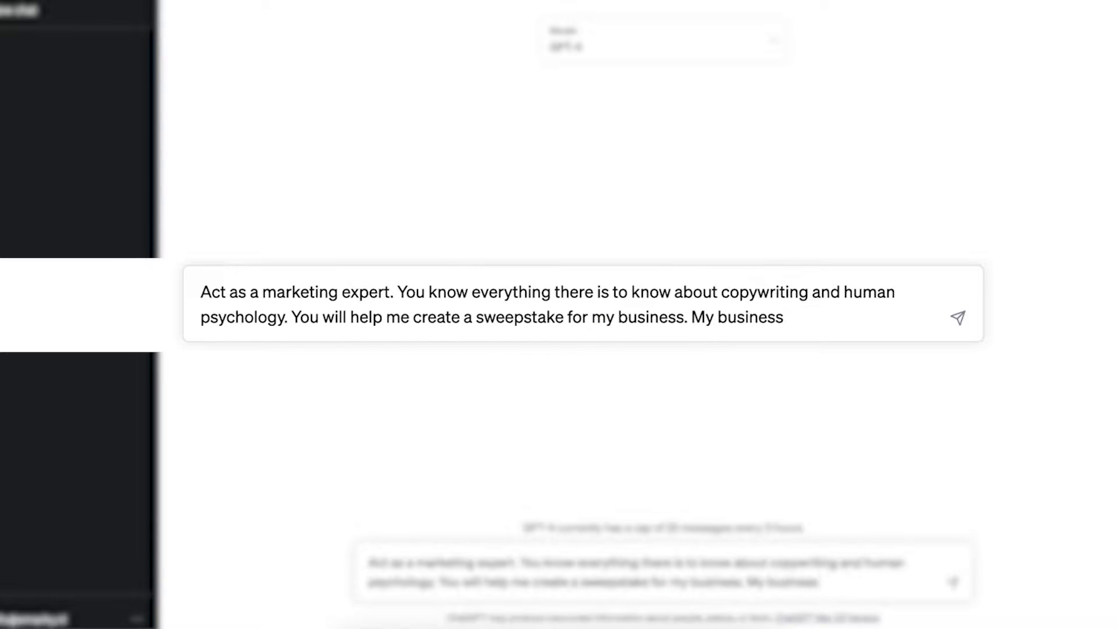
pyautogui.press('BackSpace')
pyautogui.press('BackSpace')
pyautogui.press('BackSpace')
pyautogui.press('BackSpace')
pyautogui.press('BackSpace')
pyautogui.press('BackSpace')
pyautogui.press('BackSpace')
pyautogui.press('BackSpace')
pyautogui.press('BackSpace')
pyautogui.press('BackSpace')
pyautogui.press('BackSpace')
pyautogui.write('y business is an ')
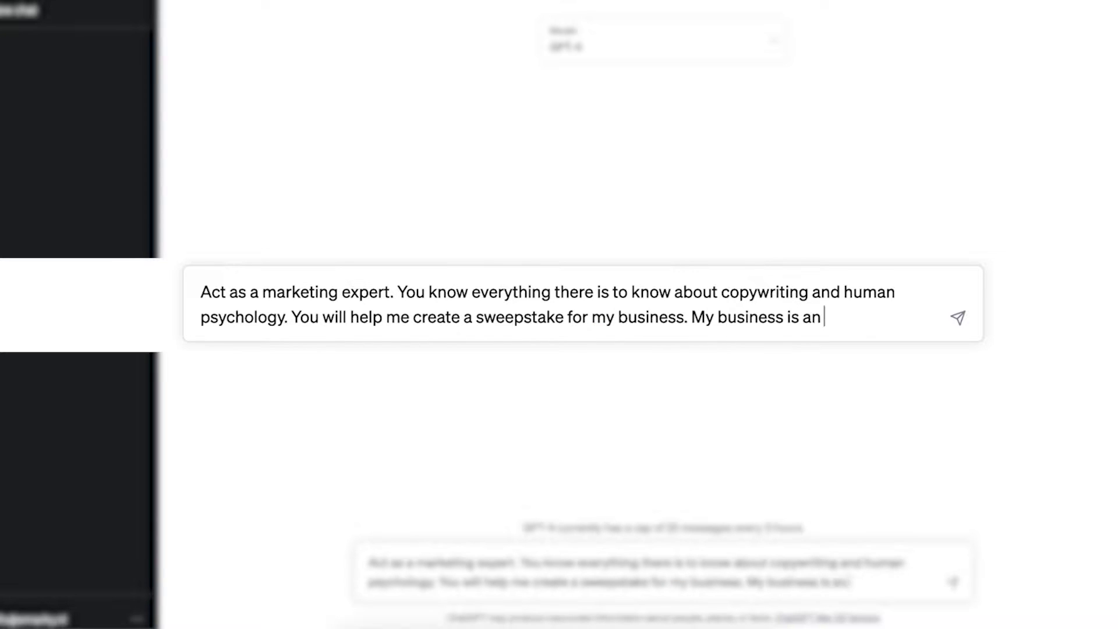
pyautogui.write('e-commerce')
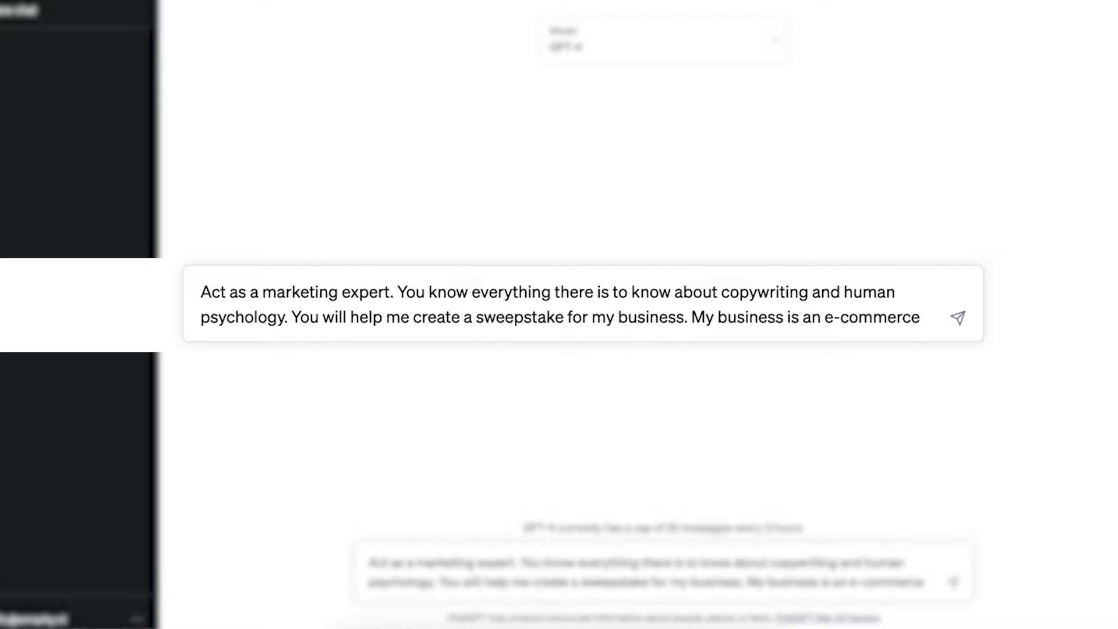
pyautogui.write(' selling ')
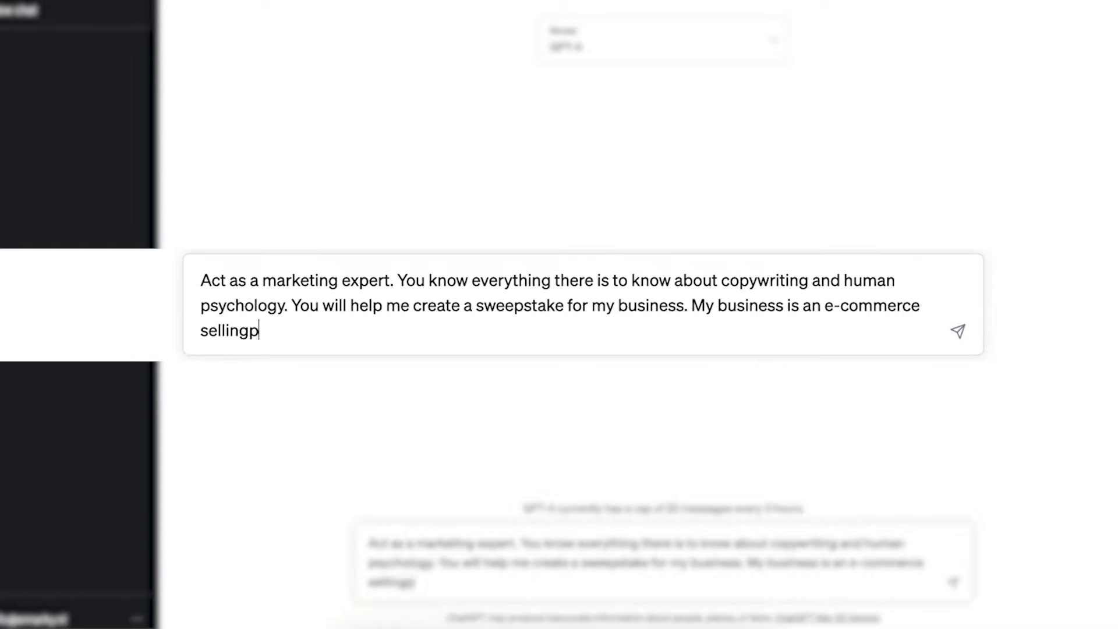
pyautogui.write('personalized')
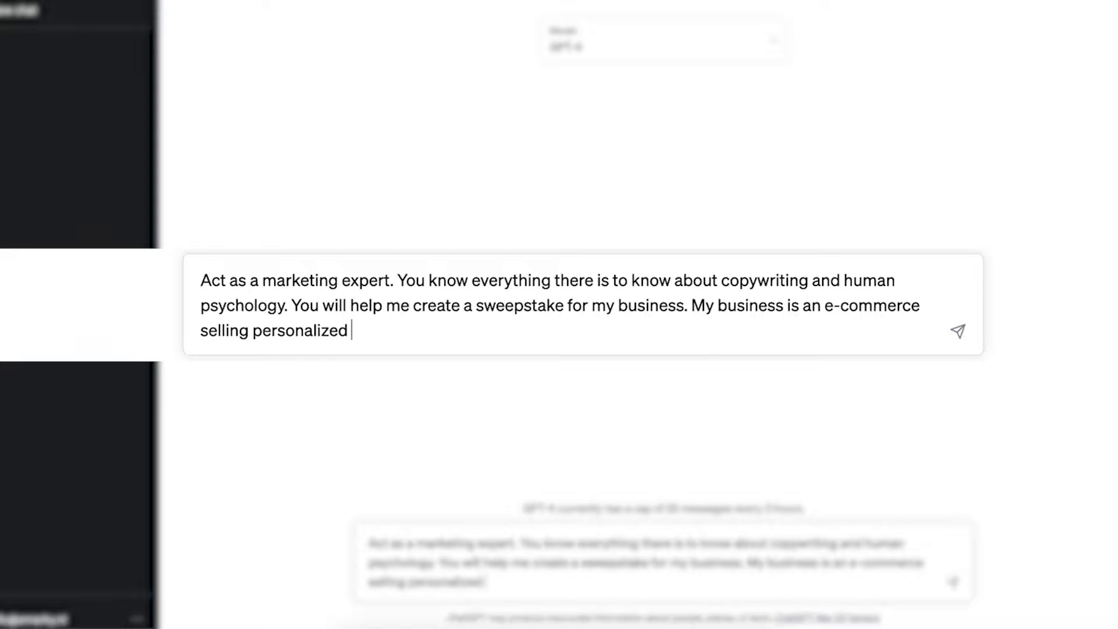
pyautogui.write(' jewlr')
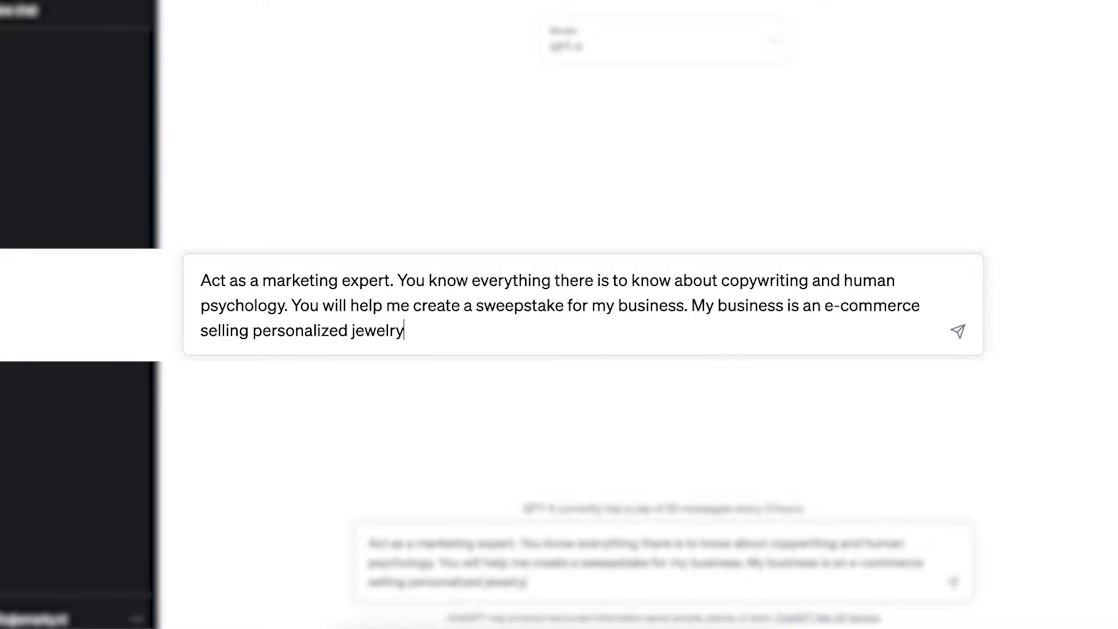
# Describe the target audience in the prompt: "My audience are mainly women between the age of 35 and 50."
pyautogui.write('y. My audienc')
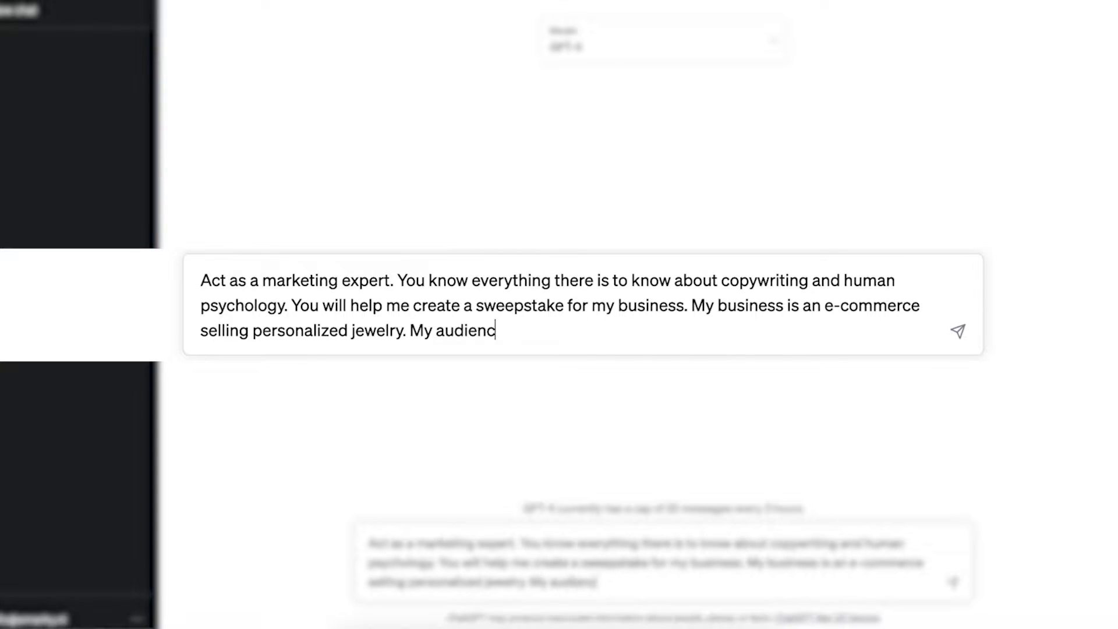
pyautogui.write('e are mainly woman between')
pyautogui.click(641, 331)
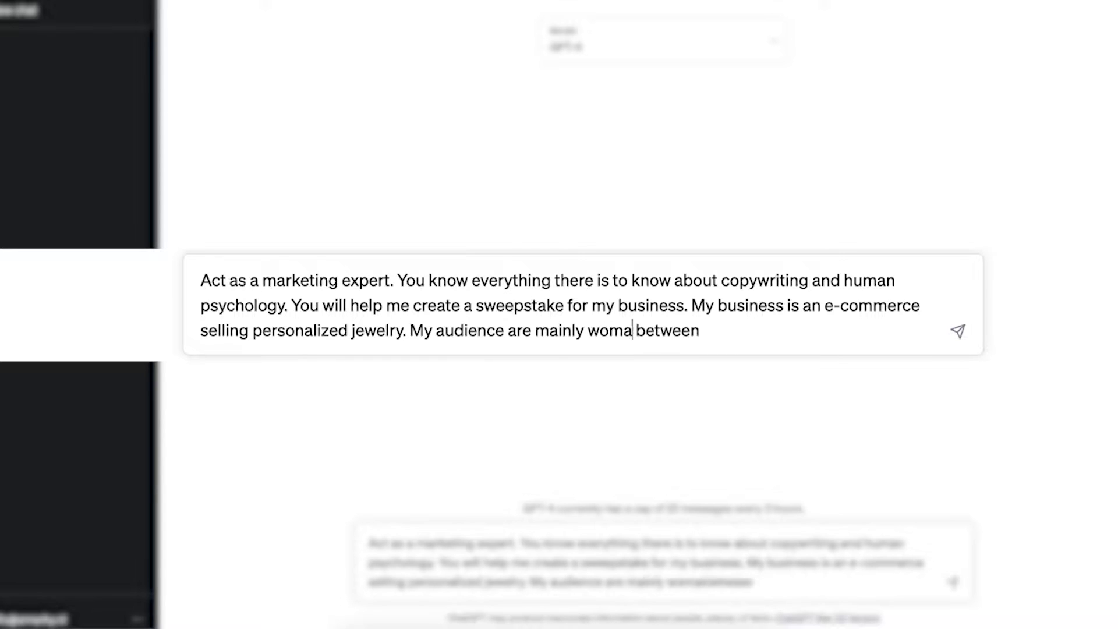
pyautogui.press('BackSpace')
pyautogui.press('BackSpace')
pyautogui.write('en ')
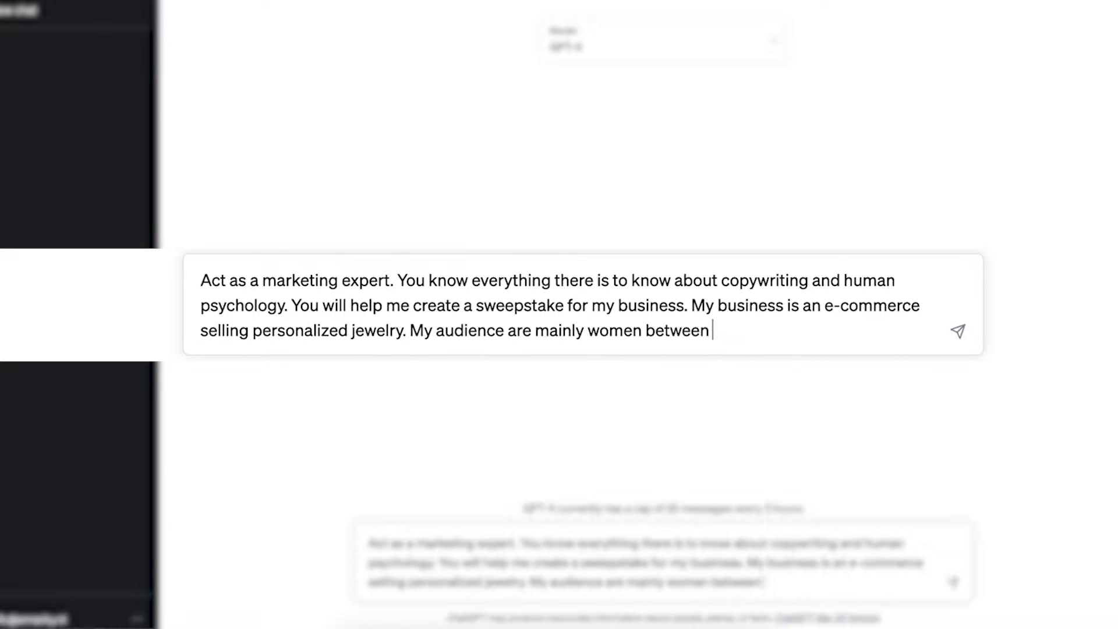
pyautogui.write('the ag')
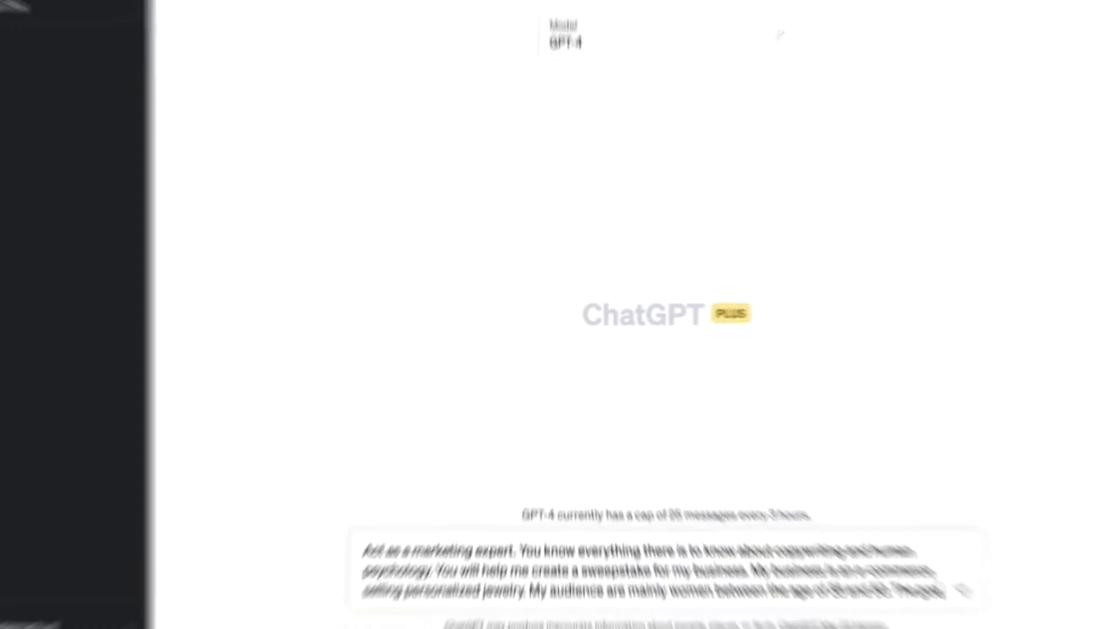
# State that the sweepstake's goal is to get more leads into my business and incentive those leads to refer their friends into the sweepstake as well
pyautogui.write('of the s')
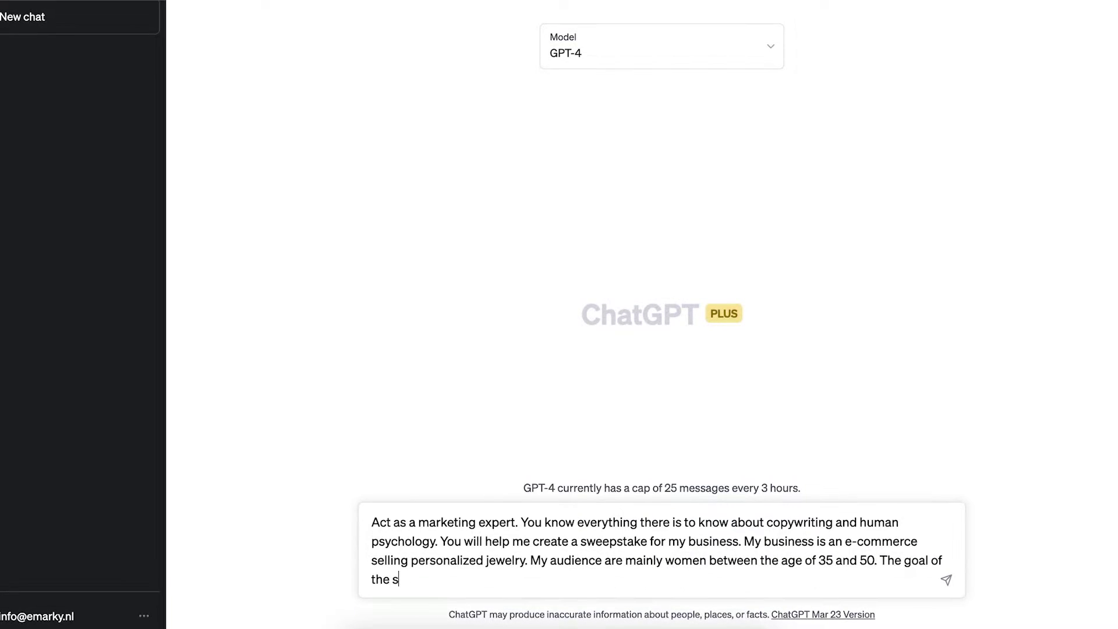
pyautogui.write('weepstake is to get more')
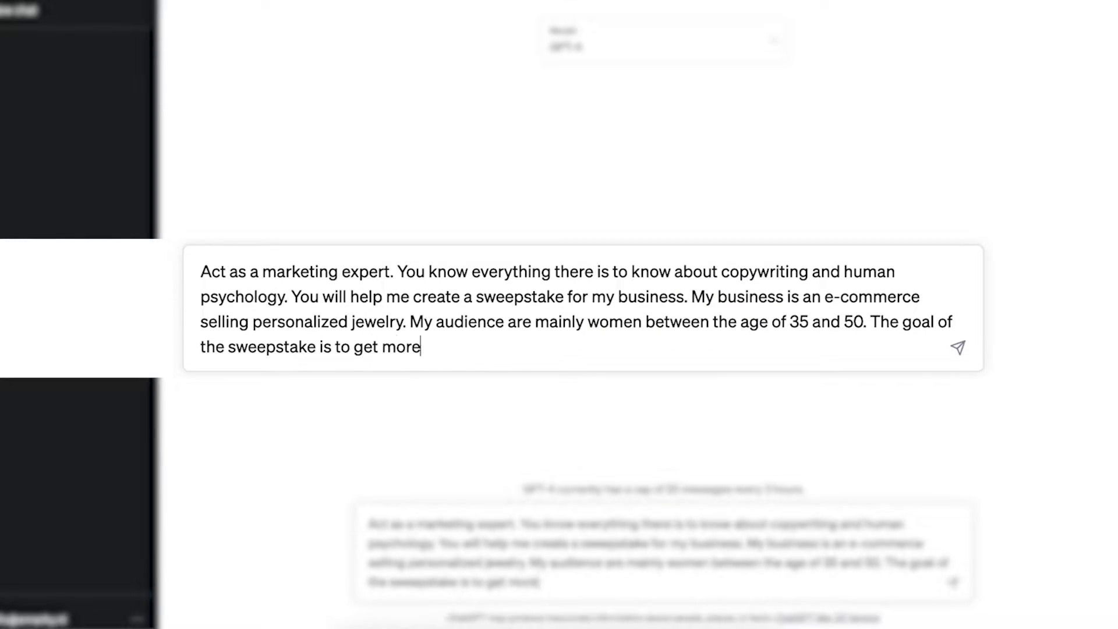
pyautogui.write(' leads into my bus')
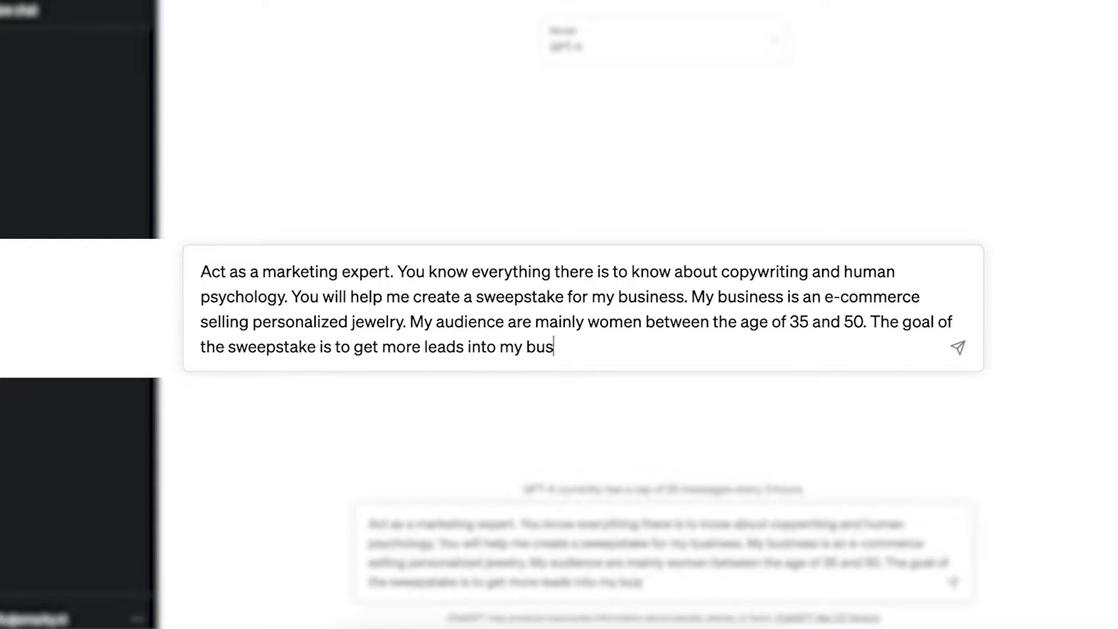
pyautogui.write('iness, and to incentive those ')
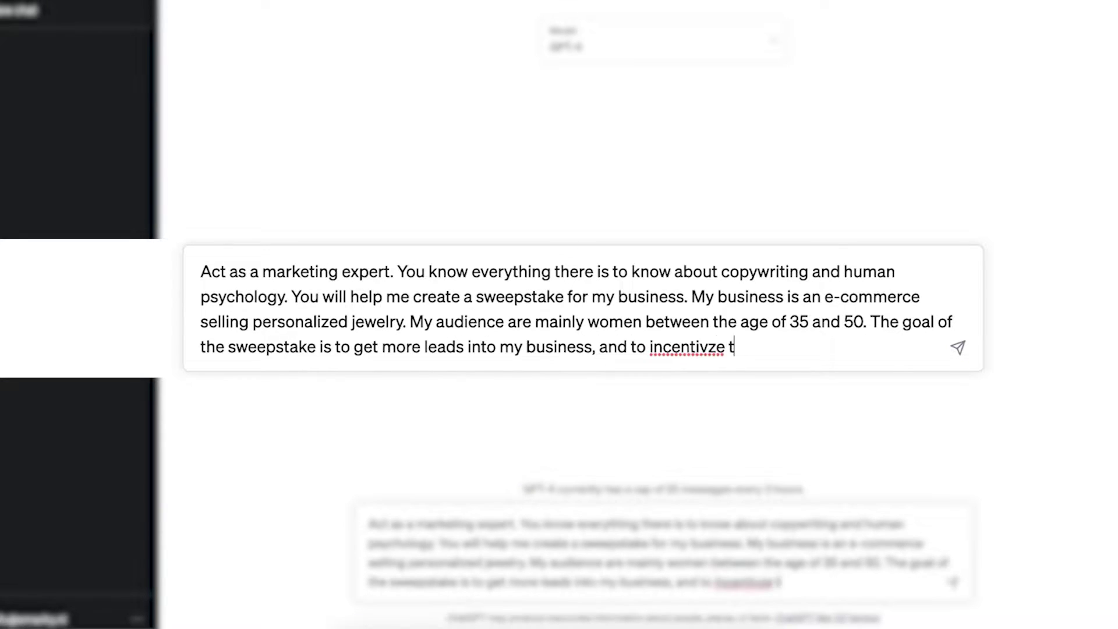
pyautogui.write('leads to refer to')
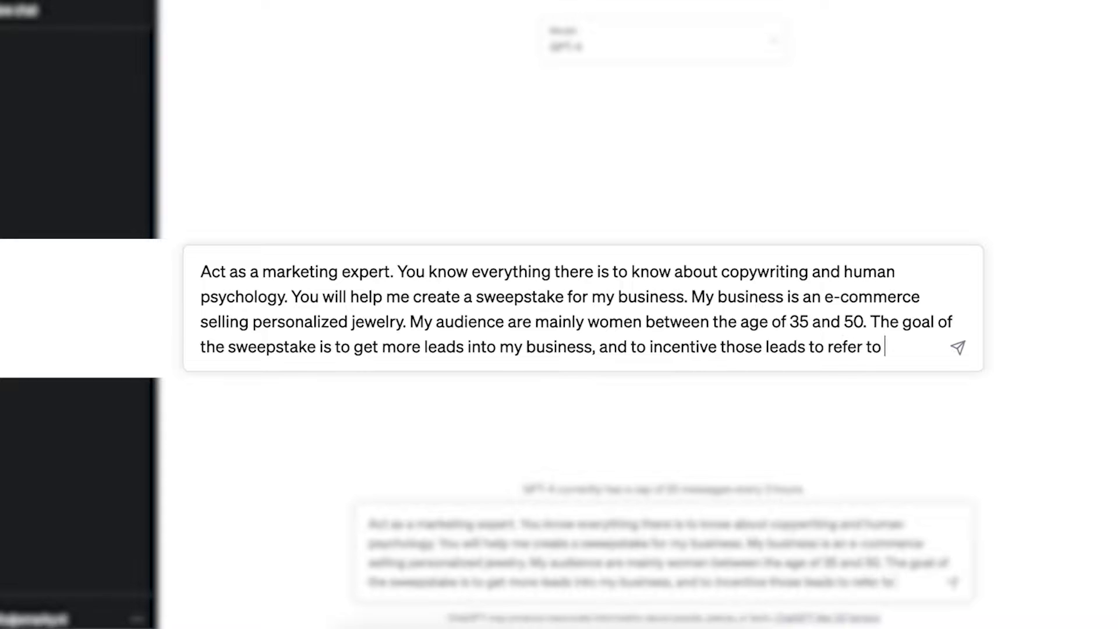
pyautogui.press('BackSpace')
pyautogui.press('BackSpace')
pyautogui.press('BackSpace')
pyautogui.write('their fr')
pyautogui.write('iends into the sweepstake')
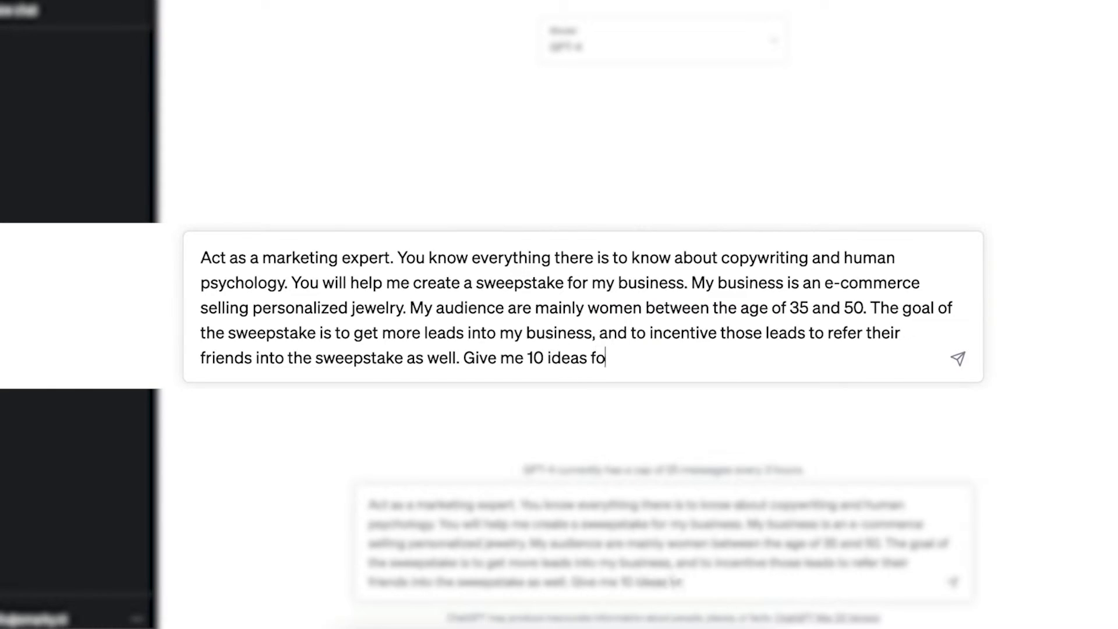
# End the prompt with "Give me 10 ideas of what I could give away as a prize in the contest." and submit it
pyautogui.write('f what I c')
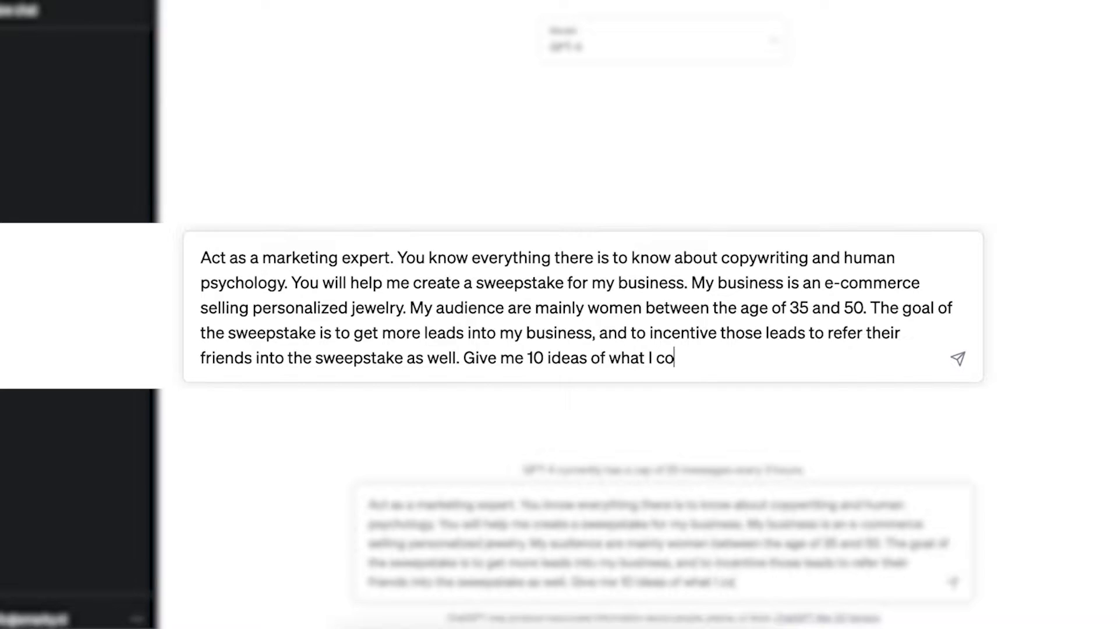
pyautogui.write('ould give away as a priz')
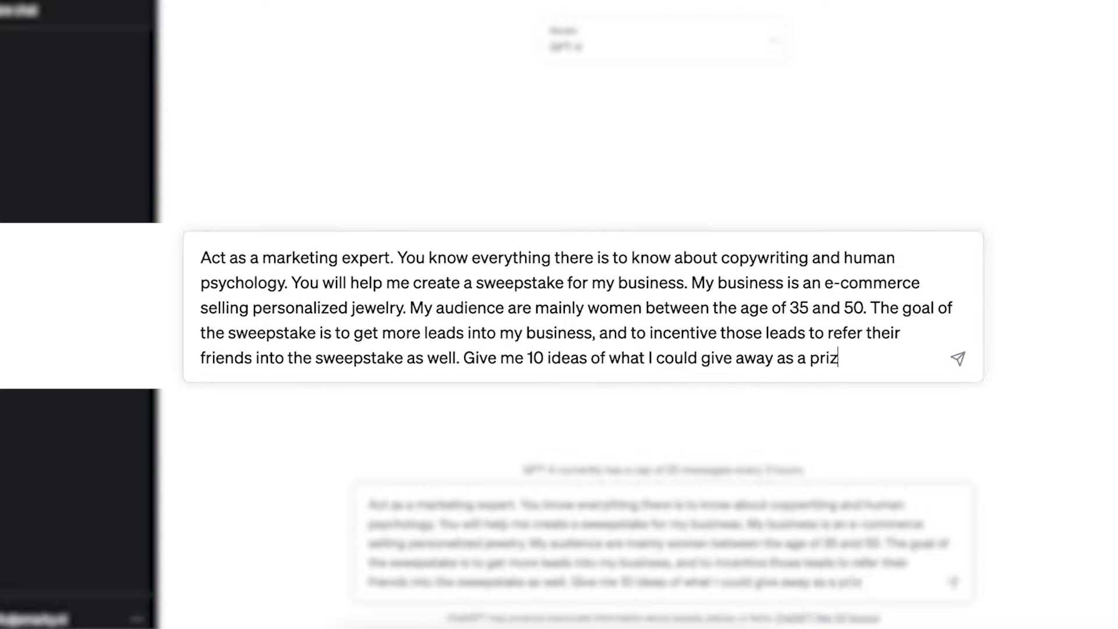
pyautogui.write('e in the contest.')
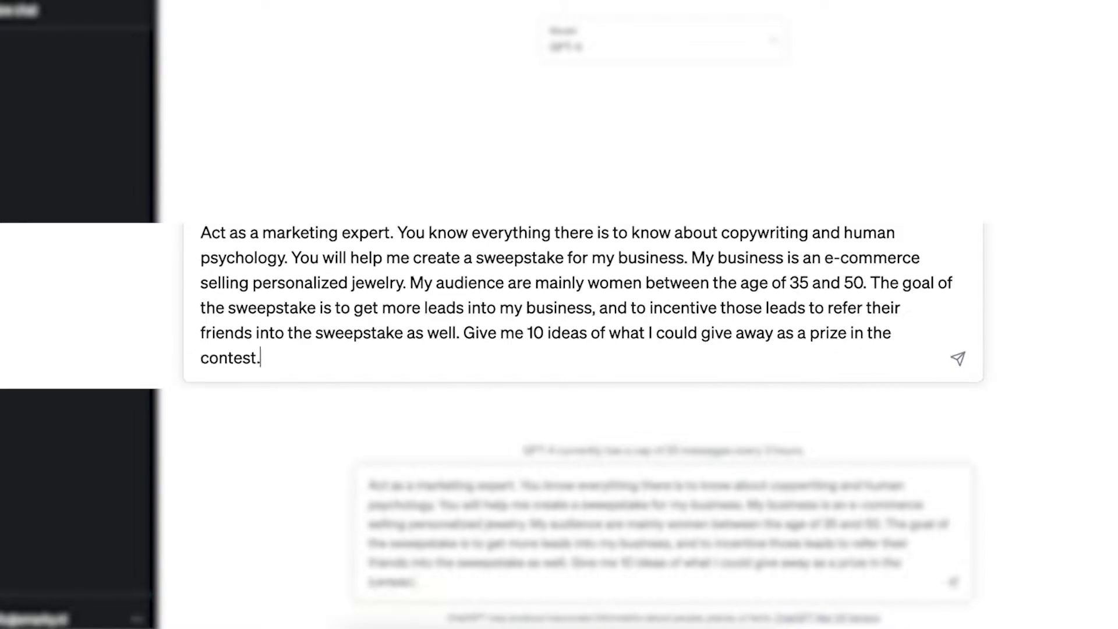
pyautogui.press('Return')
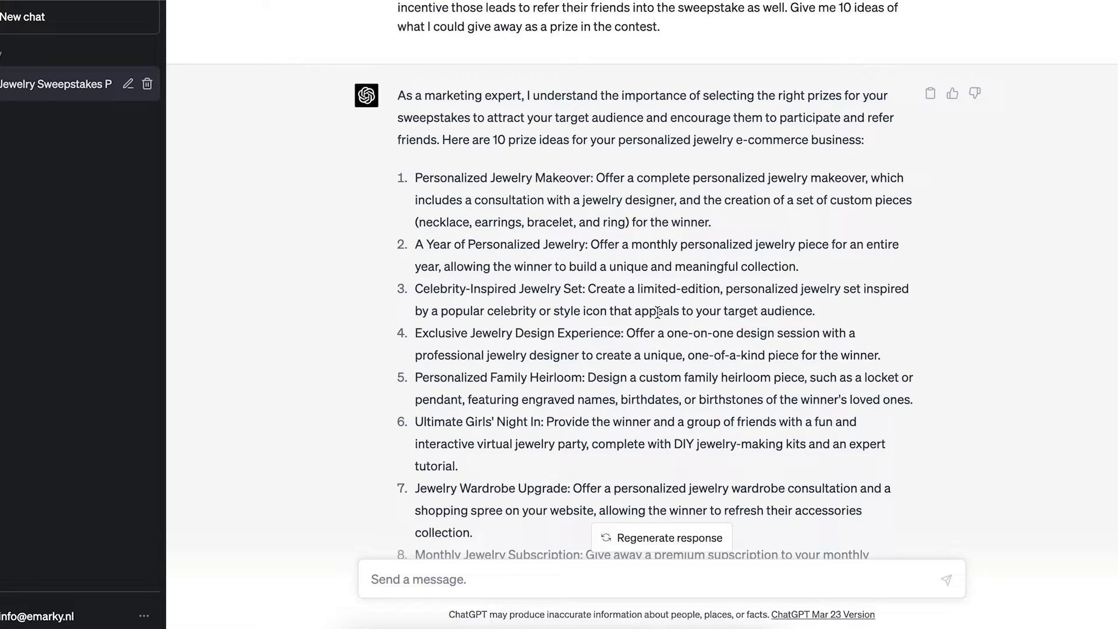
# Read through the list of prize ideas in the reply
pyautogui.scroll(-1, 657, 313)
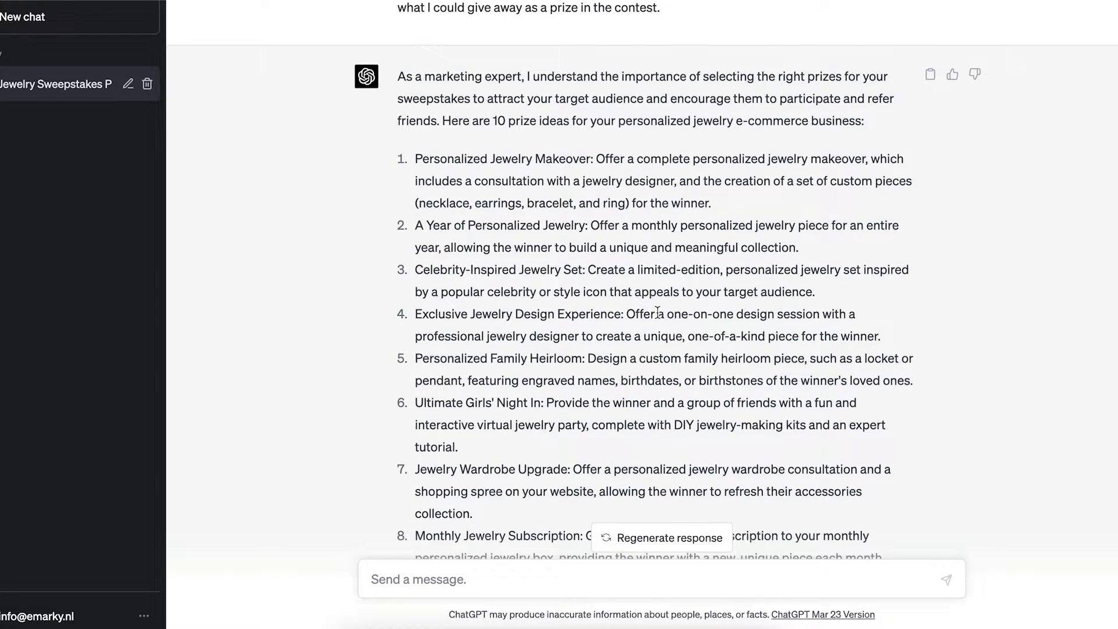
pyautogui.scroll(-1, 657, 312)
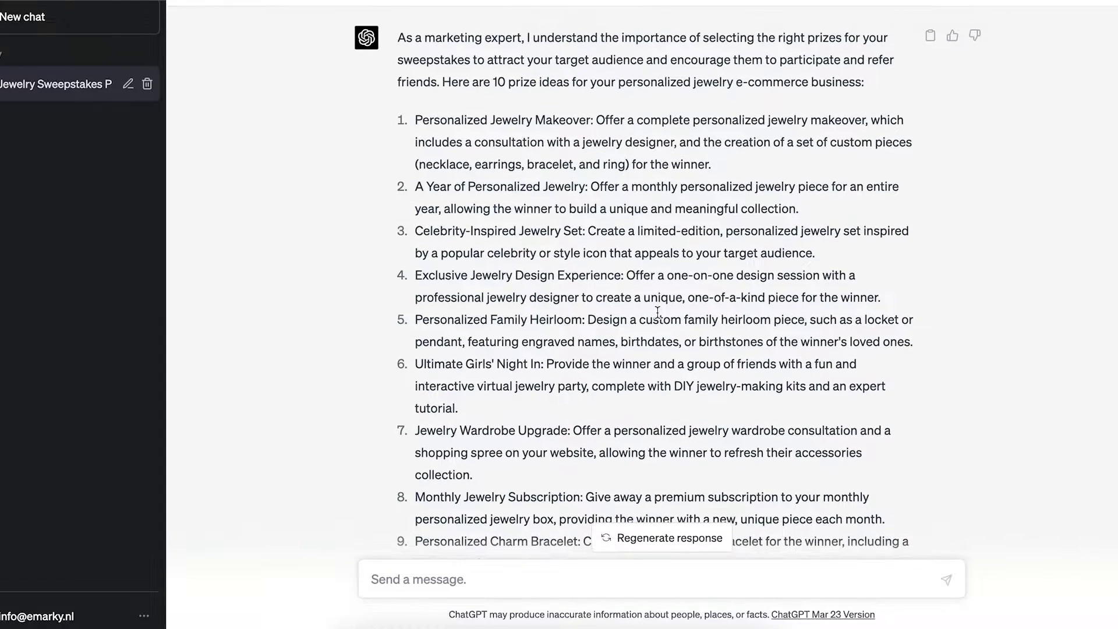
pyautogui.scroll(-1, 657, 312)
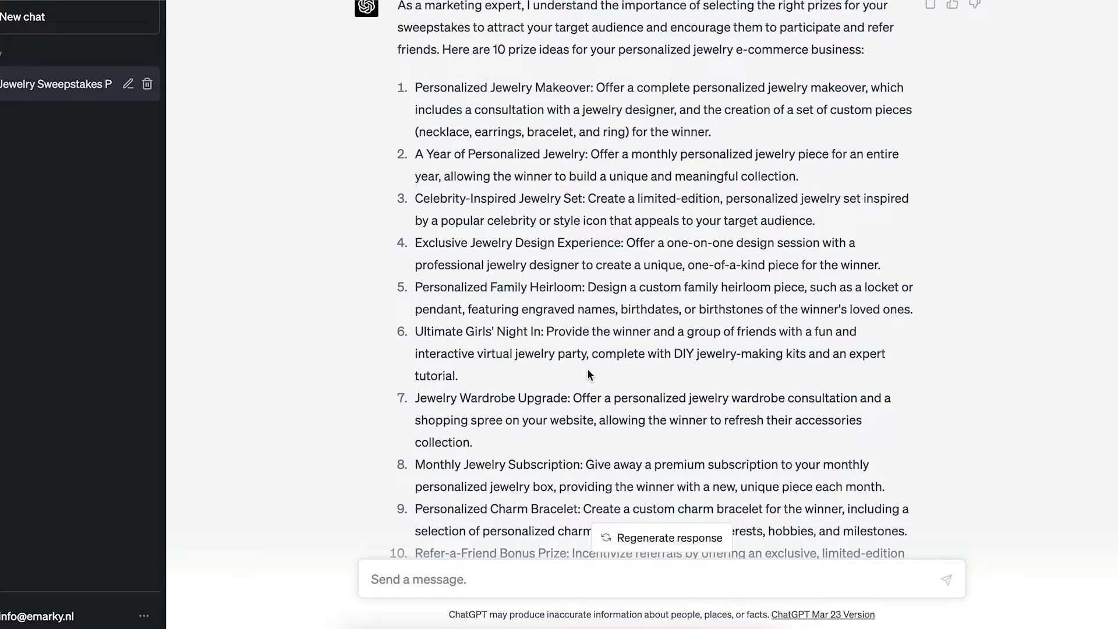
pyautogui.scroll(-4, 574, 392)
pyautogui.scroll(-3, 574, 393)
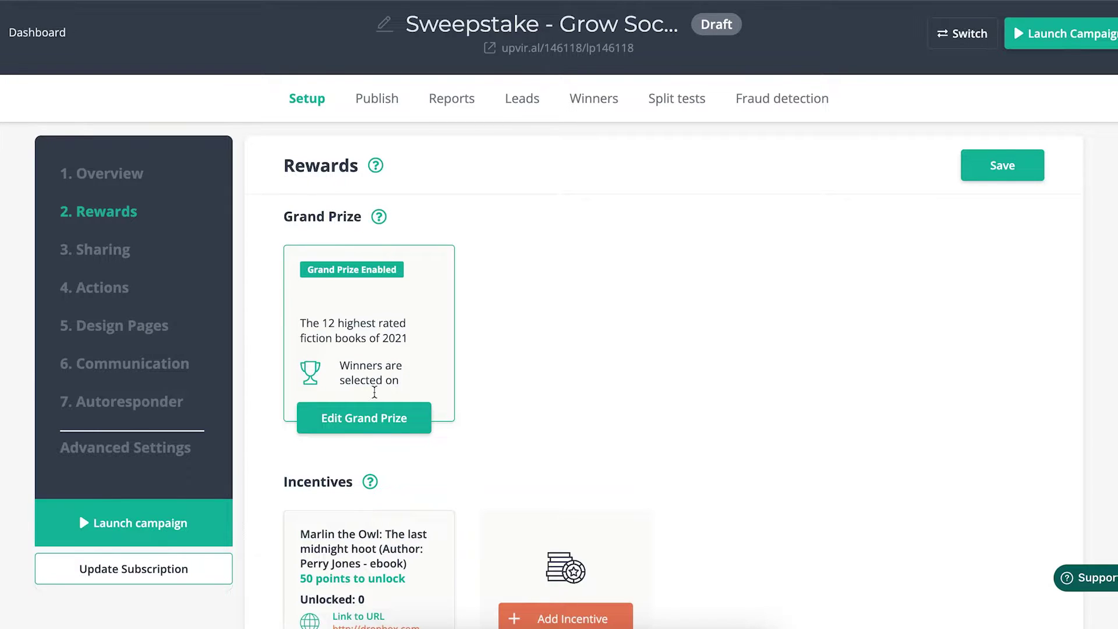
# Set the sweepstake campaign's grand prize name to "A Year of Personalized Jewelry", copied from the second prize idea in the ChatGPT reply
pyautogui.click(368, 414)
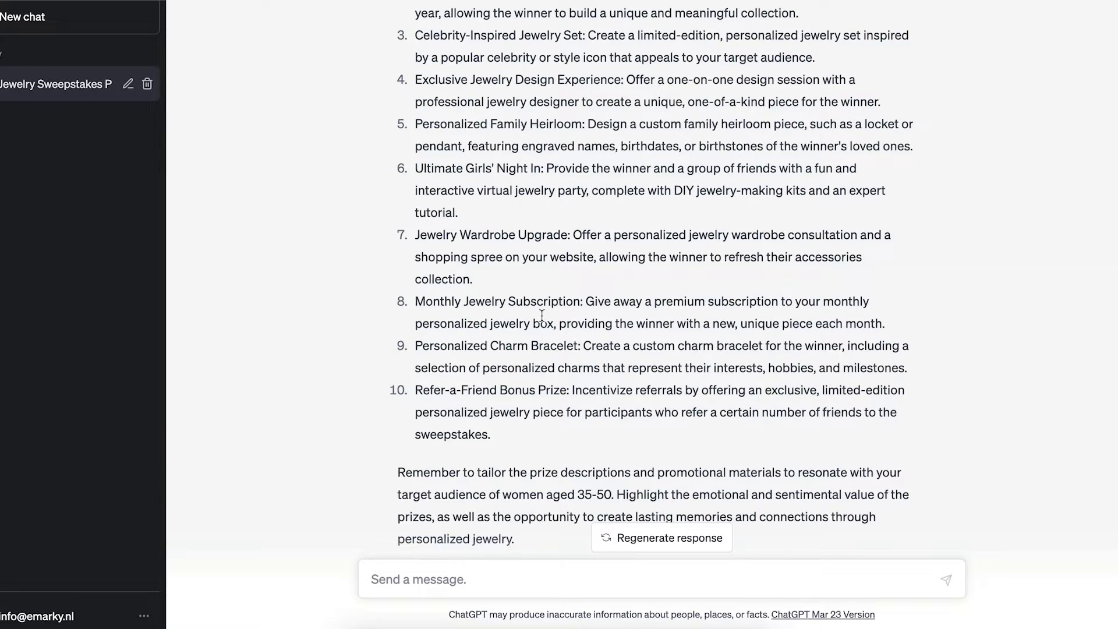
pyautogui.scroll(5, 541, 315)
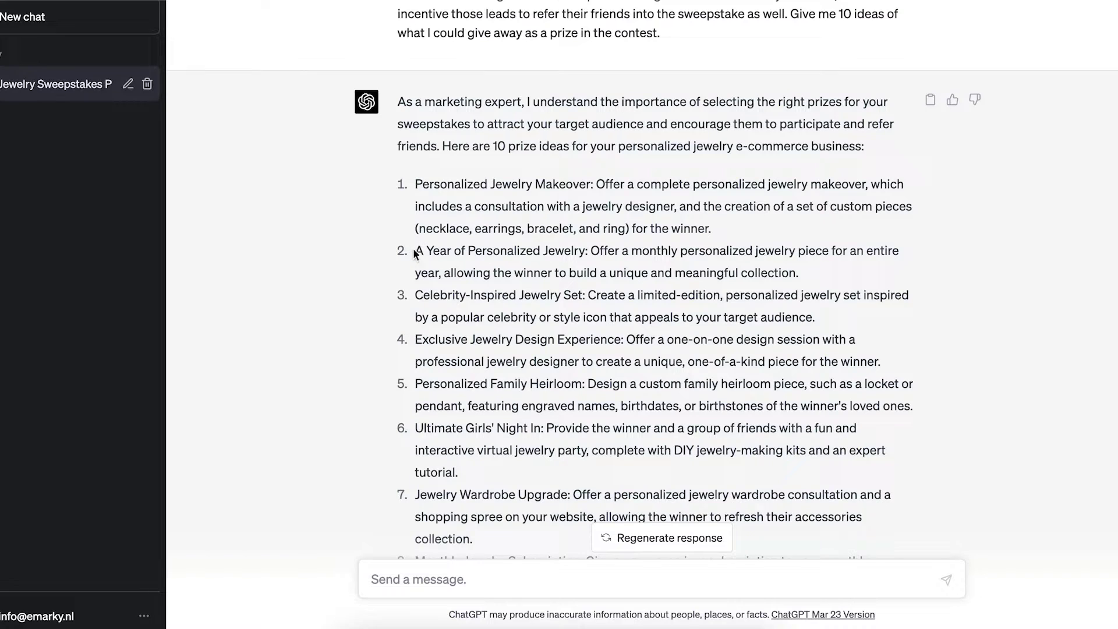
pyautogui.moveTo(415, 253); pyautogui.dragTo(584, 247)
pyautogui.hotkey('ctrl', 'c')
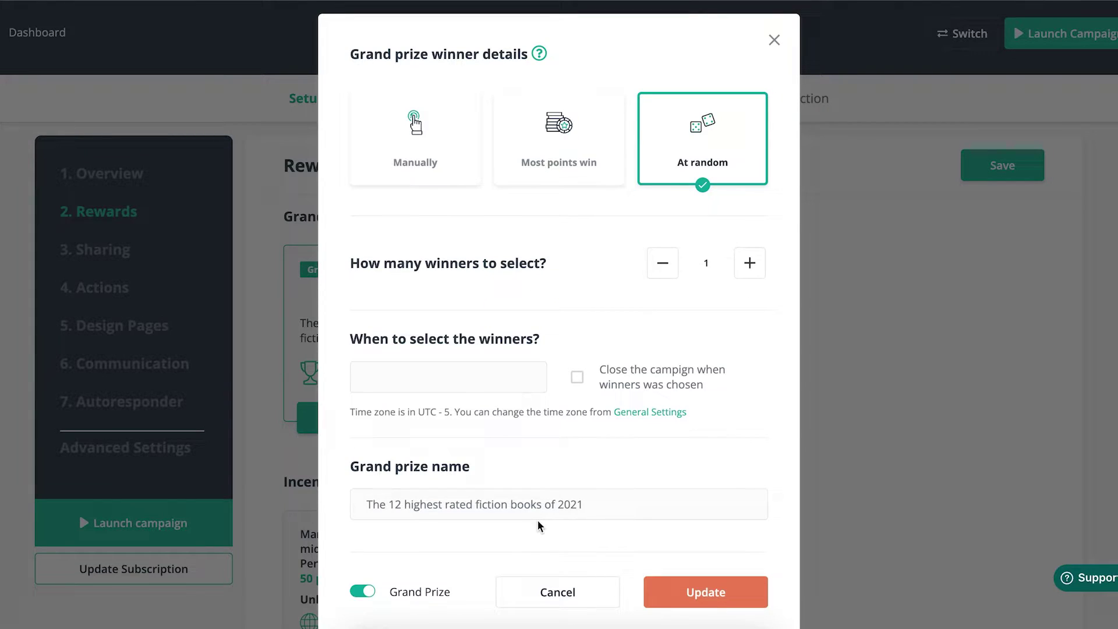
pyautogui.doubleClick(451, 467)
pyautogui.doubleClick(374, 504)
pyautogui.doubleClick(526, 504)
pyautogui.tripleClick(526, 504)
pyautogui.hotkey('ctrl', 'v')
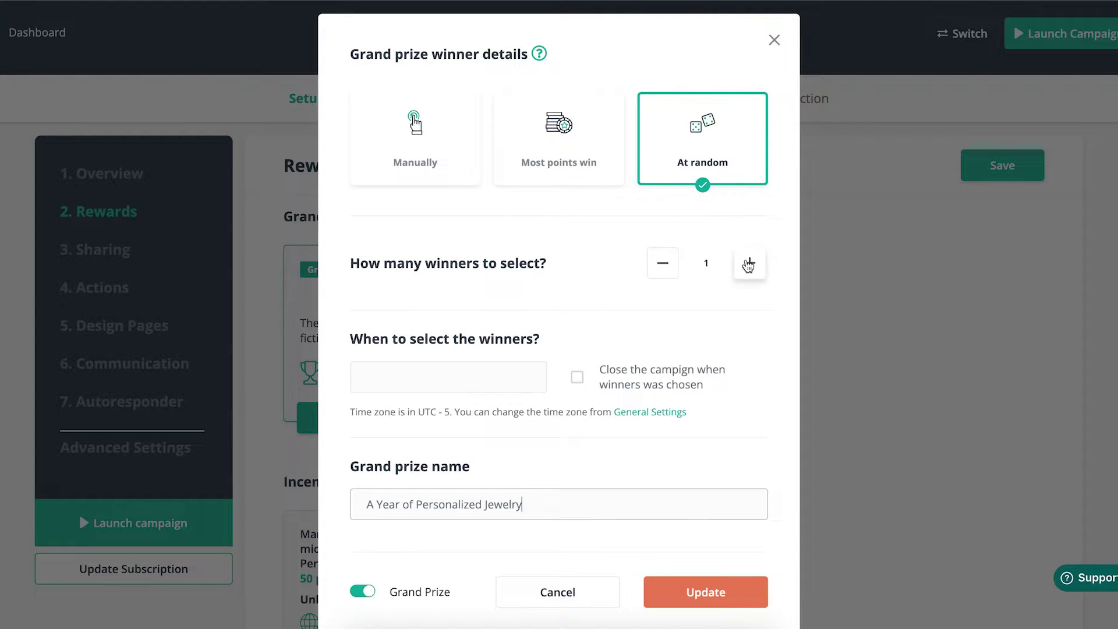
pyautogui.scroll(-1, 735, 366)
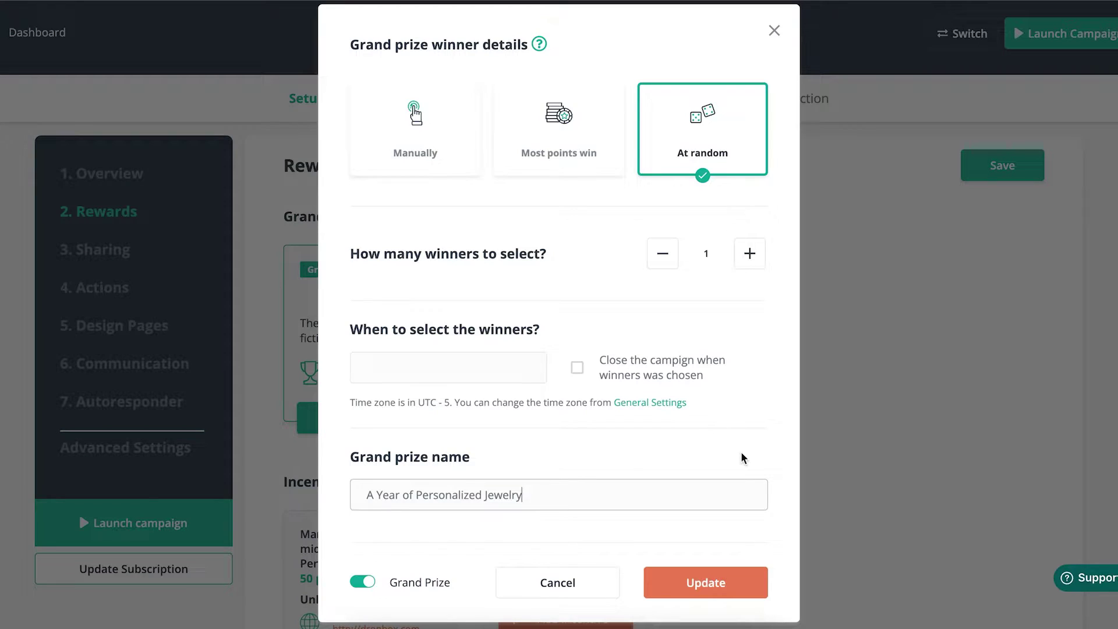
# Set the winner selection date to July 31st, 2023, 4:30 pm and update the grand prize
pyautogui.click(715, 582)
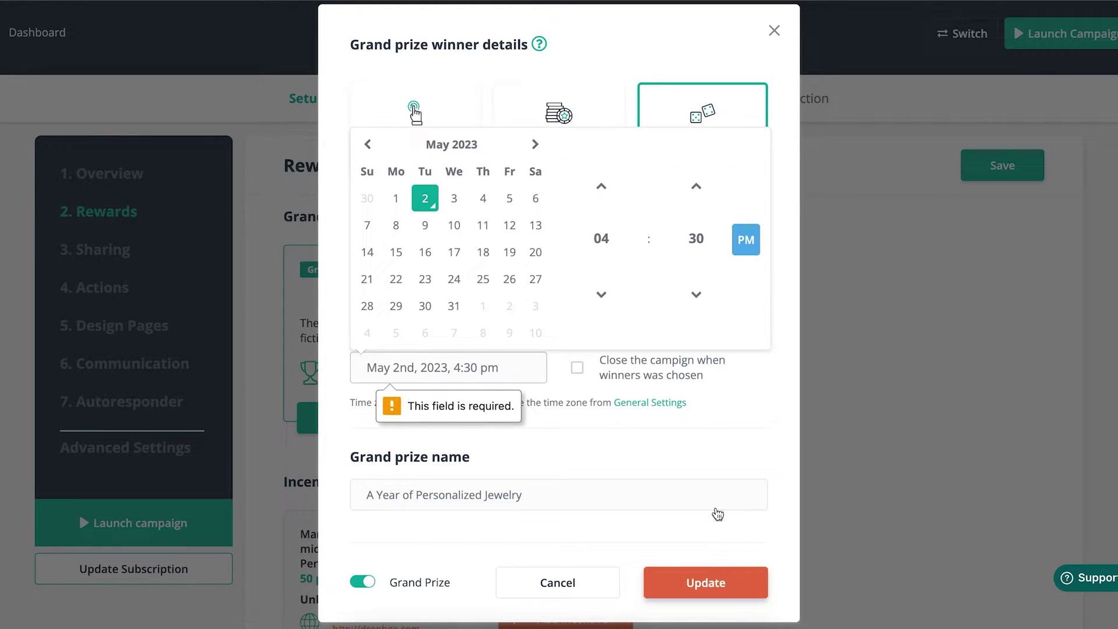
pyautogui.click(454, 307)
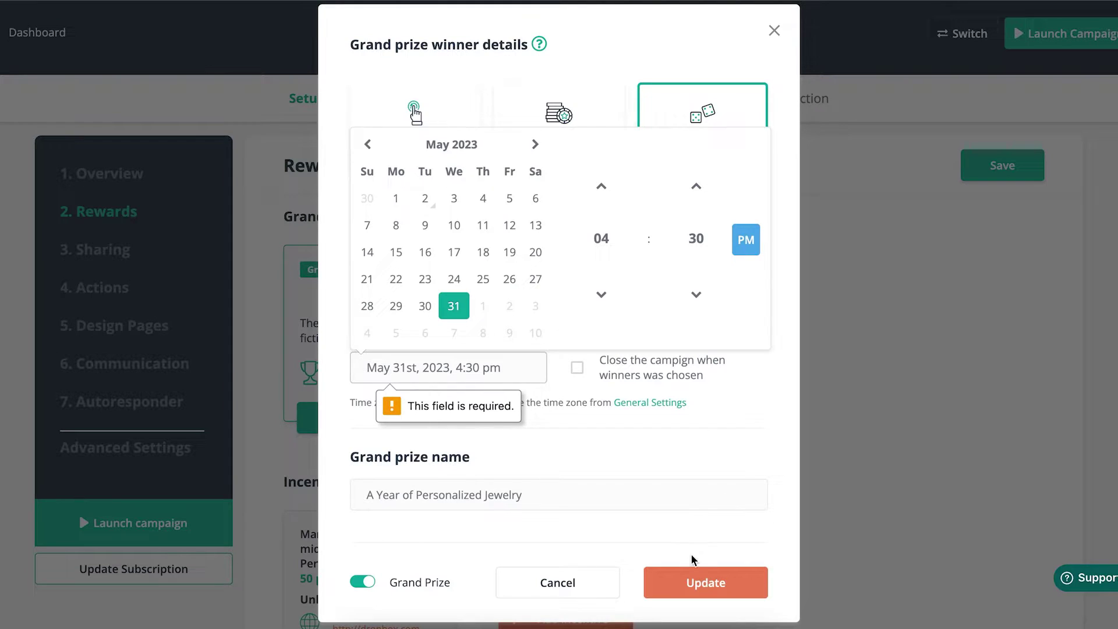
pyautogui.click(714, 578)
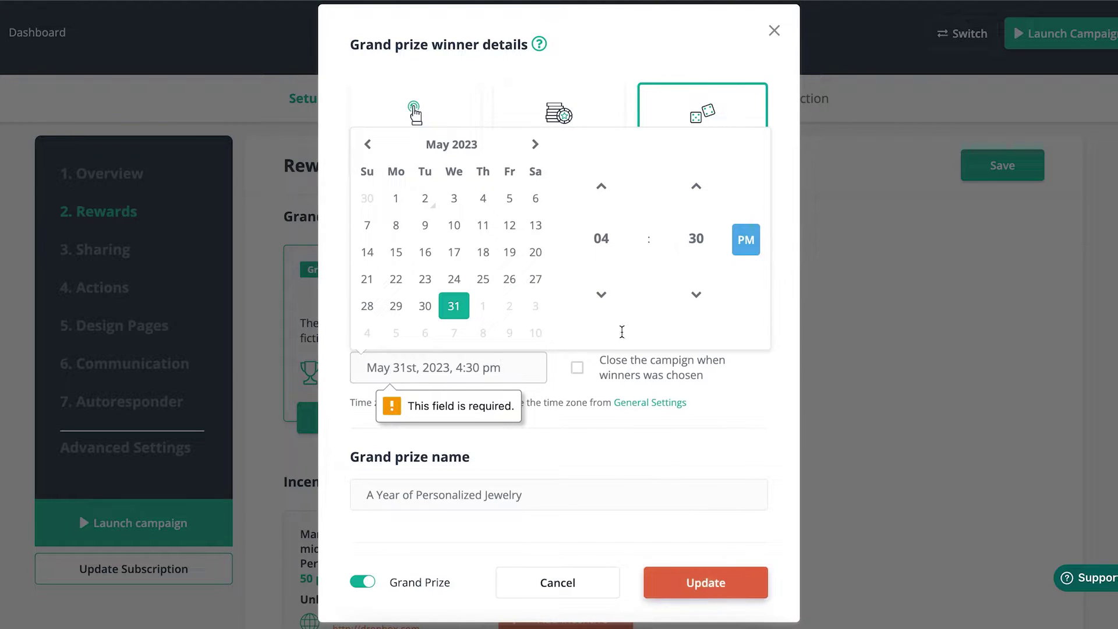
pyautogui.click(536, 151)
pyautogui.click(535, 151)
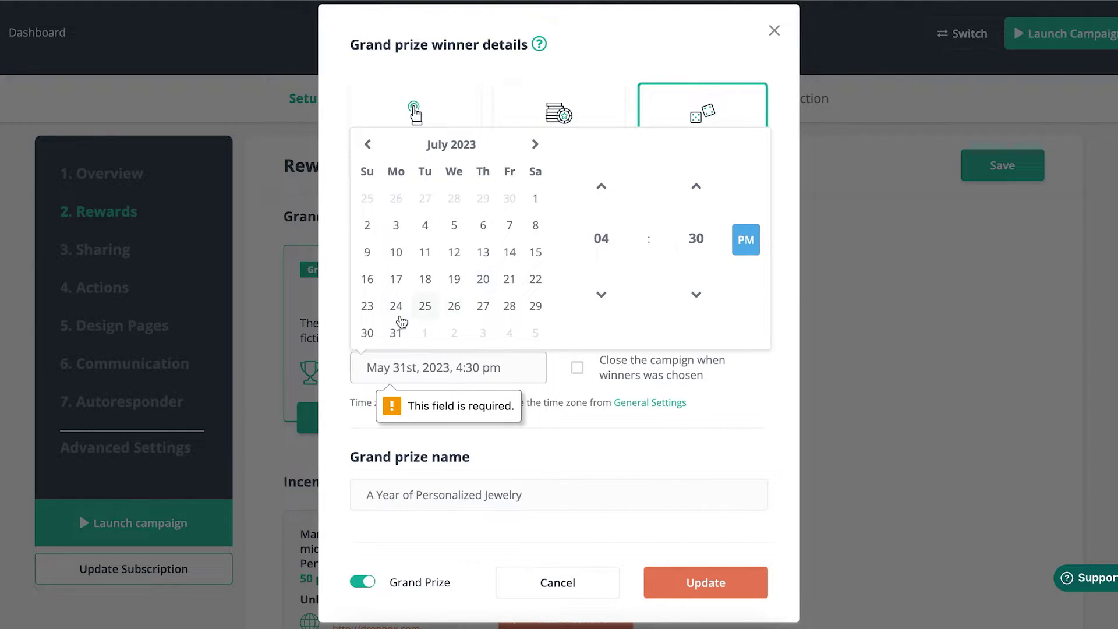
pyautogui.click(394, 333)
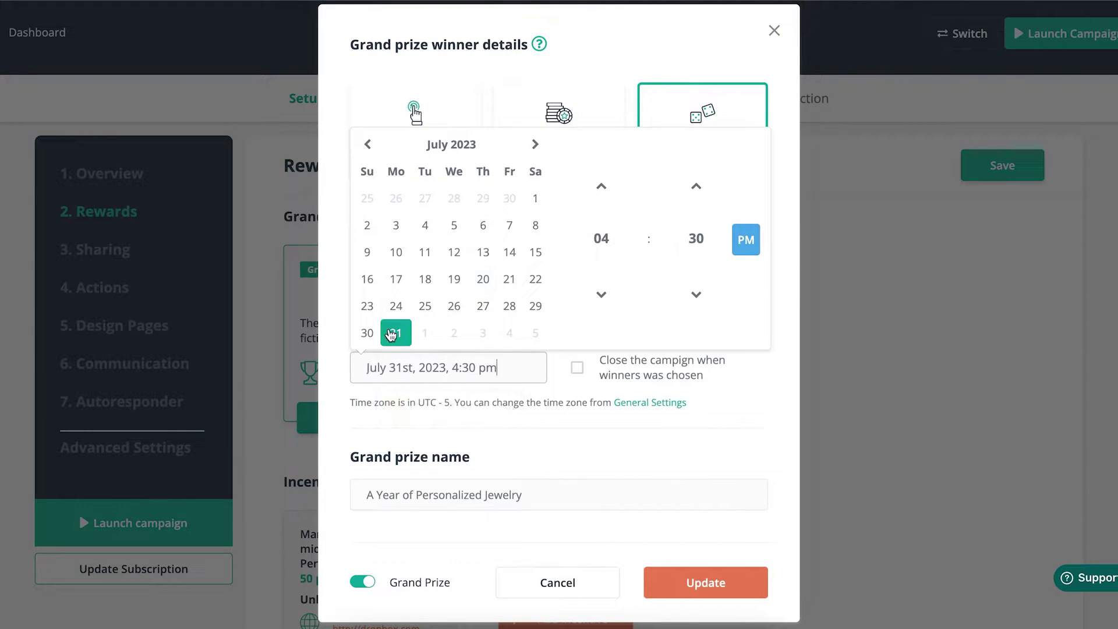
pyautogui.click(634, 474)
pyautogui.click(705, 583)
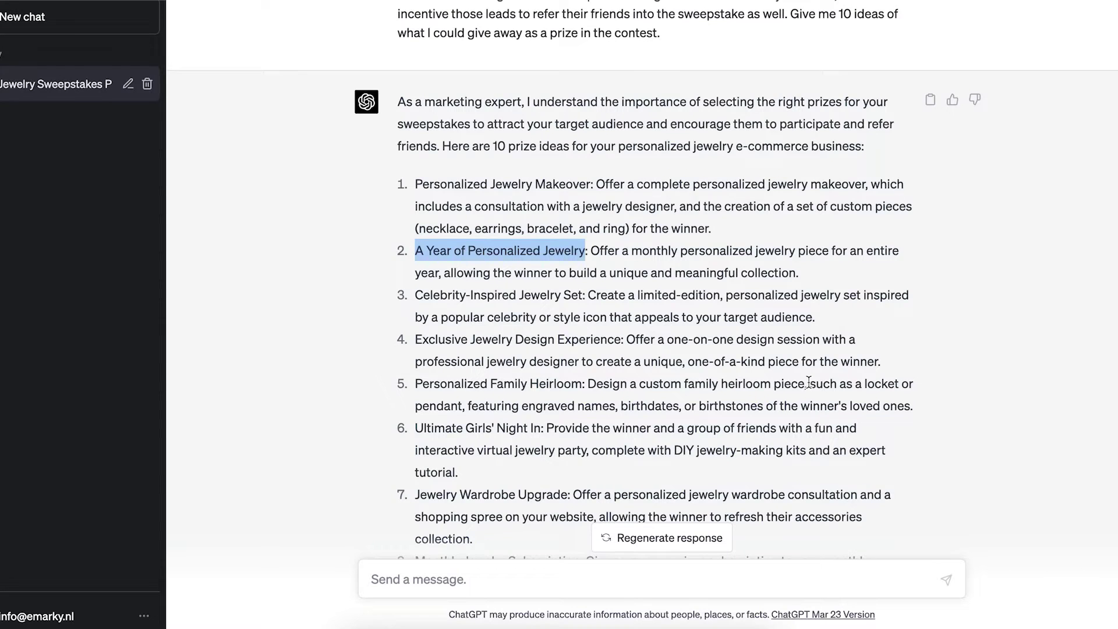
# Start a new campaign incentive, set the points needed to unlock it to 5 and choose Other as its type
pyautogui.scroll(-4, 808, 382)
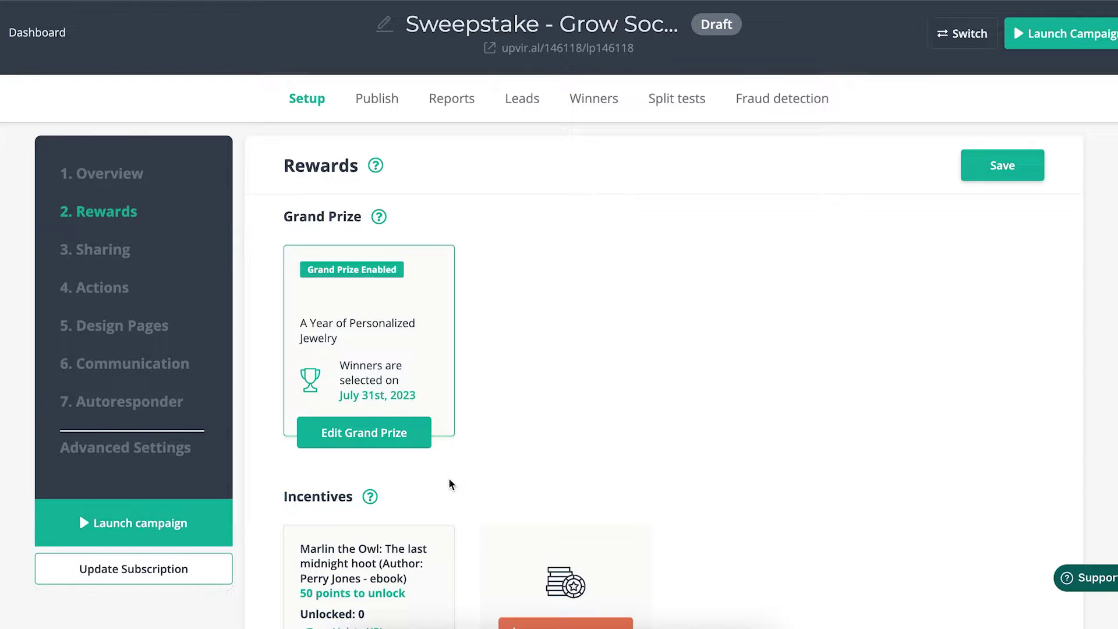
pyautogui.scroll(-2, 448, 482)
pyautogui.click(543, 552)
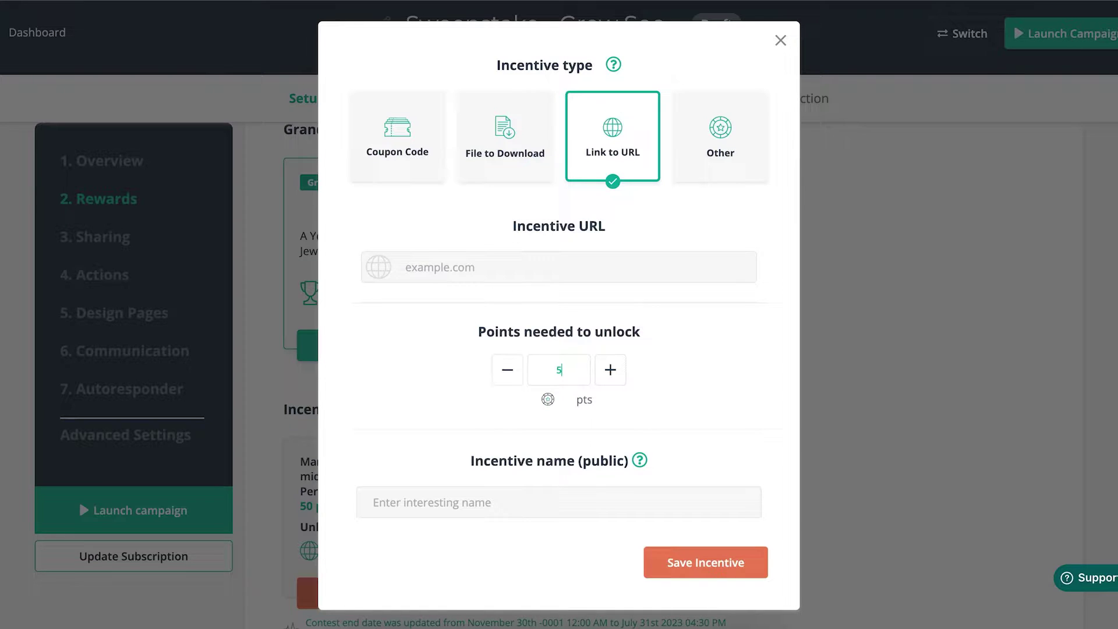
pyautogui.click(724, 133)
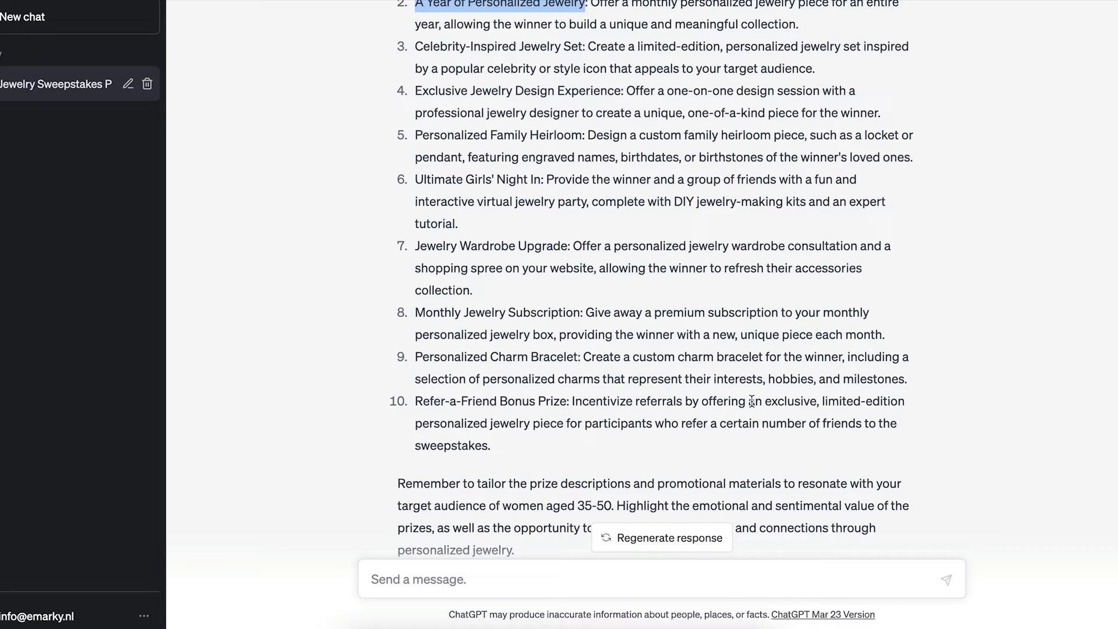
# Name the incentive "An exclusive, limited-edition personalized jewelry", based on wording copied from the tenth ChatGPT prize idea, and save it
pyautogui.moveTo(749, 402); pyautogui.dragTo(568, 424)
pyautogui.hotkey('ctrl', 'c')
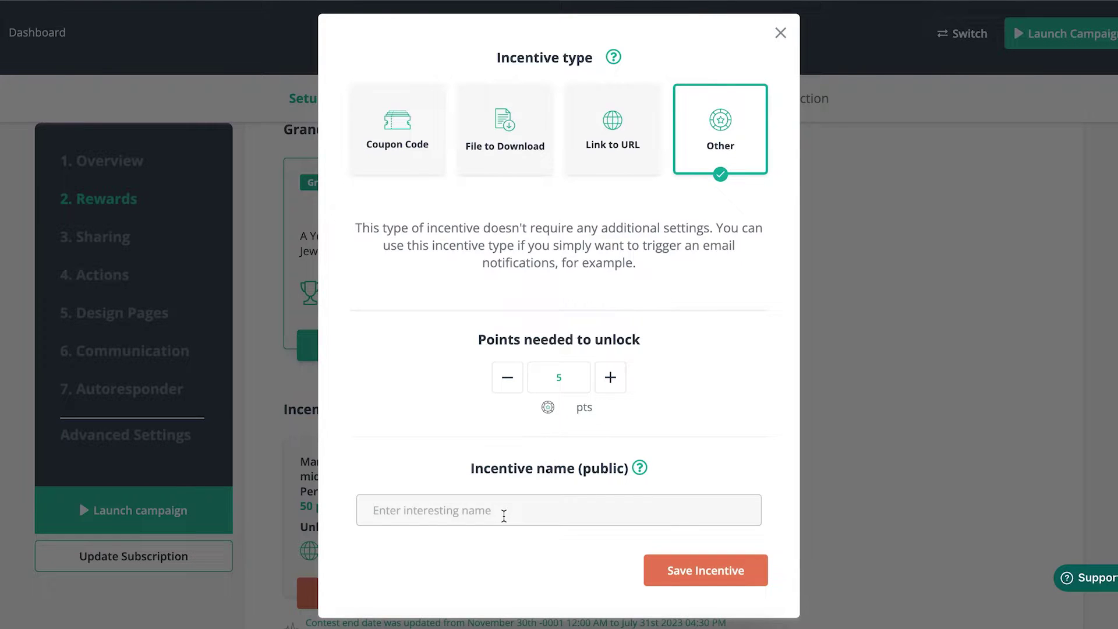
pyautogui.click(504, 515)
pyautogui.hotkey('ctrl', 'v')
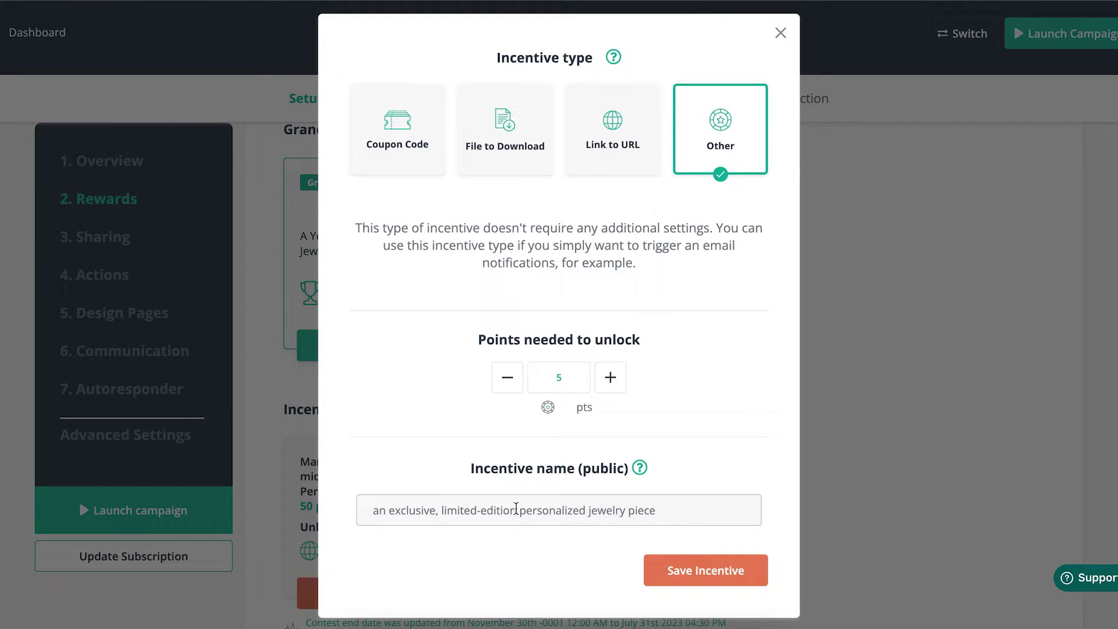
pyautogui.press('BackSpace')
pyautogui.write('A')
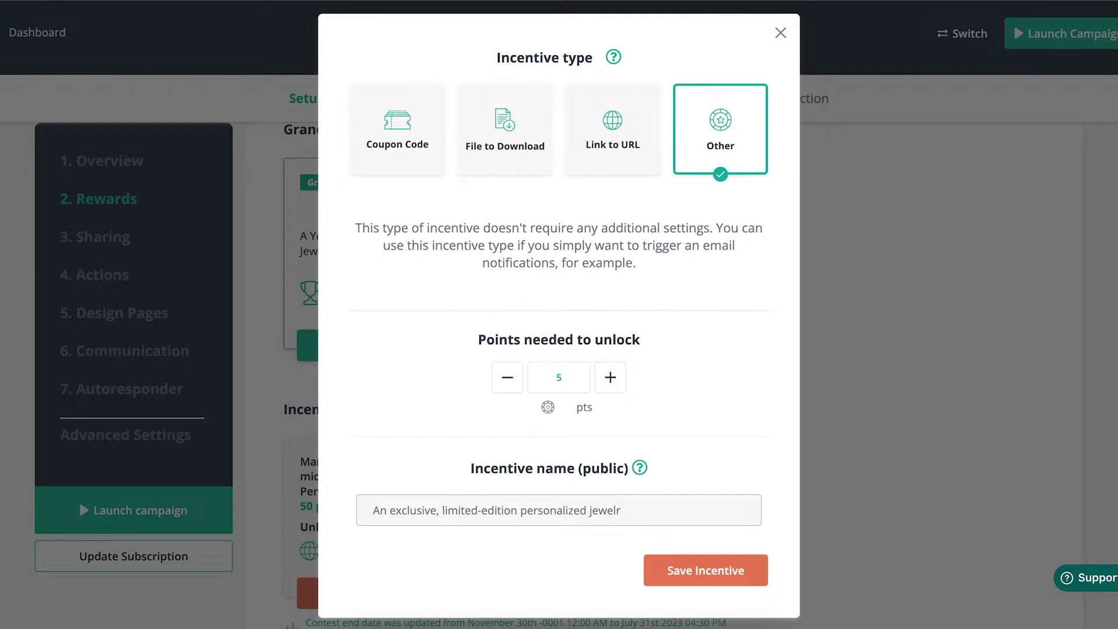
pyautogui.click(668, 566)
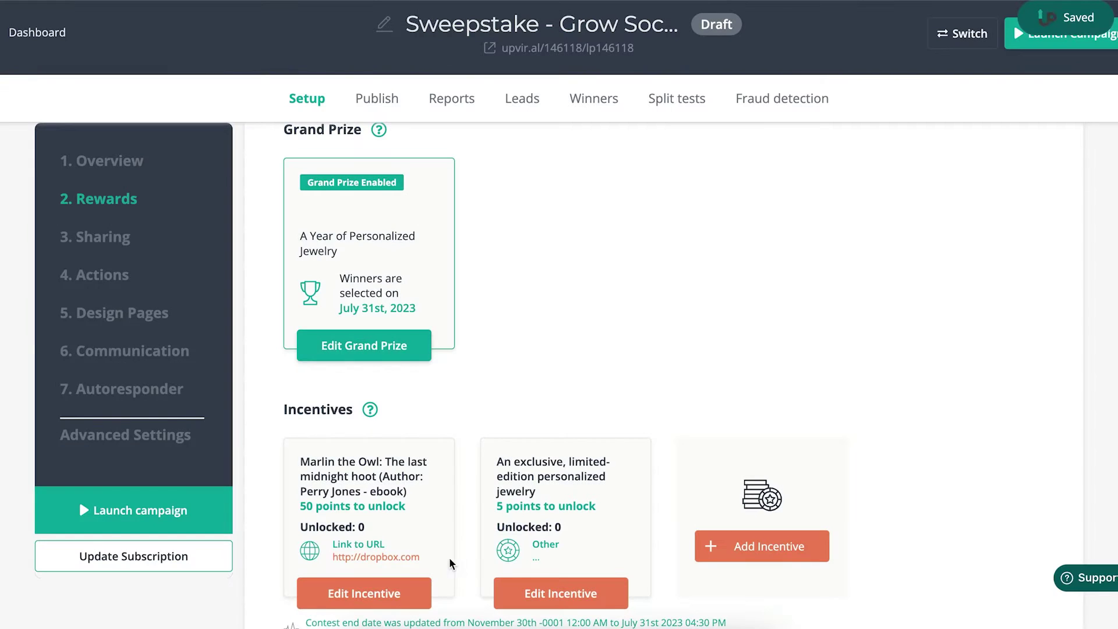
# Delete the "Marlin the Owl" ebook incentive from the campaign
pyautogui.click(393, 592)
pyautogui.click(429, 560)
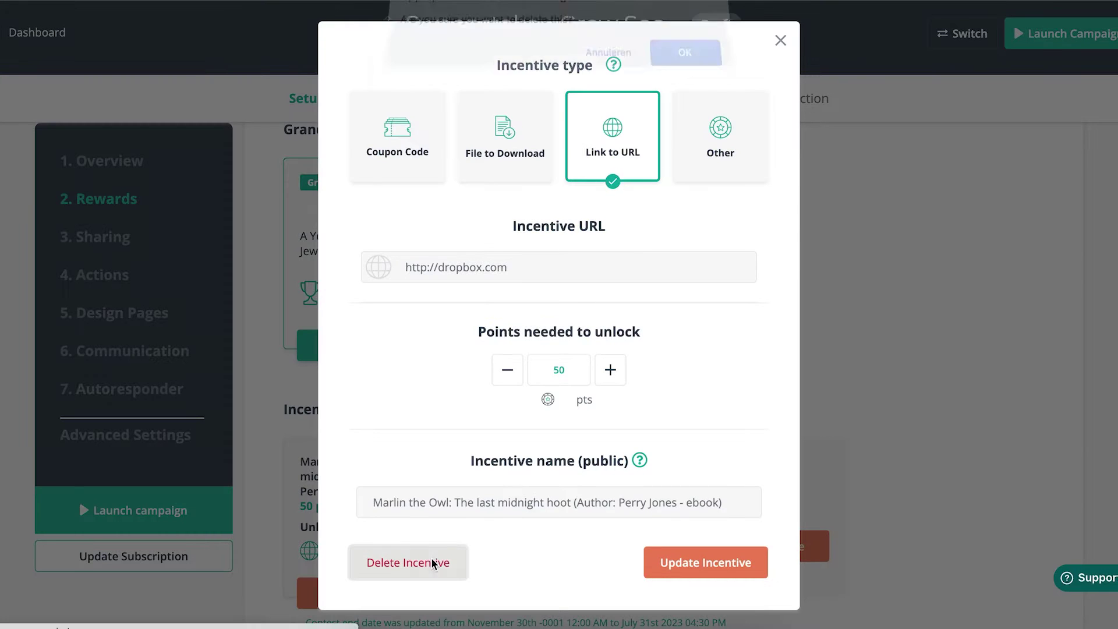
pyautogui.click(696, 76)
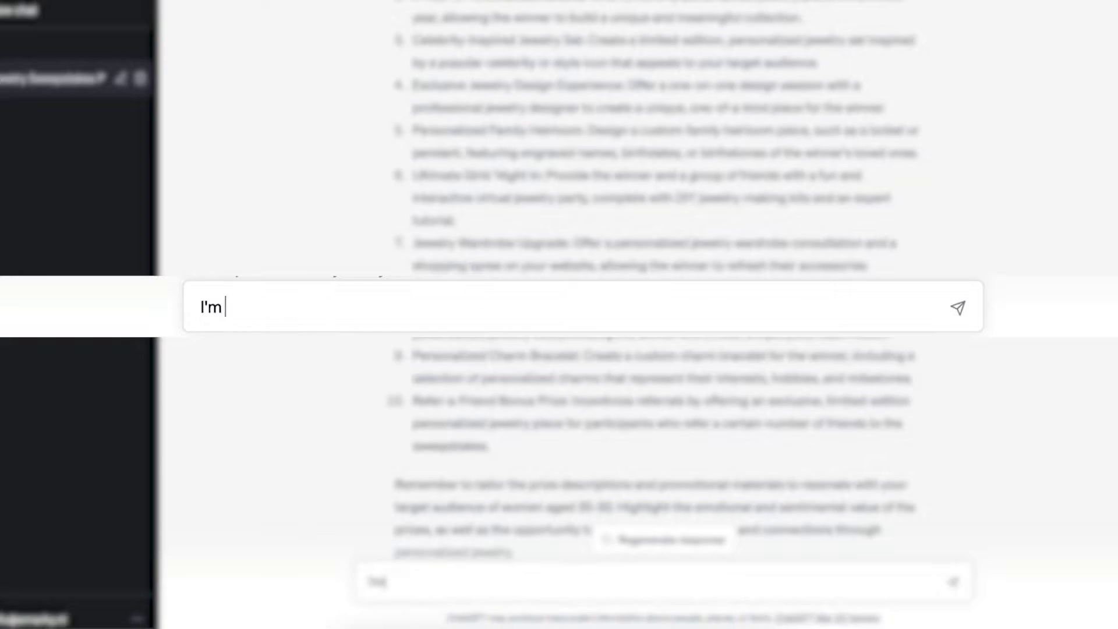
# Tell ChatGPT that idea 2 is the main prize and that inviting 5 people earns exclusive, limited-edition personalized jewelry, its 10th idea
pyautogui.write('going for idea 2, a year of perso')
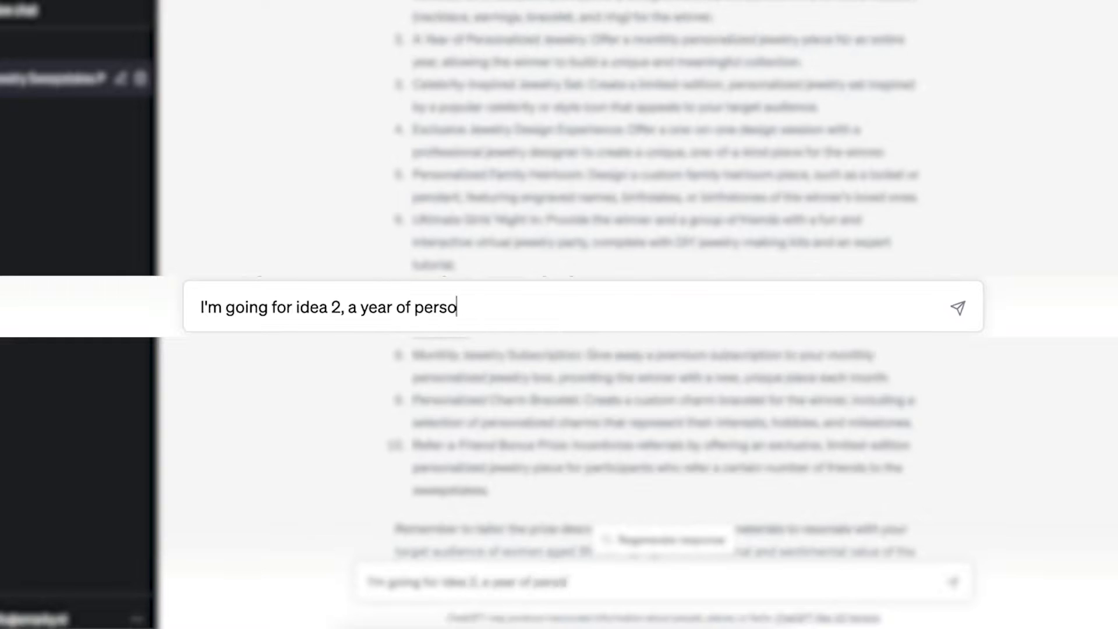
pyautogui.write("nalized jewelry as the main prize. I'm also going to give an e")
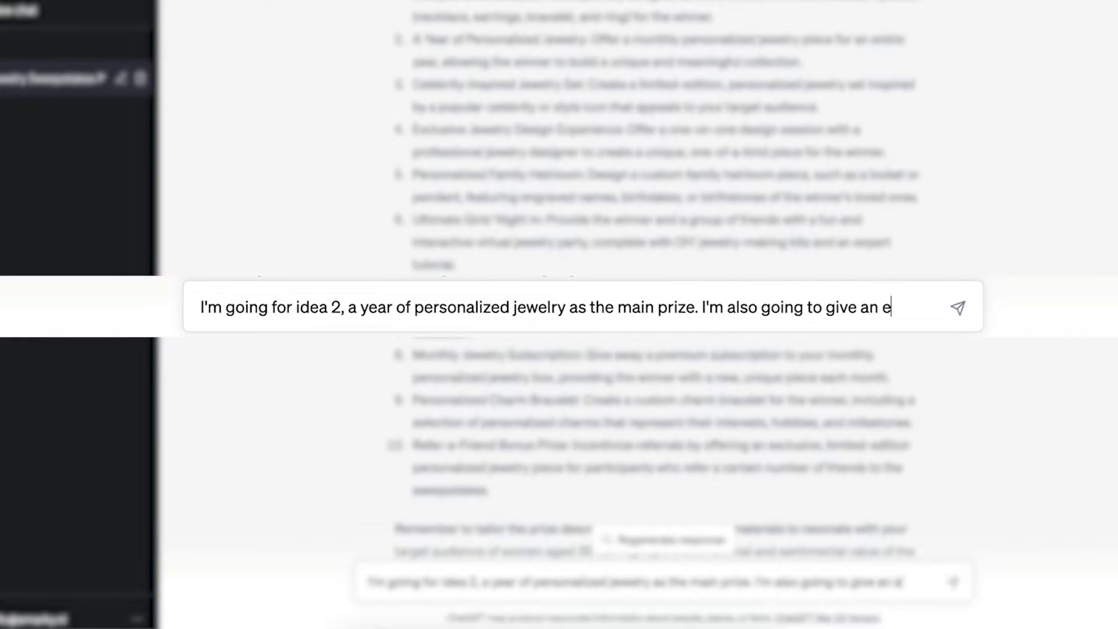
pyautogui.write('xtra incentive by giving a')
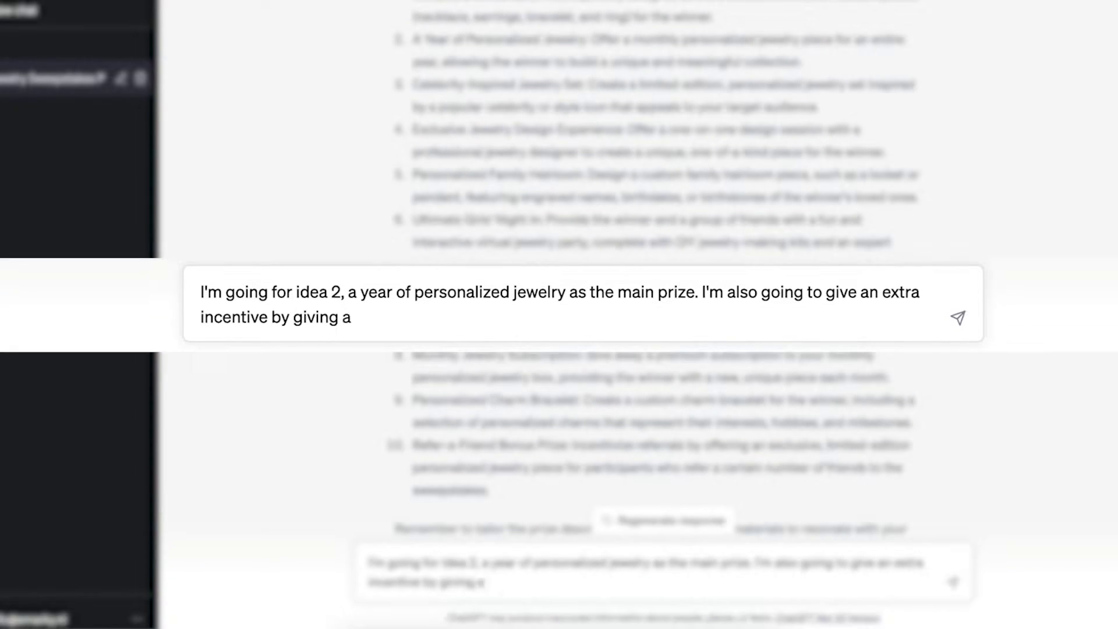
pyautogui.write(' exclusive, limited-edition personalized jewelry for those that invite ')
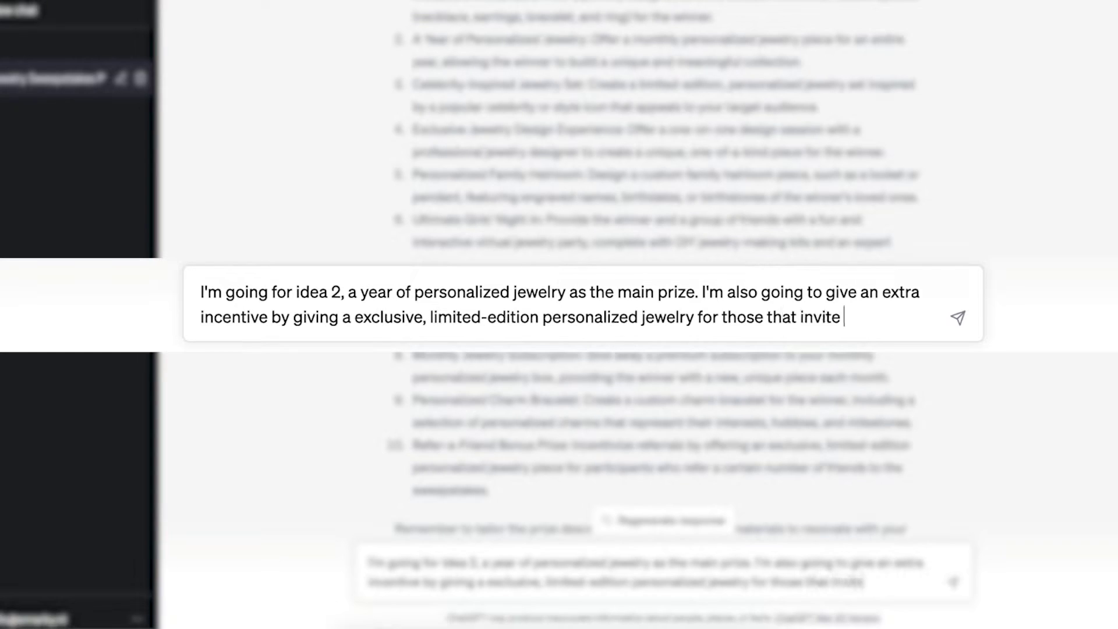
pyautogui.write('5 people into the sweepstake, which was your 10')
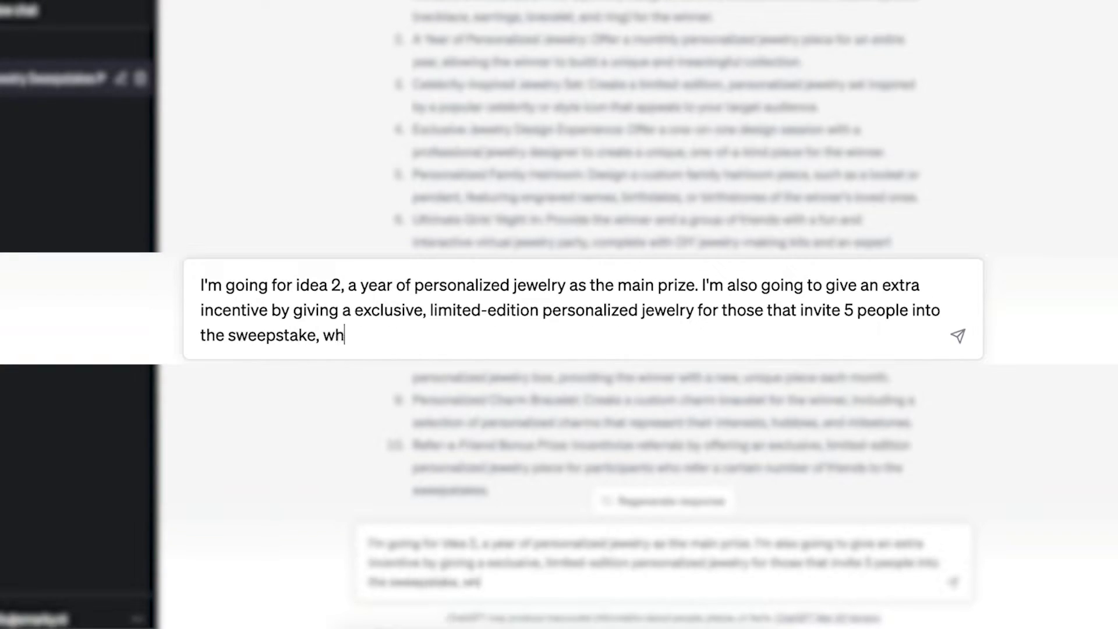
pyautogui.write('th idea o')
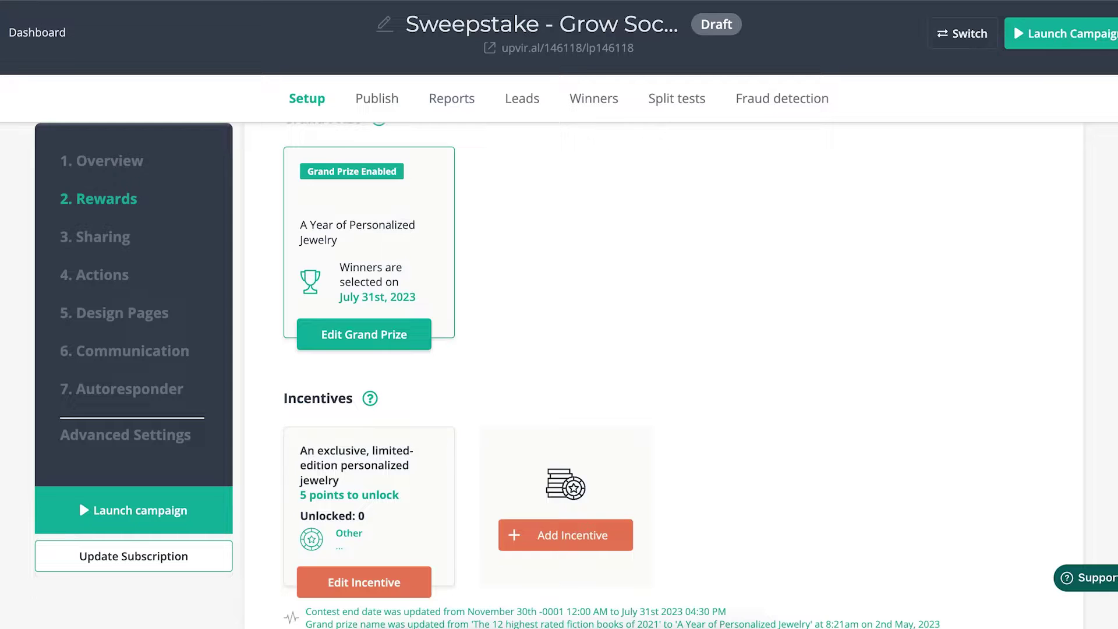
# Look over the campaign's Sharing and Actions settings and proceed to Design Pages
pyautogui.click(86, 242)
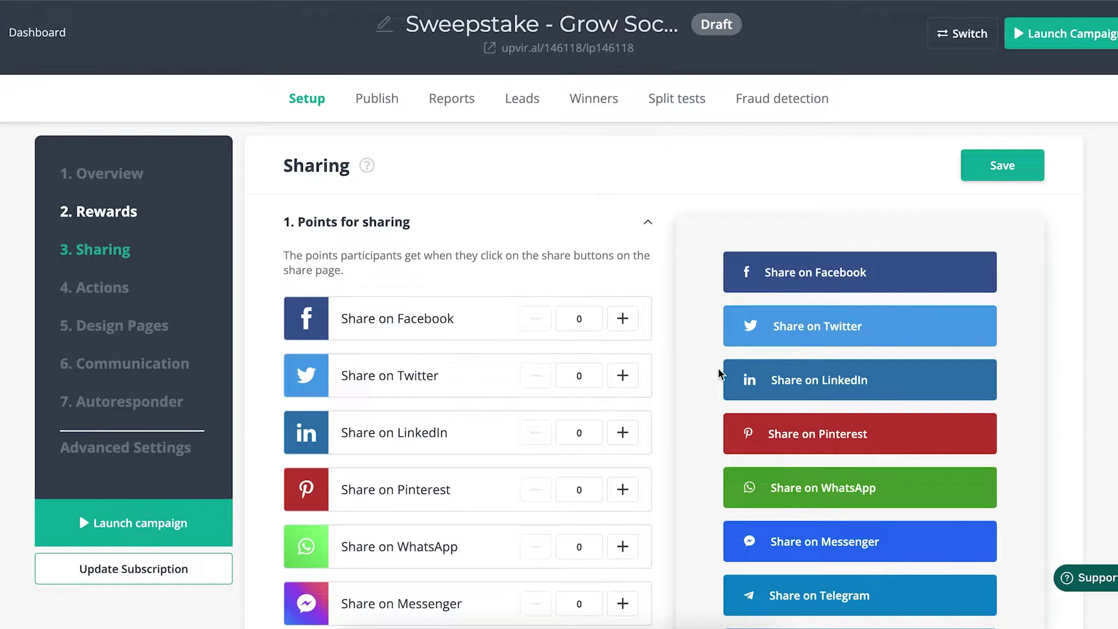
pyautogui.scroll(-1, 408, 320)
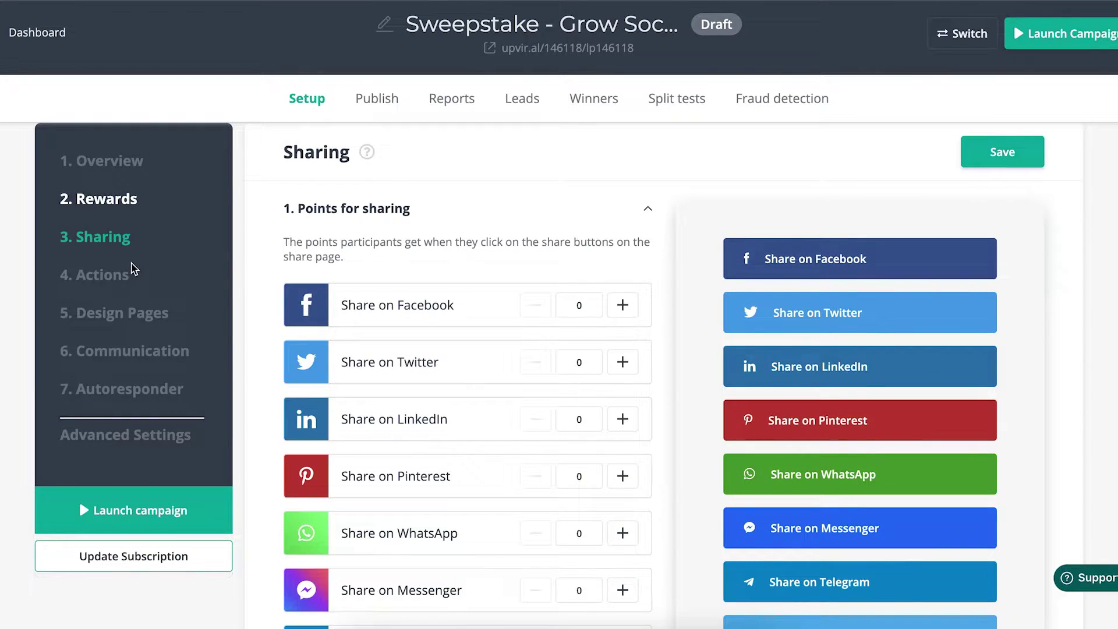
pyautogui.click(117, 274)
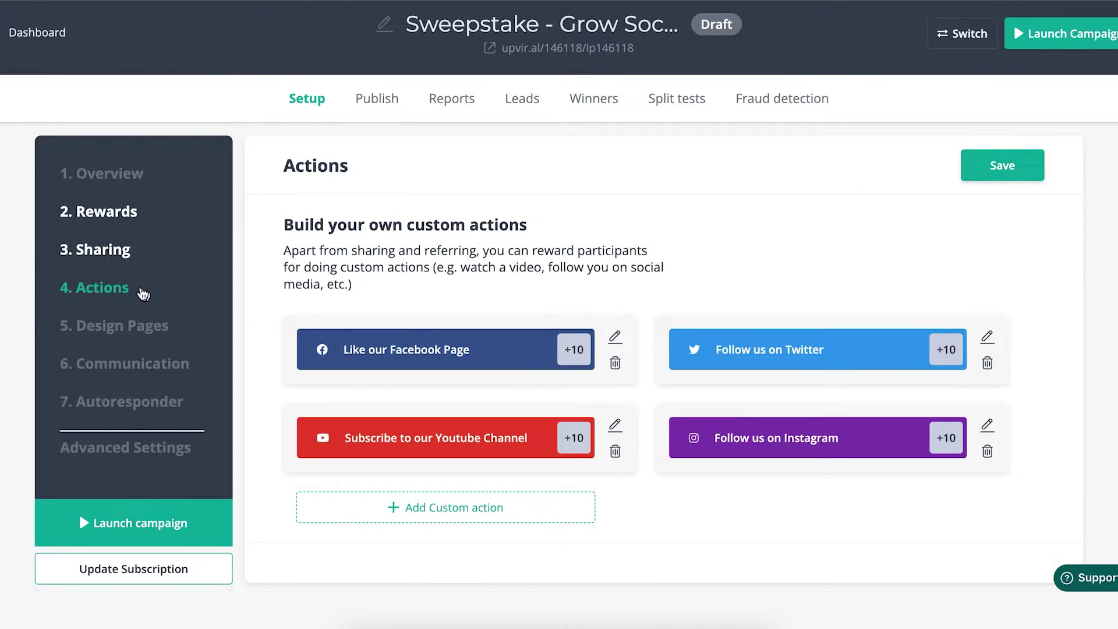
pyautogui.click(118, 325)
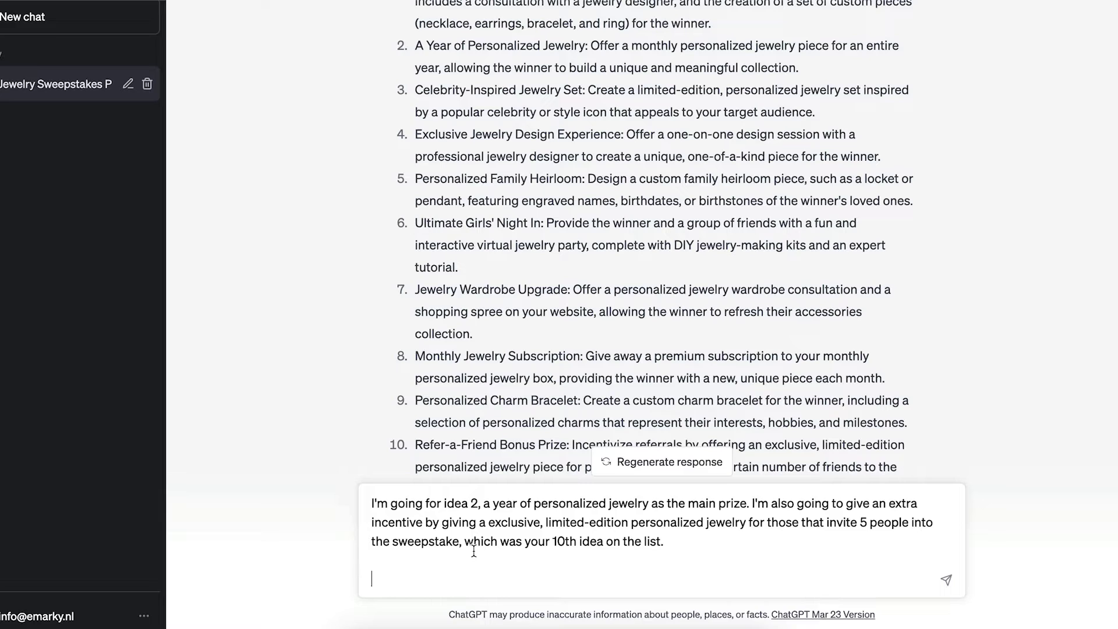
# Finish the ChatGPT message with "Next, write me a headline for the registration page of the sweepstake. Make it short and to the point." and submit it
pyautogui.write('Next, write a headline')
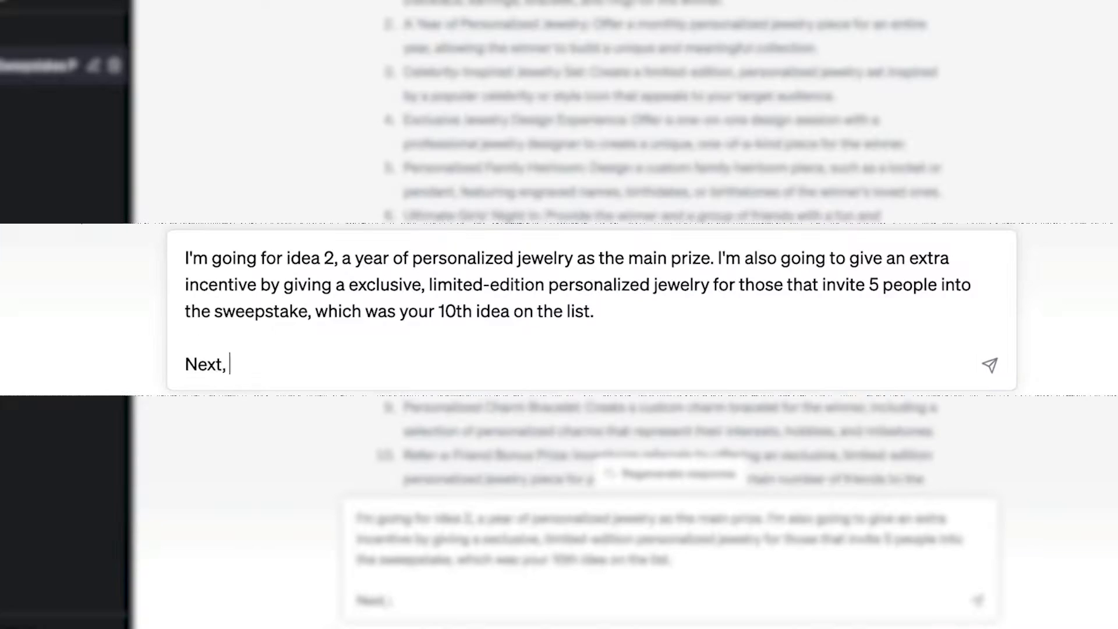
pyautogui.press('BackSpace')
pyautogui.press('BackSpace')
pyautogui.press('BackSpace')
pyautogui.press('BackSpace')
pyautogui.press('BackSpace')
pyautogui.press('BackSpace')
pyautogui.press('BackSpace')
pyautogui.press('BackSpace')
pyautogui.press('BackSpace')
pyautogui.press('BackSpace')
pyautogui.write('me a headline for the registration page of the sweepstake. Make it')
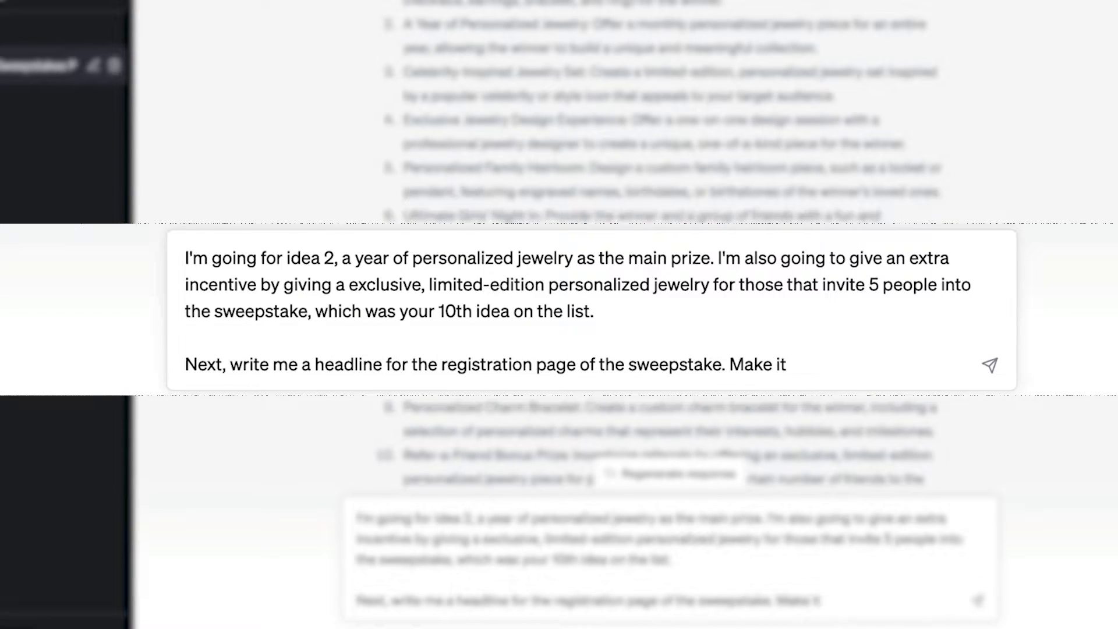
pyautogui.write(' short and to the po')
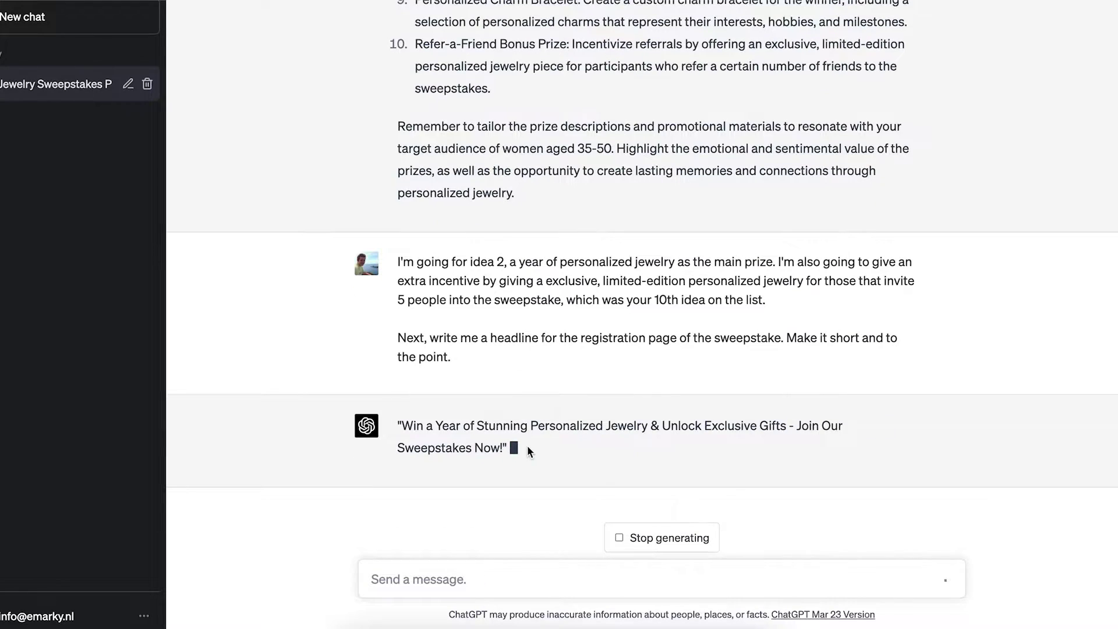
# Ask ChatGPT with the message "Give me 5 more headlines."
pyautogui.write('Give me 5 more headlines.')
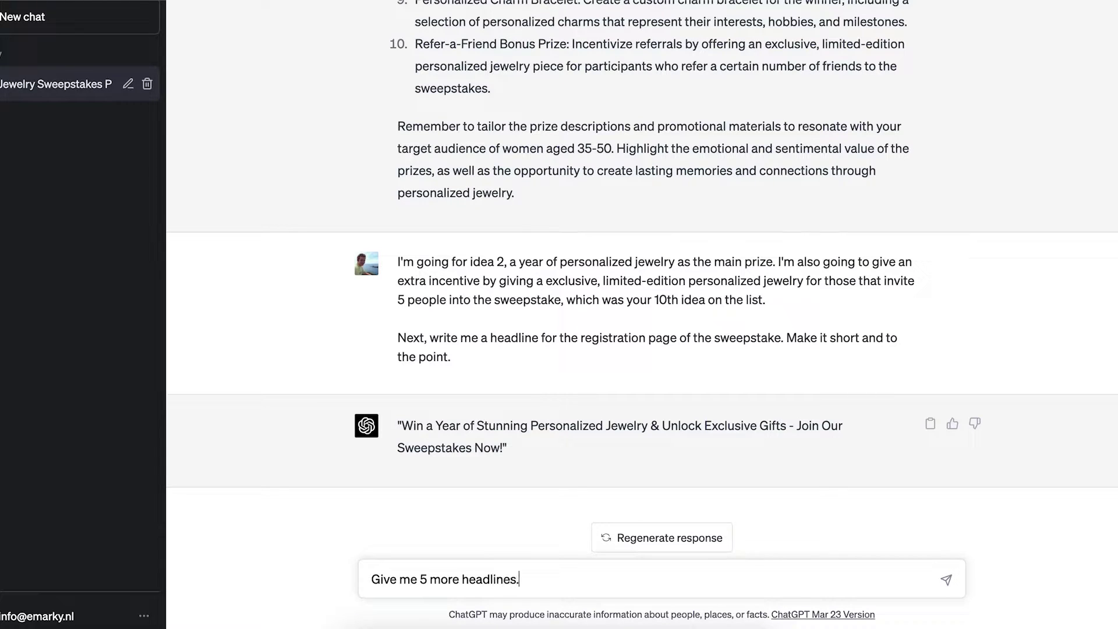
pyautogui.press('Return')
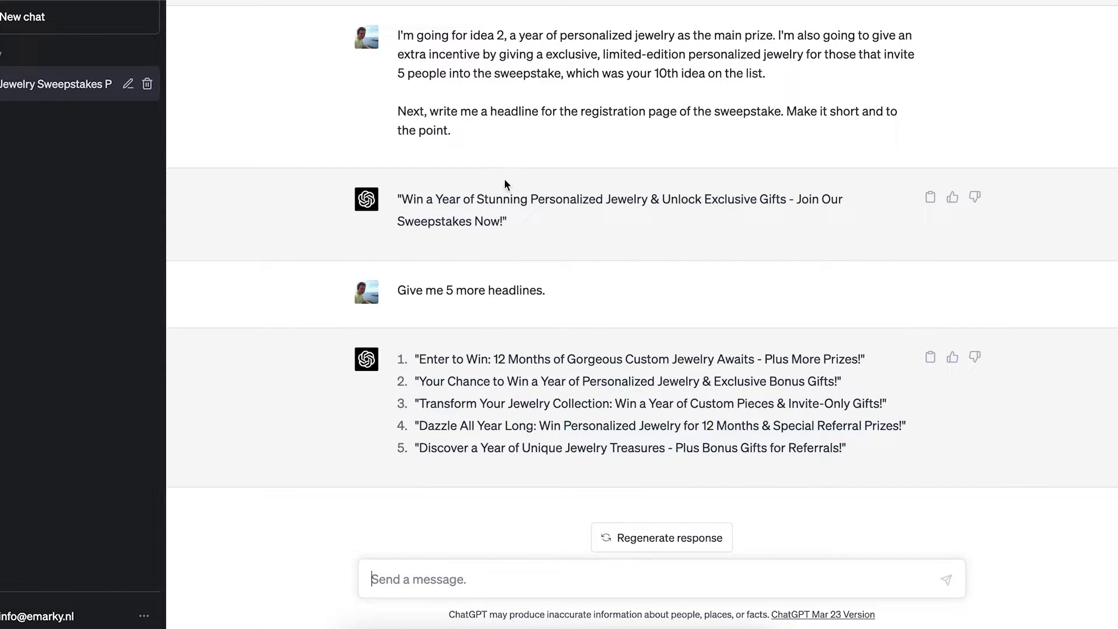
# Replace the registration page headline with ChatGPT's first one, "Win a Year of Stunning Personalized Jewelry & Unlock Exclusive Gifts - Join Our Sweepstakes Now!"
pyautogui.tripleClick(492, 205)
pyautogui.hotkey('ctrl', 'c')
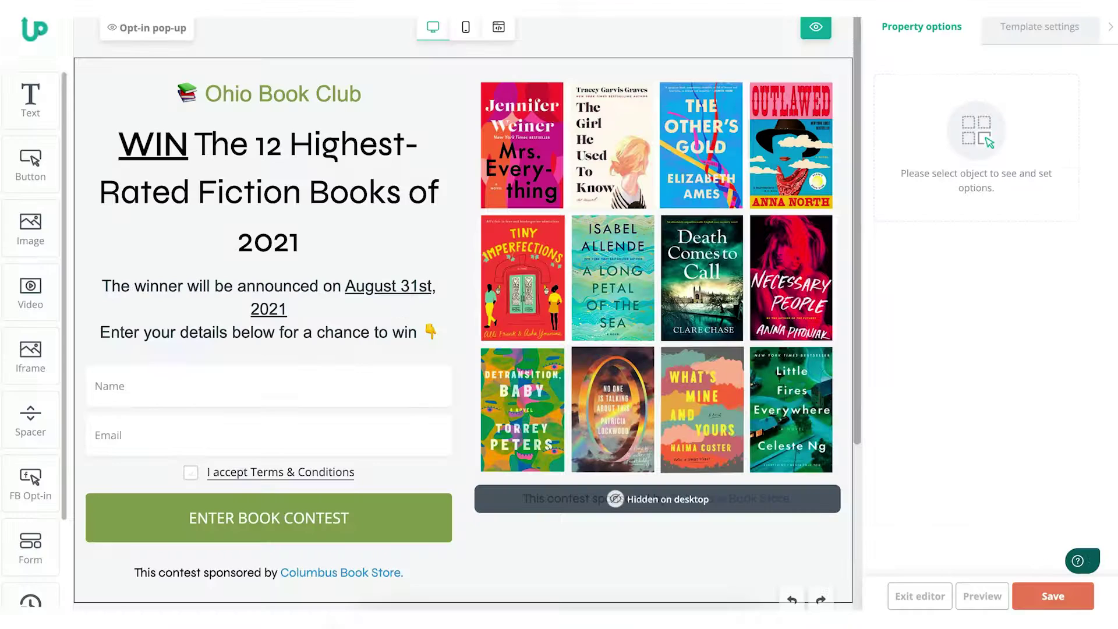
pyautogui.click(312, 224)
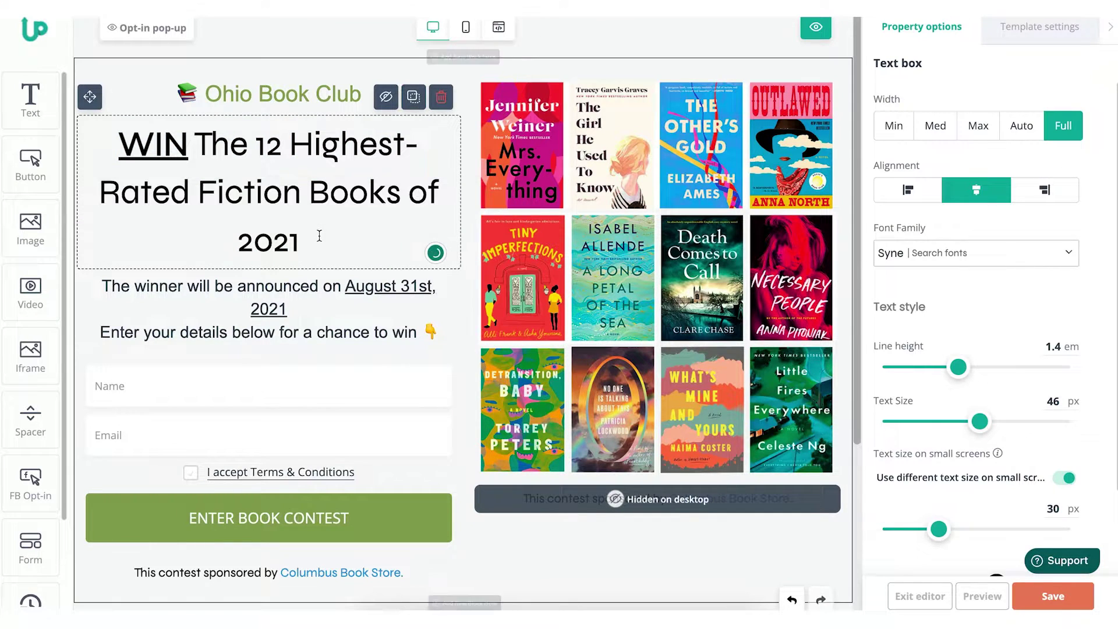
pyautogui.tripleClick(317, 242)
pyautogui.hotkey('ctrl', 'v')
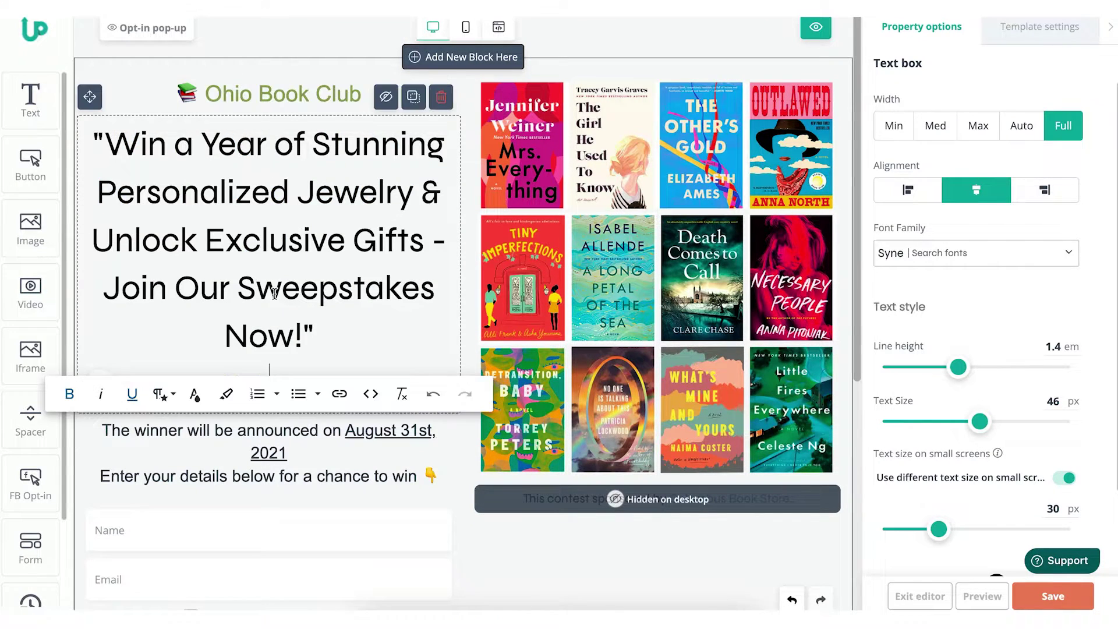
# Remove the extra line and the quotation marks around the new headline and reduce its text size
pyautogui.press('BackSpace')
pyautogui.press('BackSpace')
pyautogui.click(105, 134)
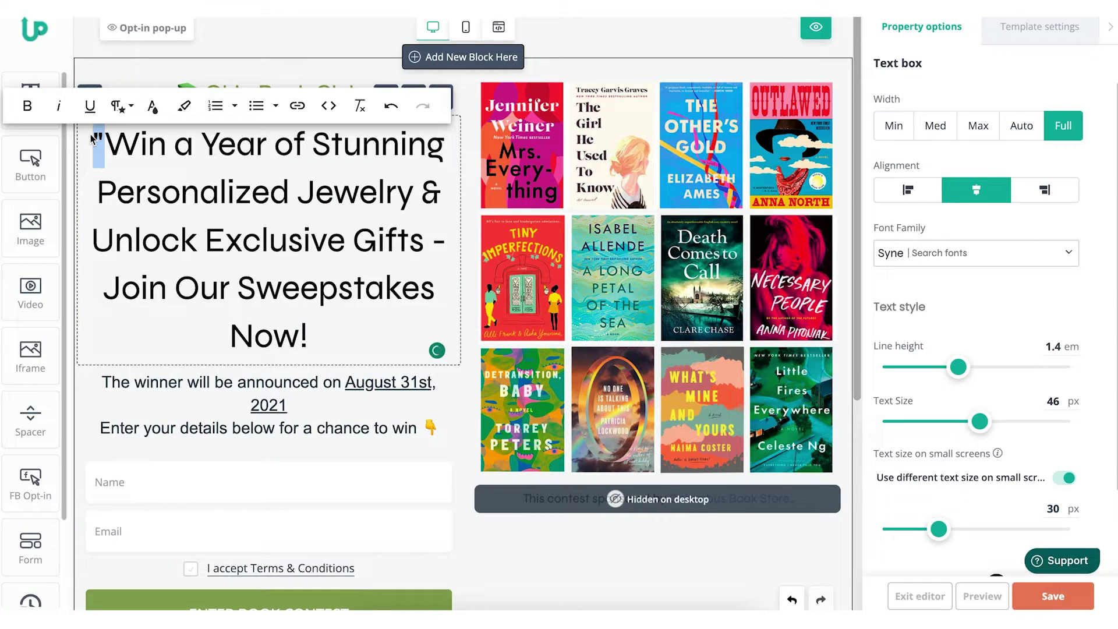
pyautogui.press('BackSpace')
pyautogui.moveTo(979, 421); pyautogui.dragTo(944, 424)
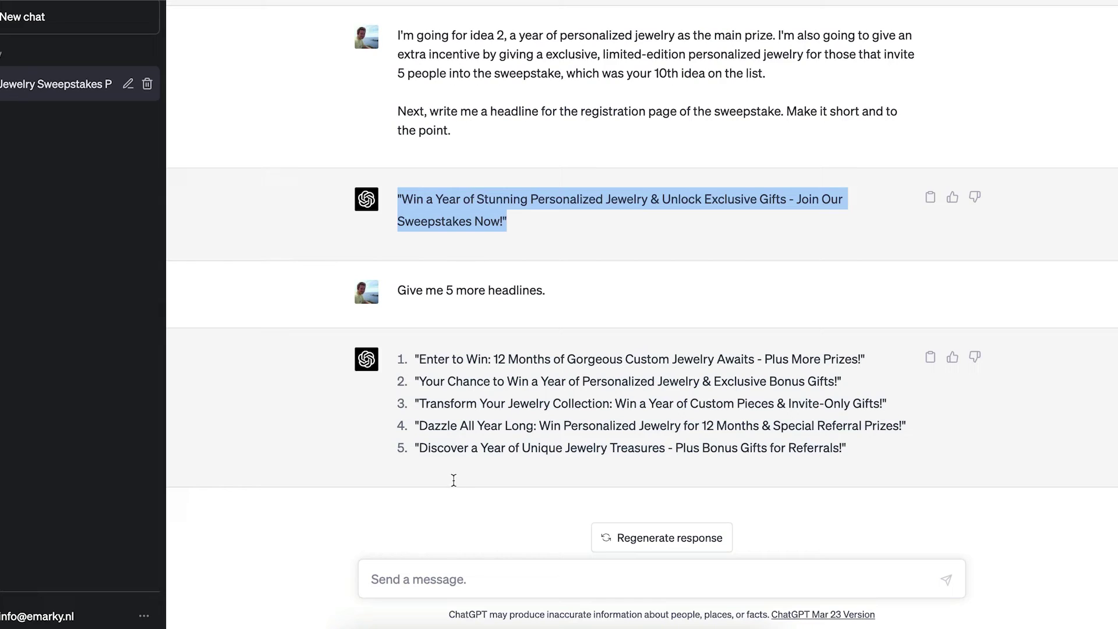
# Ask ChatGPT "Write me 5 different sub-headlines that would go below the headline."
pyautogui.click(525, 579)
pyautogui.write('Write me 5 different sub-headlines that would go below the headli')
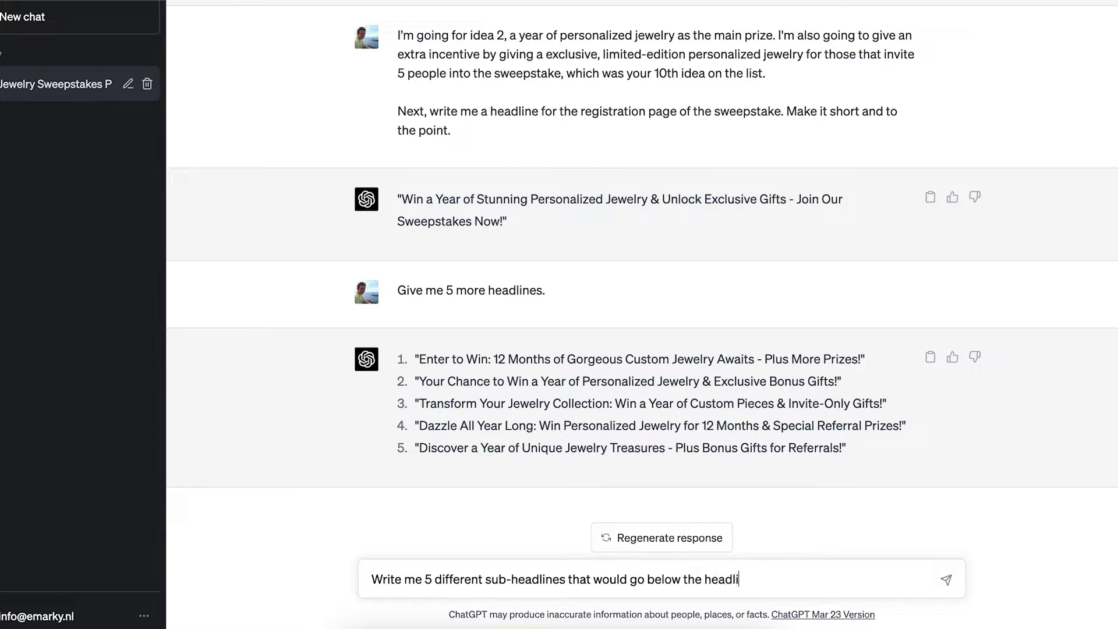
pyautogui.write('ne.')
pyautogui.press('Return')
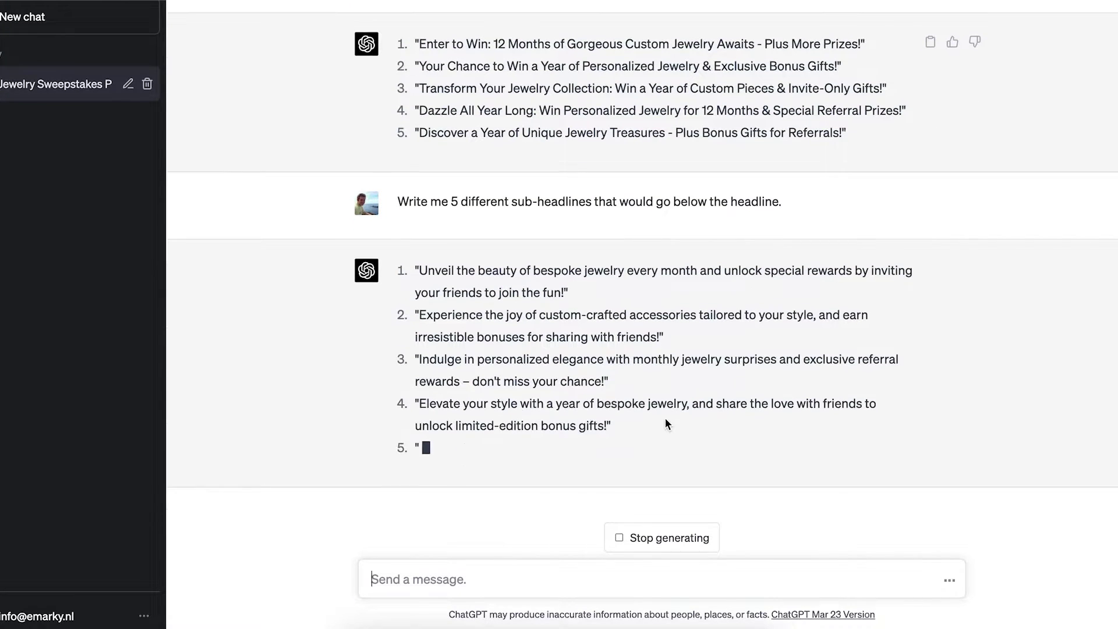
# Tell ChatGPT the sub-headline should clearly instruct people to enter their email address, and ask for 5 more short and clear sub-headlines
pyautogui.write('The sub-')
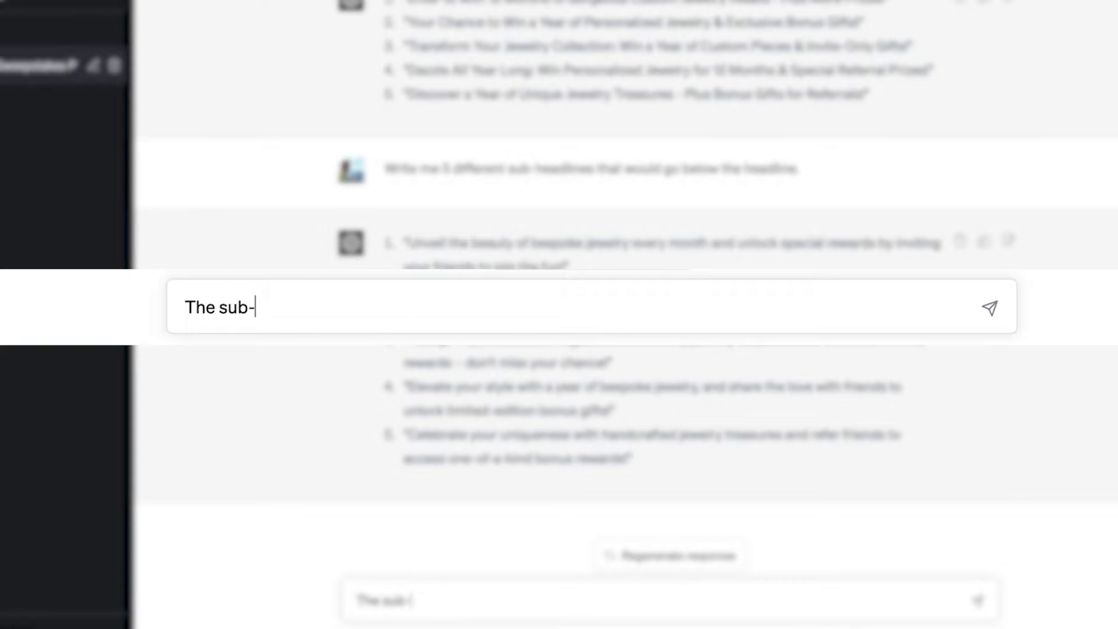
pyautogui.write('headline should give clear instructi')
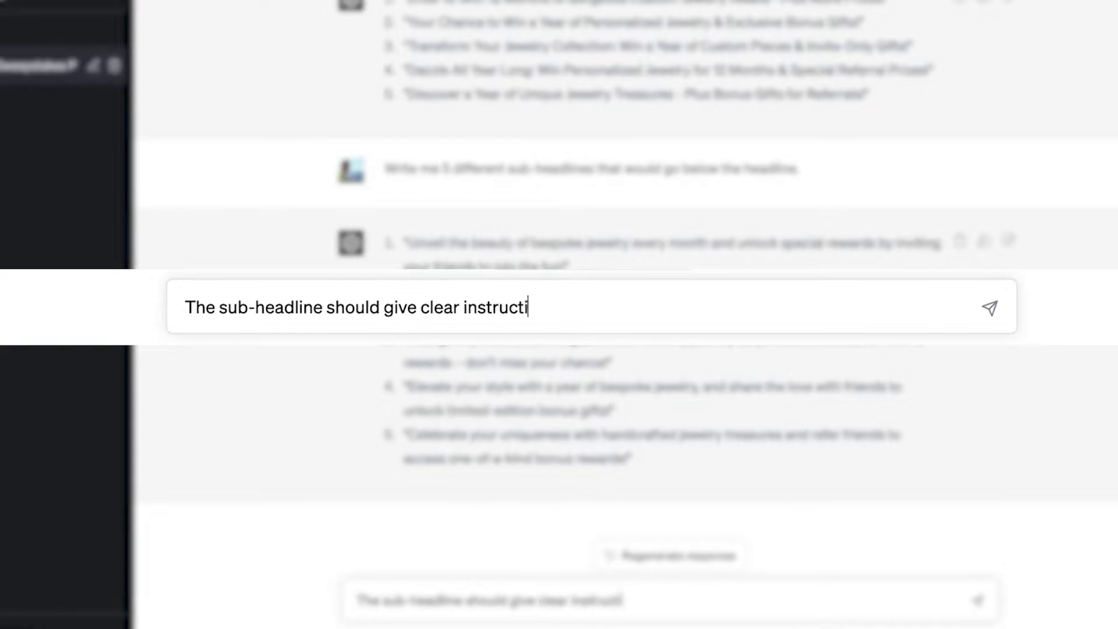
pyautogui.write('ons of what they should do next, which is to enter their email address')
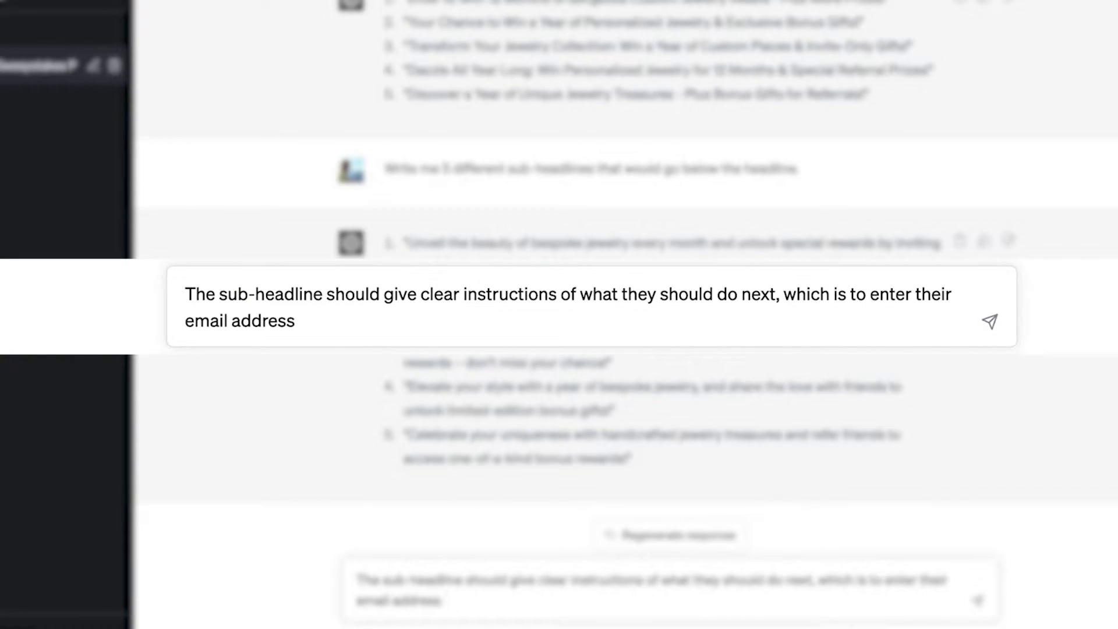
pyautogui.write('. Can you write')
pyautogui.press('BackSpace')
pyautogui.press('BackSpace')
pyautogui.press('BackSpace')
pyautogui.press('BackSpace')
pyautogui.press('BackSpace')
pyautogui.press('BackSpace')
pyautogui.write('write 5 more sub-headlines? Make ')
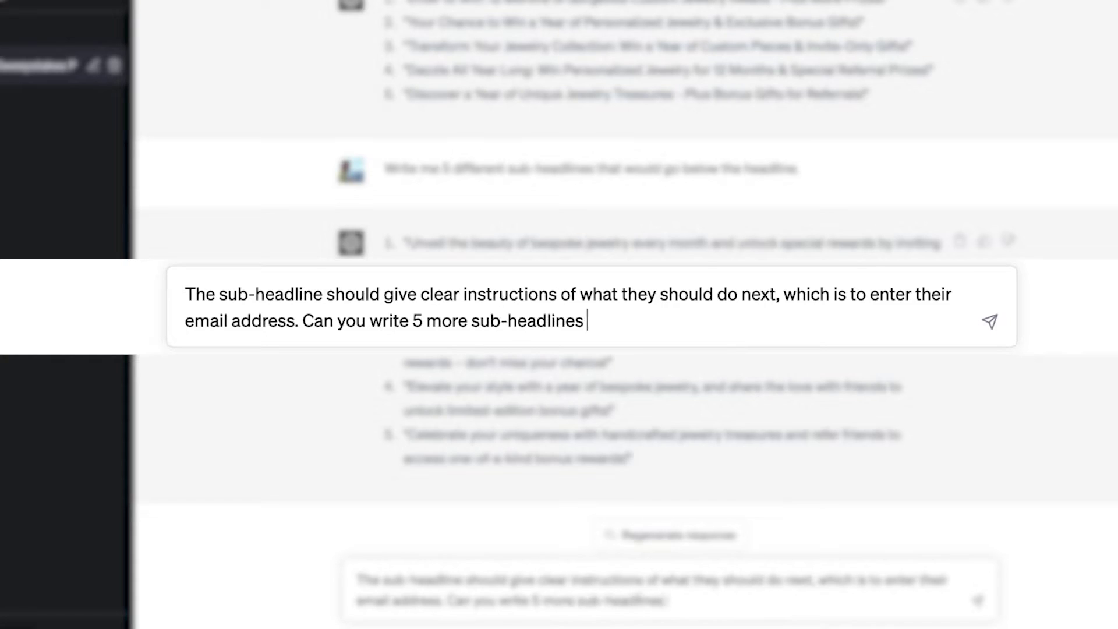
pyautogui.write('th')
pyautogui.press('BackSpace')
pyautogui.press('BackSpace')
pyautogui.press('BackSpace')
pyautogui.write('? Make them short and clear.')
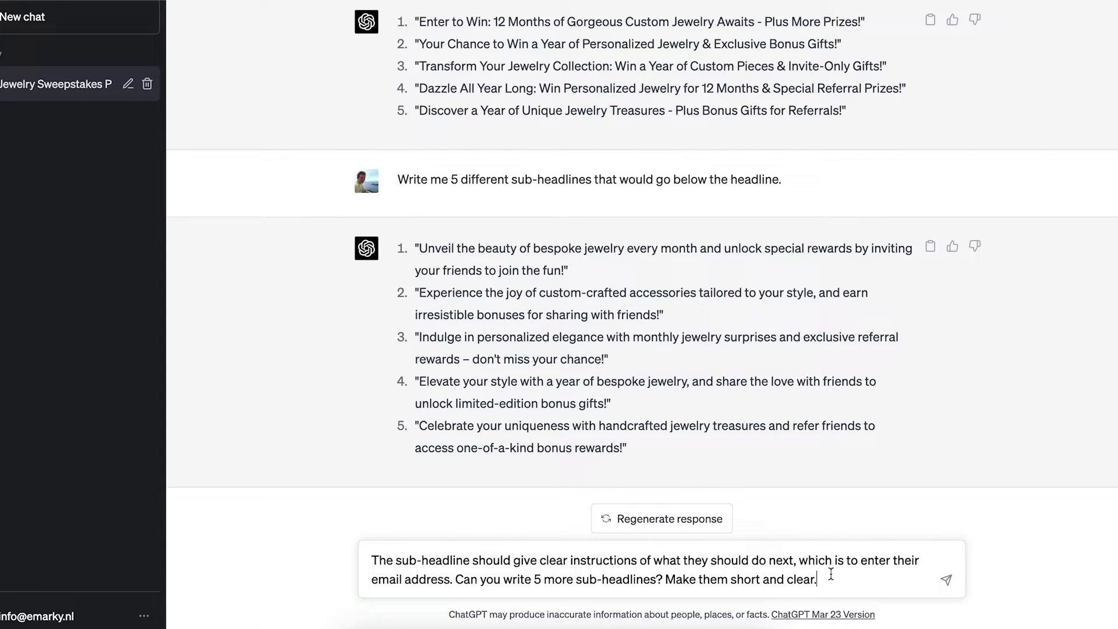
pyautogui.press('Return')
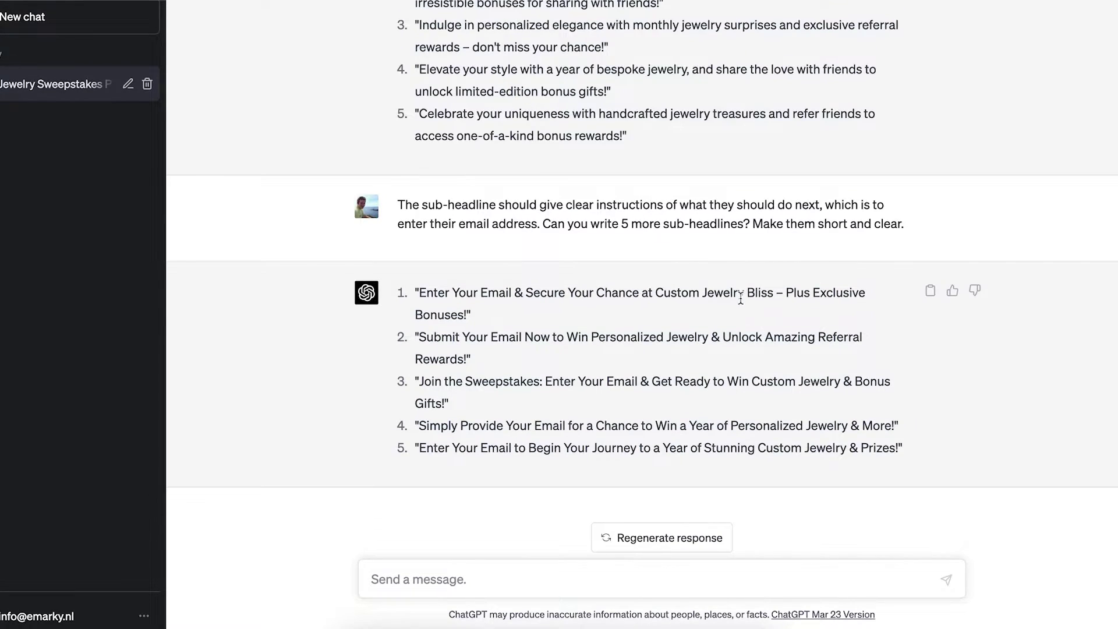
# Replace the registration page's sub-headline with ChatGPT's first one, "Enter Your Email & Secure Your Chance at Custom Jewelry Bliss – Plus Exclusive Bonuses!"
pyautogui.tripleClick(643, 310)
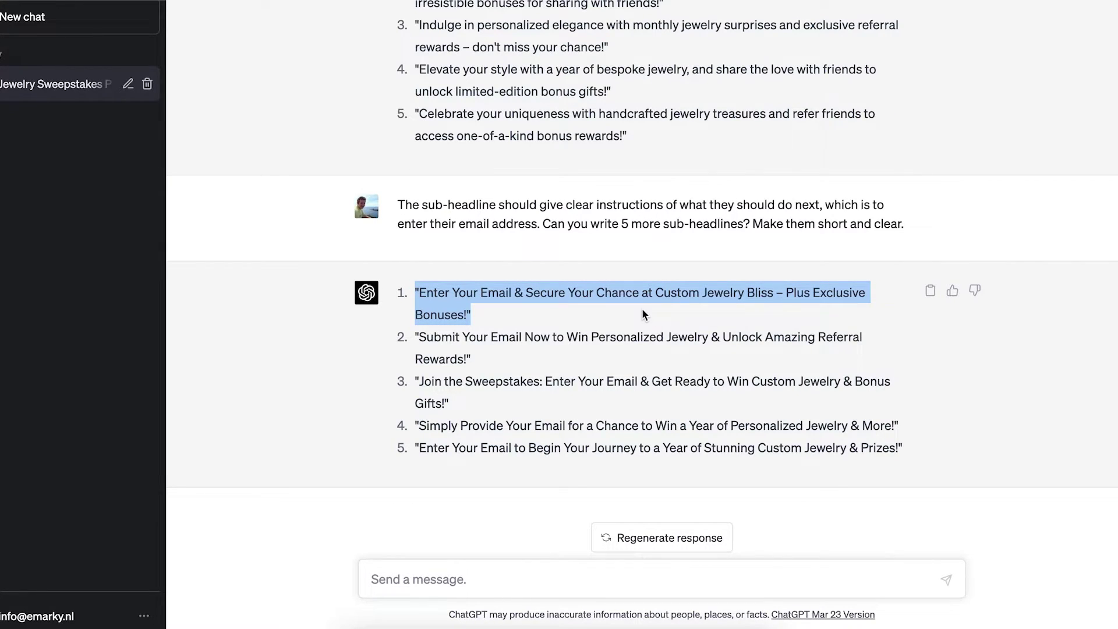
pyautogui.hotkey('alt', 'Tab')
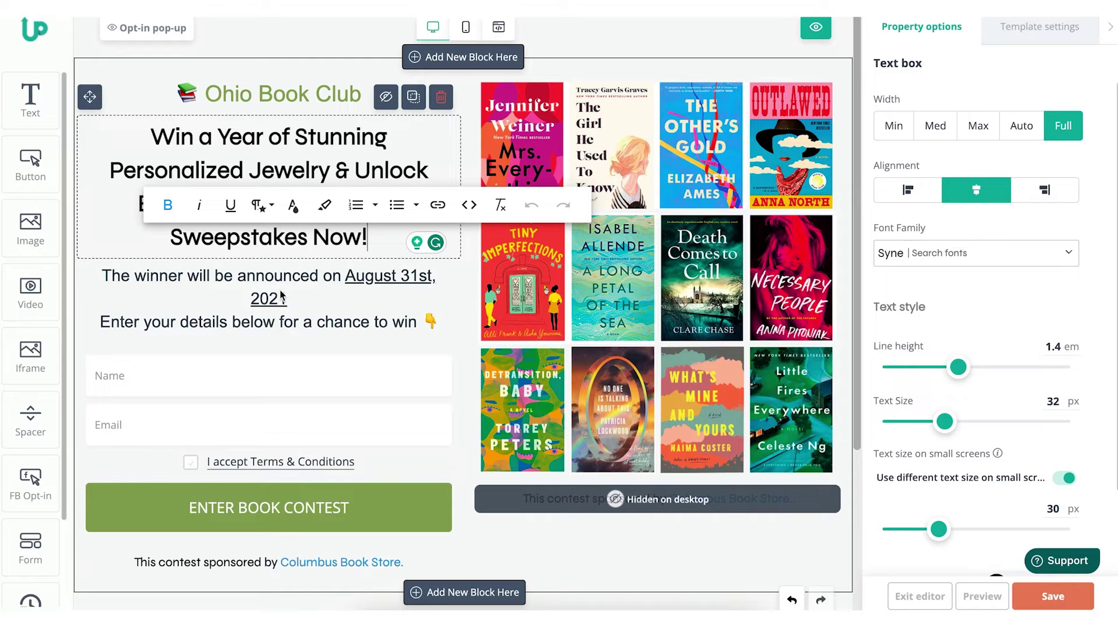
pyautogui.click(211, 293)
pyautogui.hotkey('ctrl', 'a')
pyautogui.write('"Enter Your Email & Secure Your Chance at Custom Jewelry & Exclusive Bonuses!"')
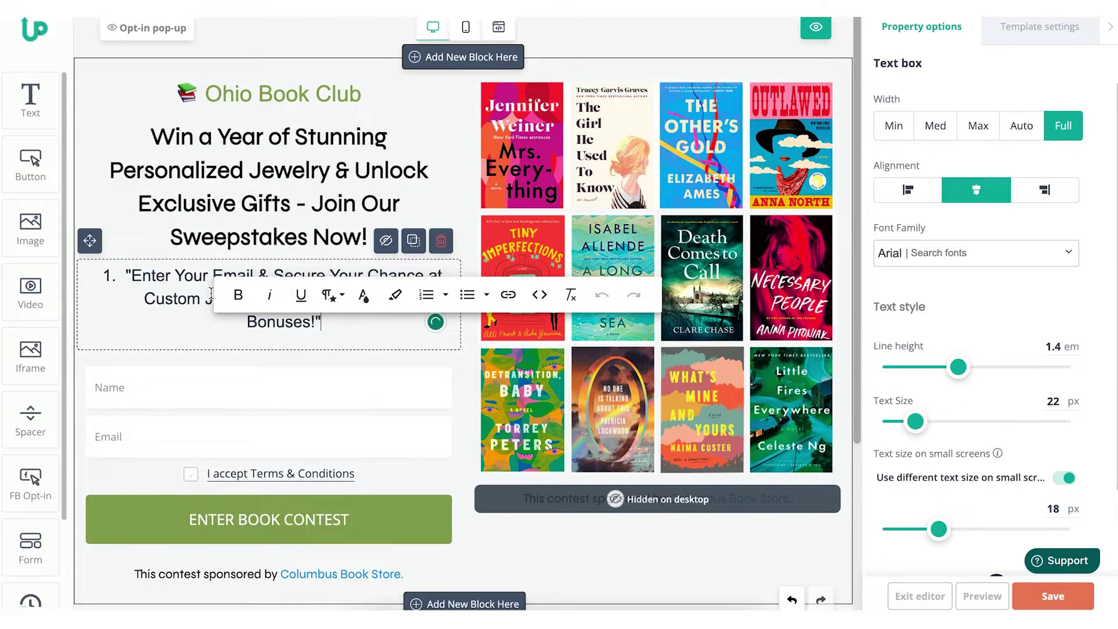
# Remove the list numbering and the quotation marks from the new sub-headline
pyautogui.click(123, 265)
pyautogui.press('BackSpace')
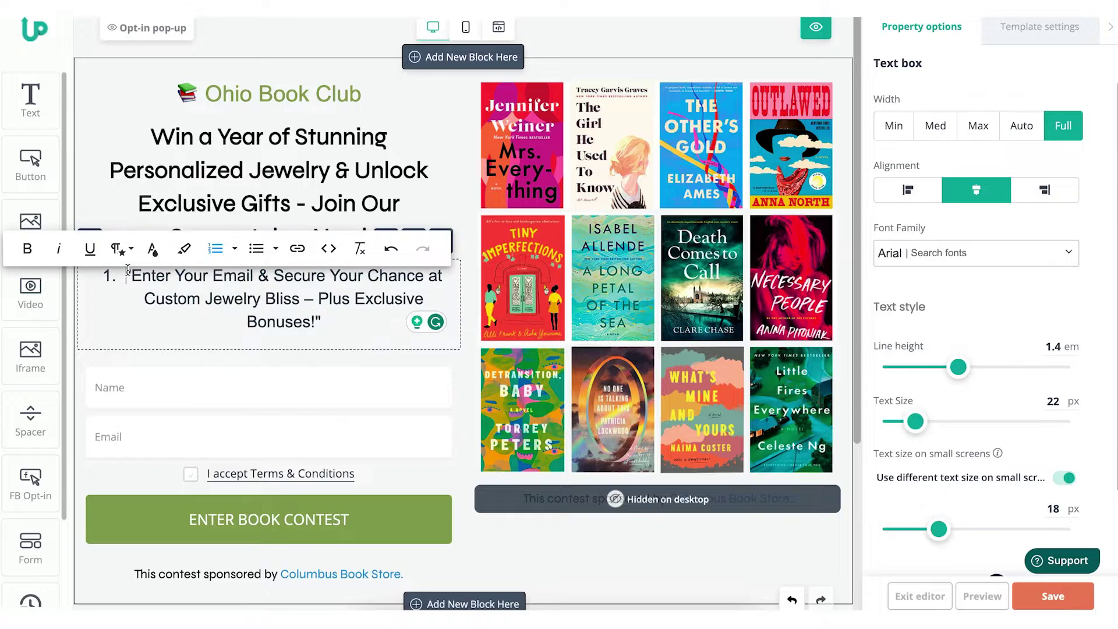
pyautogui.press('Delete')
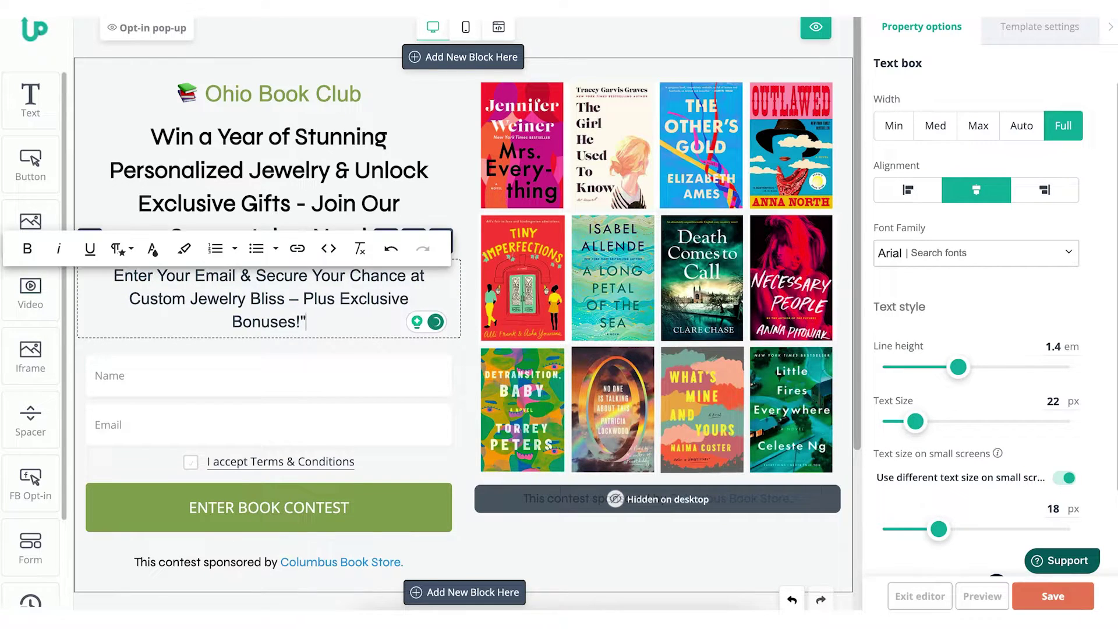
pyautogui.hotkey('ctrl', 'End')
pyautogui.press('BackSpace')
# Ask ChatGPT "I'll use option one. What should go on the button below the email field?"
pyautogui.press('super+Tab')
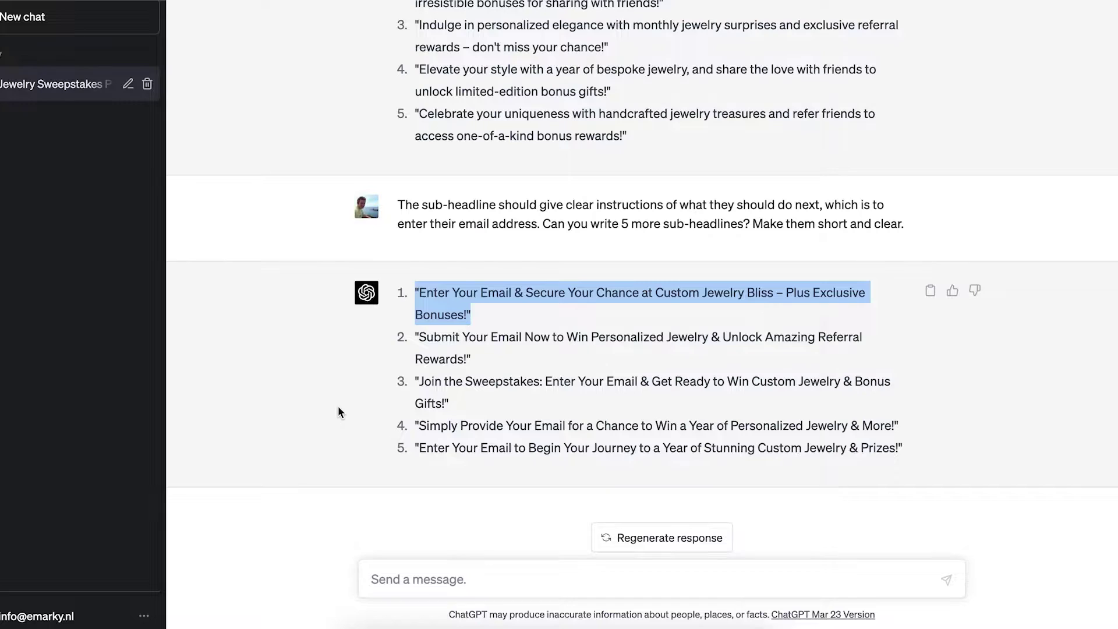
pyautogui.click(403, 578)
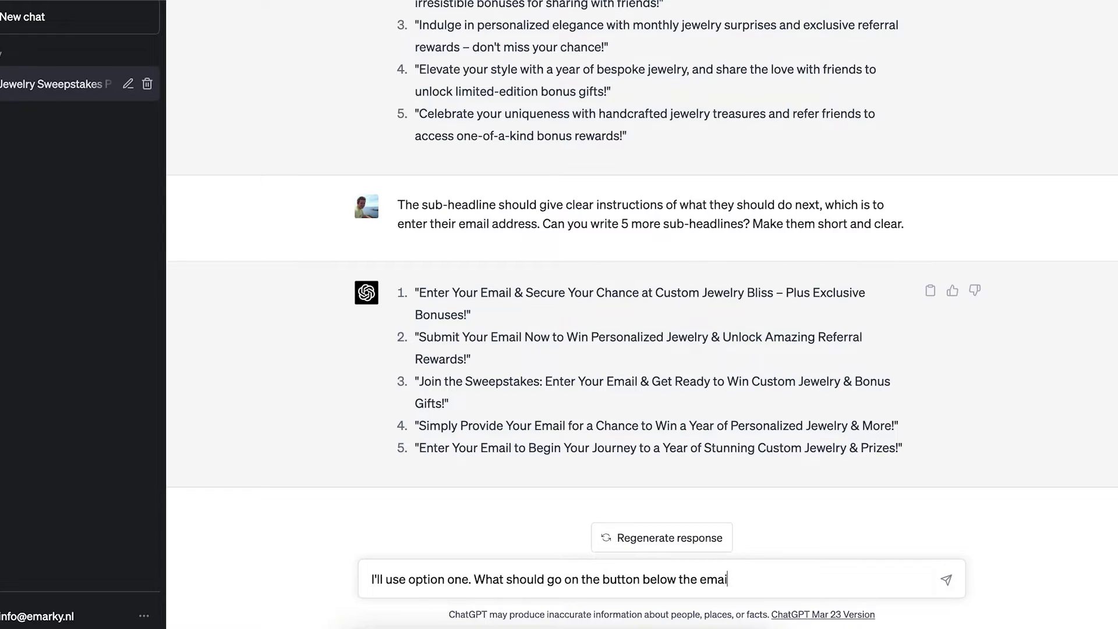
pyautogui.write('?')
pyautogui.press('Return')
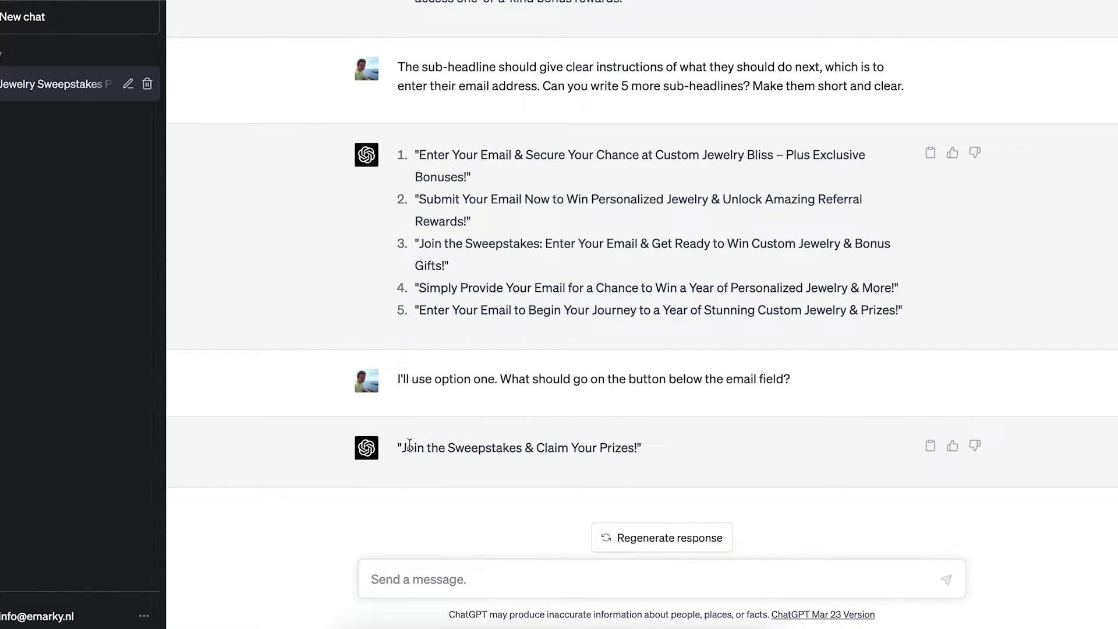
# Change the registration form's button text to ChatGPT's suggestion, shortened to "Join the Sweepstake & Claim Your Prizes!"
pyautogui.moveTo(402, 446); pyautogui.dragTo(631, 443)
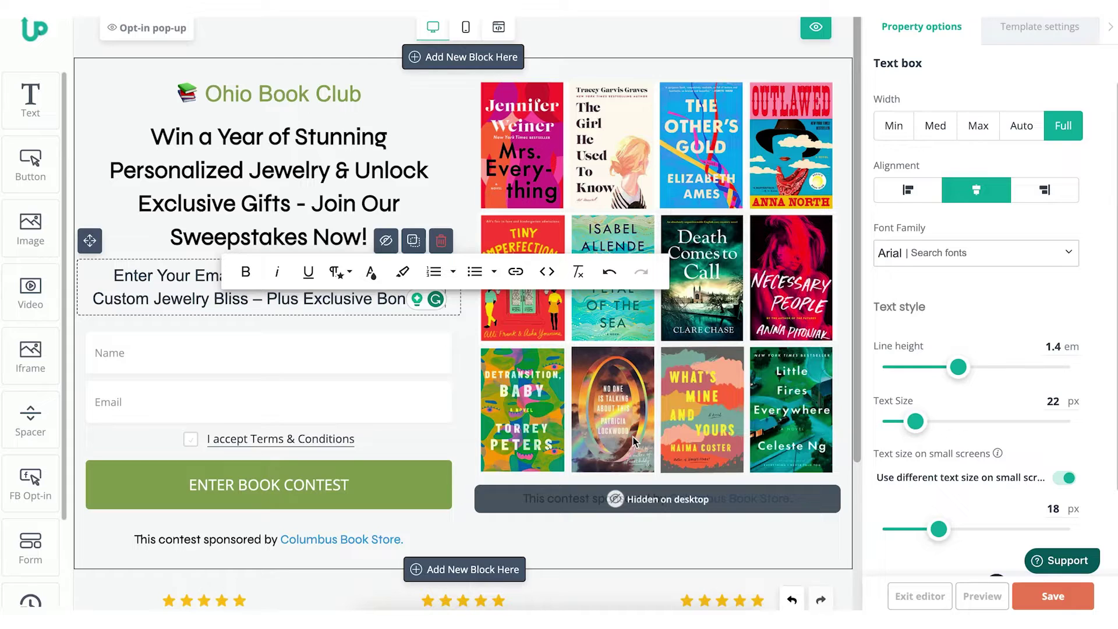
pyautogui.click(306, 480)
pyautogui.tripleClick(305, 482)
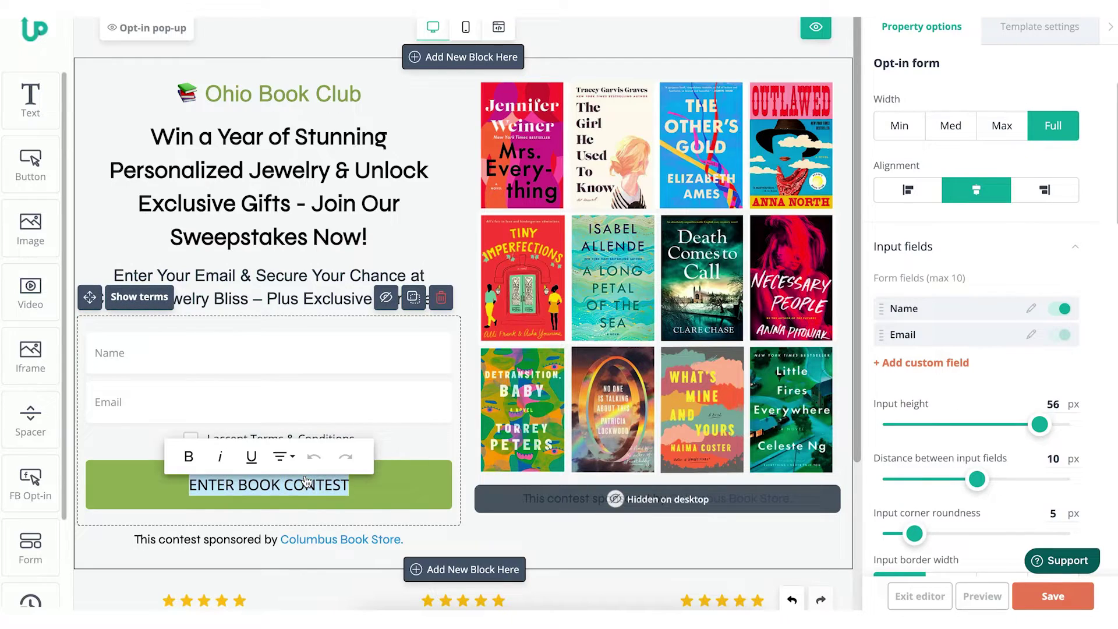
pyautogui.write('Join the Sweepstakes & Claim Your Prizes!')
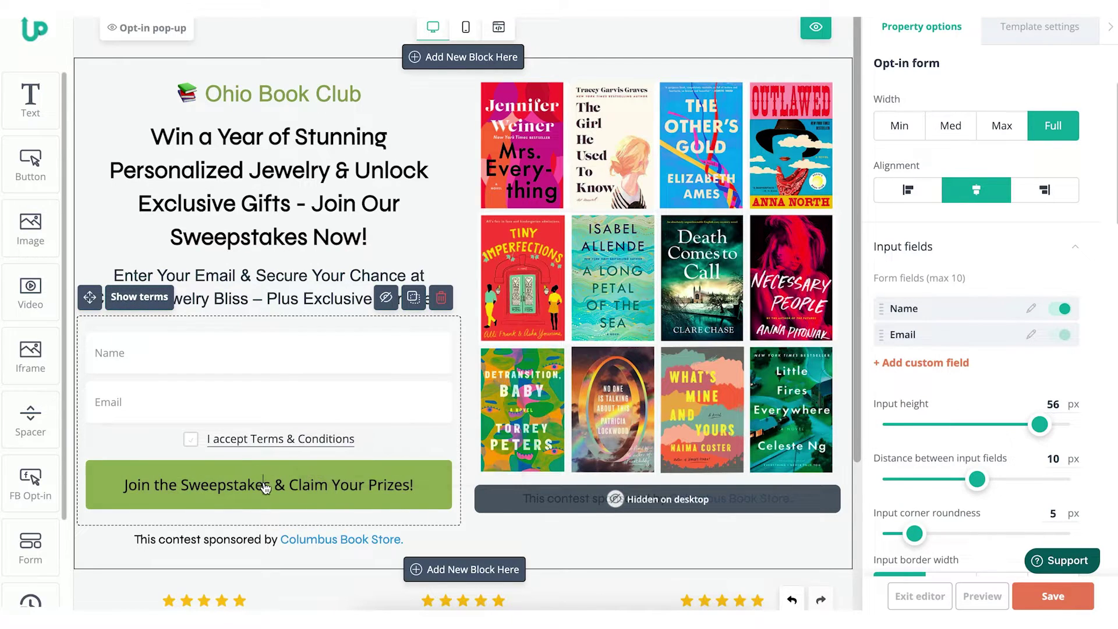
pyautogui.click(269, 484)
pyautogui.press('BackSpace')
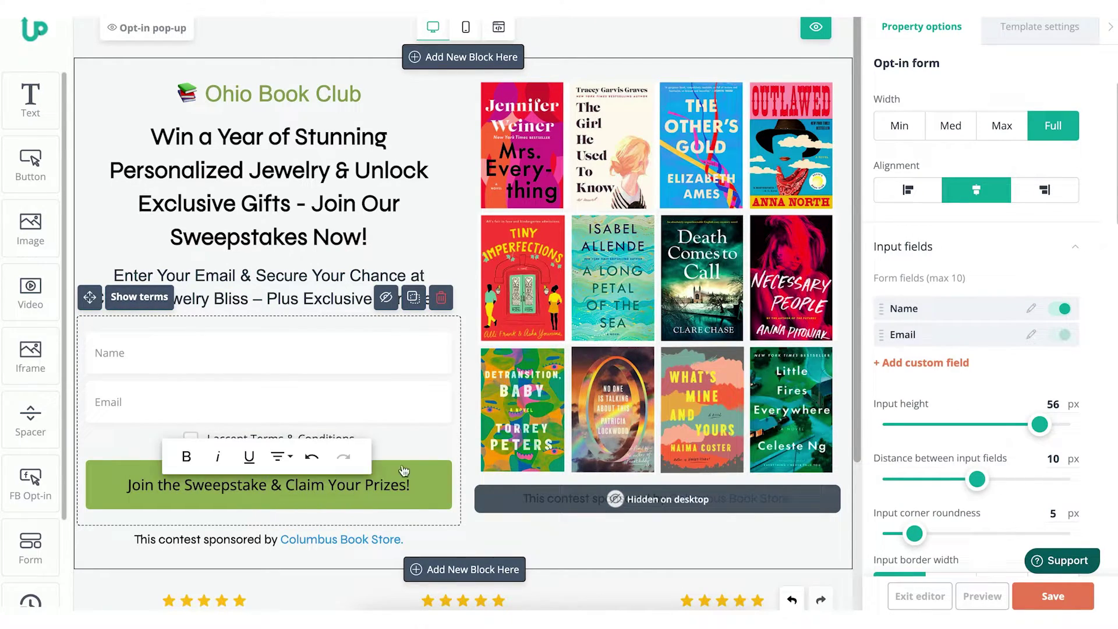
pyautogui.click(407, 485)
pyautogui.click(384, 433)
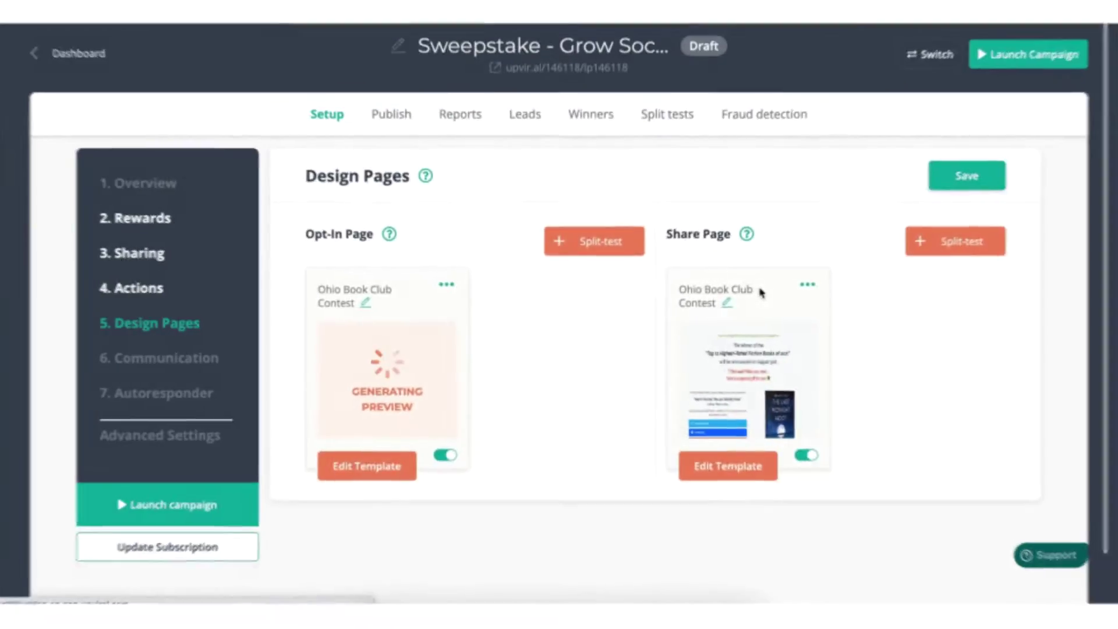
# Open the share page template for editing and ask ChatGPT for 5 headlines for the page where inviting more friends raises the chance of winning
pyautogui.click(729, 469)
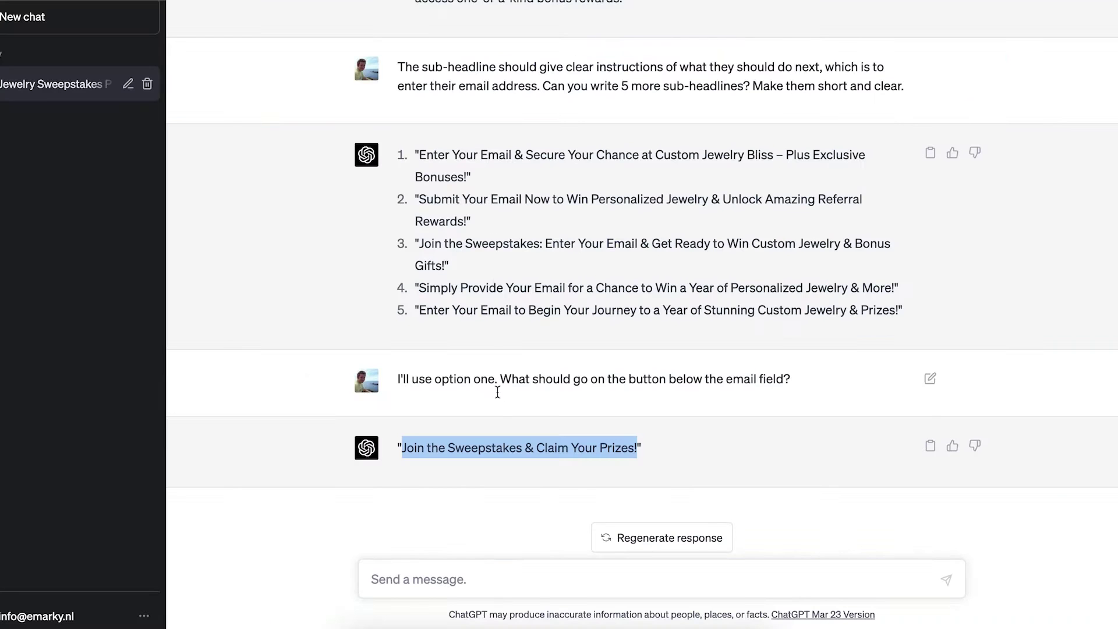
pyautogui.click(439, 575)
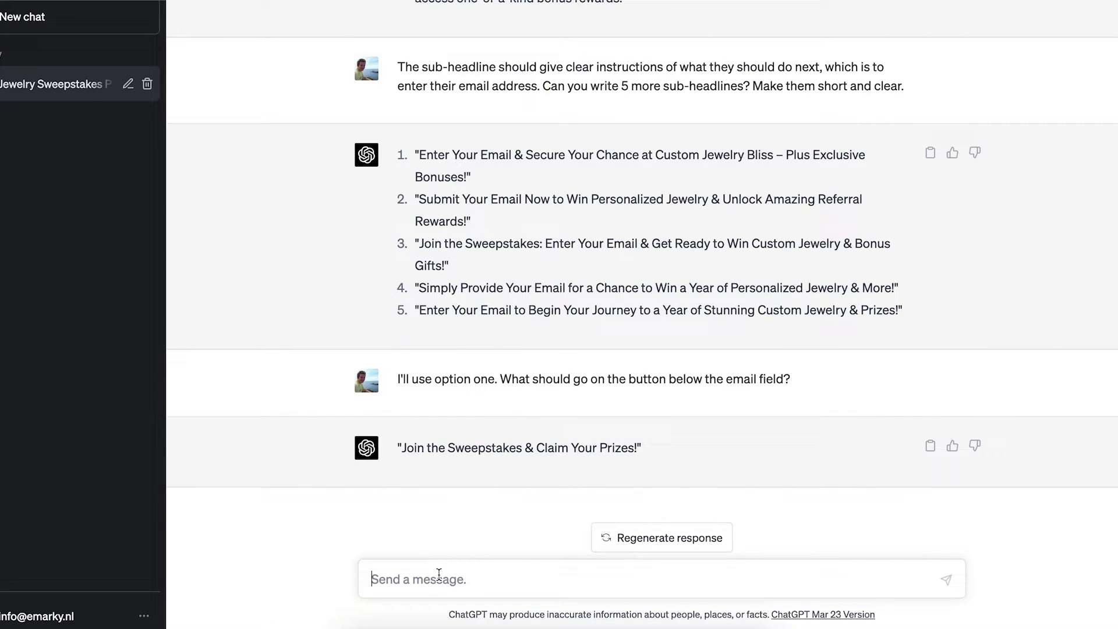
pyautogui.write('Once parri')
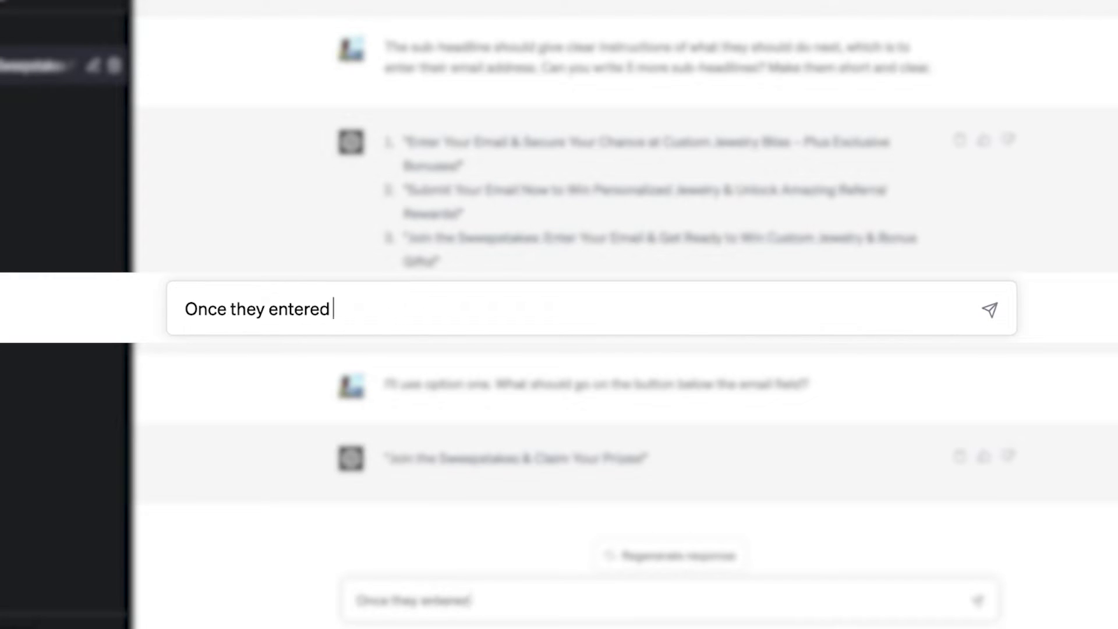
pyautogui.write("their email address, they'")
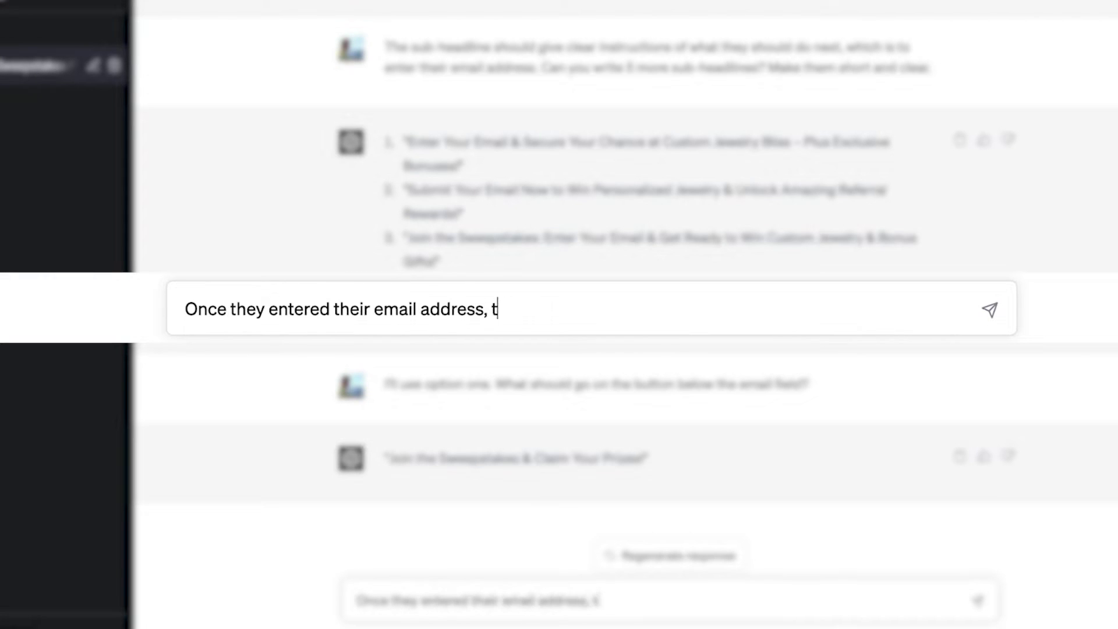
pyautogui.press('BackSpace')
pyautogui.press('BackSpace')
pyautogui.press('BackSpace')
pyautogui.press('BackSpace')
pyautogui.press('BackSpace')
pyautogui.write('participants will see the a page where they are incentivized to refer their friends.')
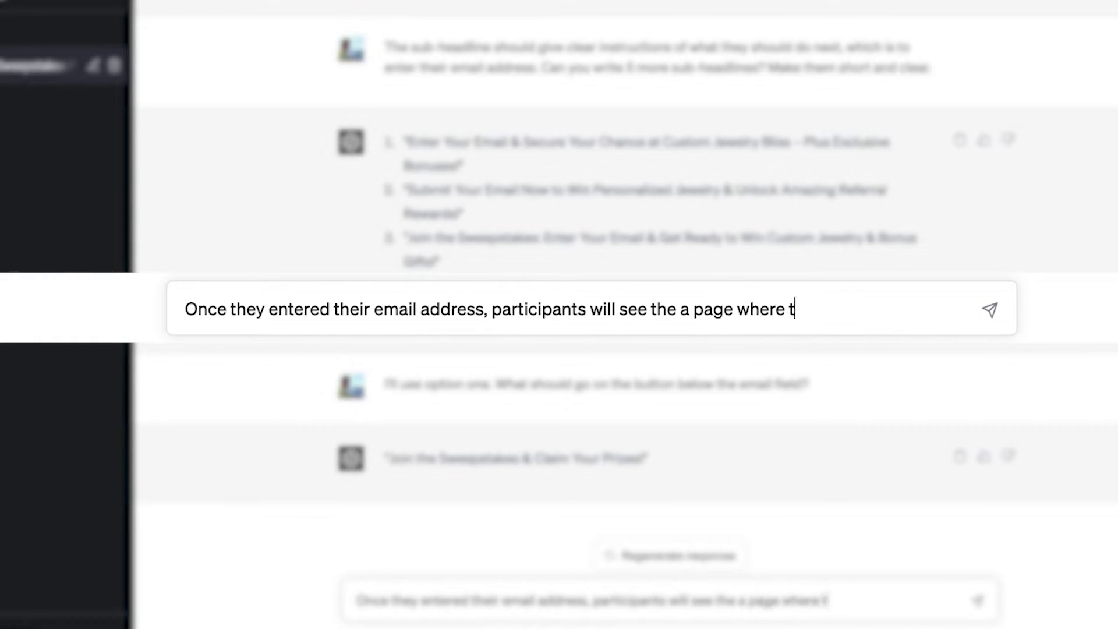
pyautogui.write(' The more friends they in')
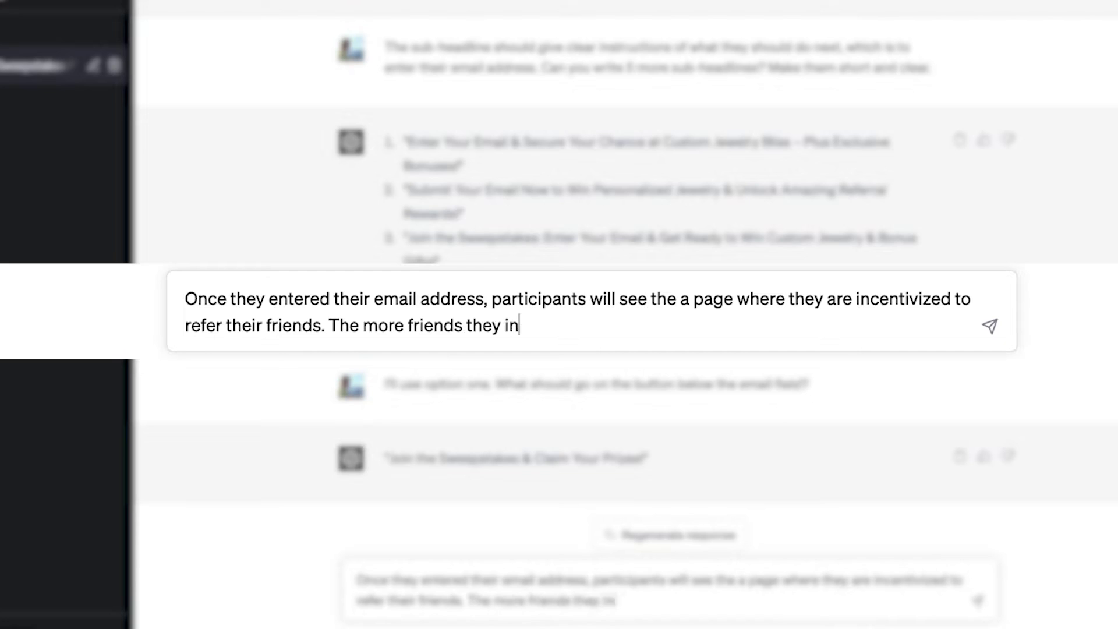
pyautogui.write('vite, the higher chance of winning the prize. Write 5 headlines for')
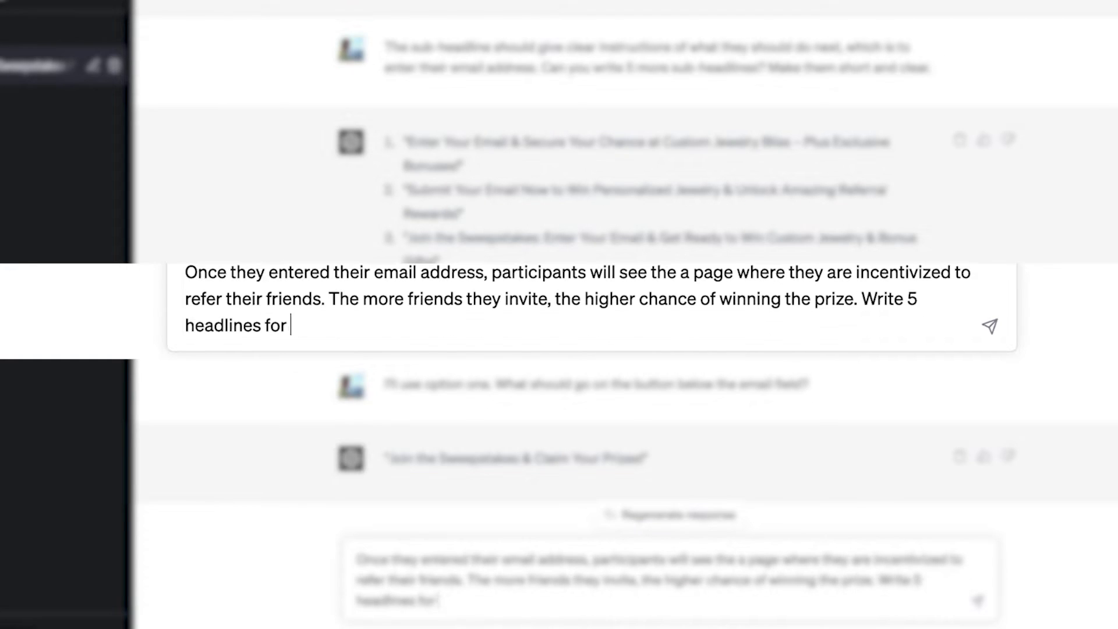
pyautogui.write(' this page.')
pyautogui.press('Return')
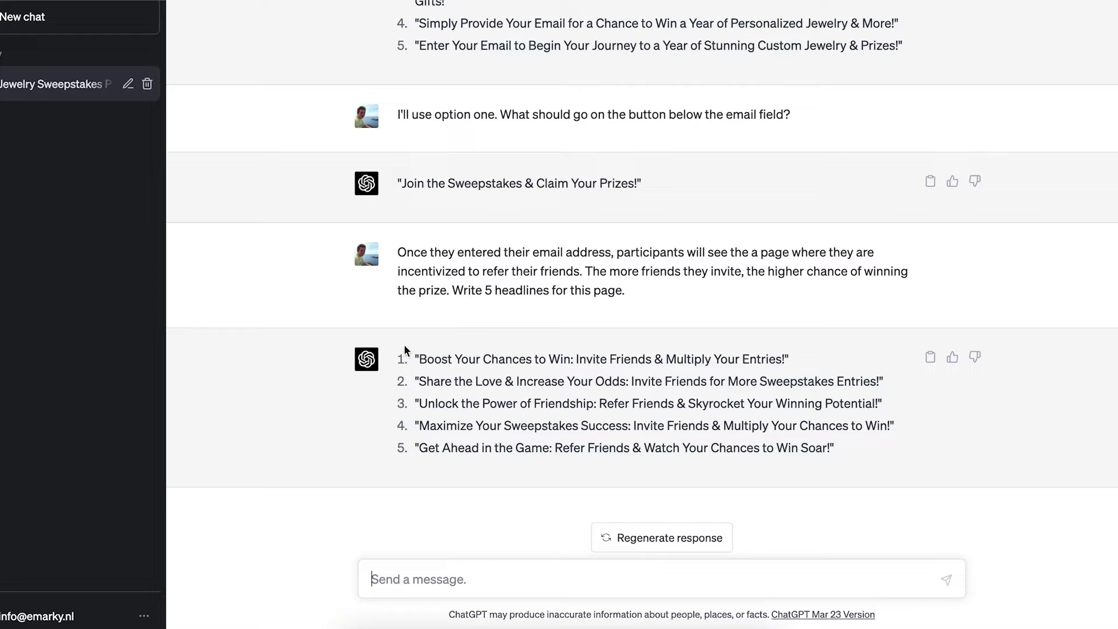
# Replace the share page's winner announcement headline with ChatGPT's first option, "Boost Your Chances to Win: Invite Friends & Multiply Your Entries!"
pyautogui.moveTo(417, 359); pyautogui.dragTo(787, 357)
pyautogui.hotkey('ctrl', 'c')
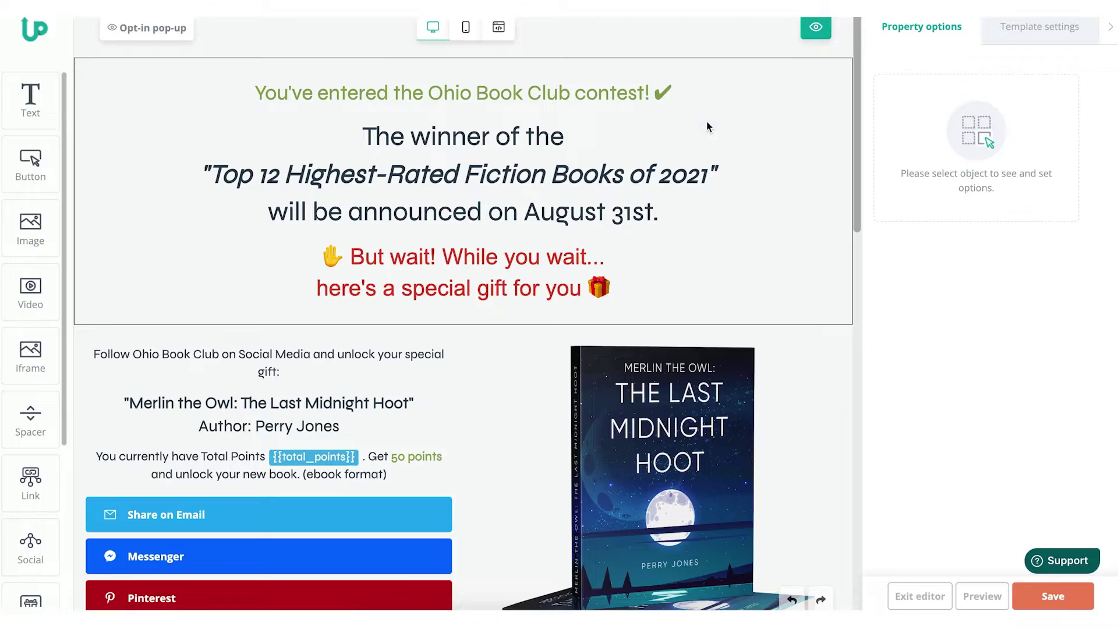
pyautogui.moveTo(707, 125); pyautogui.dragTo(362, 137)
pyautogui.keyDown('shift'); pyautogui.click(716, 184); pyautogui.keyUp('shift')
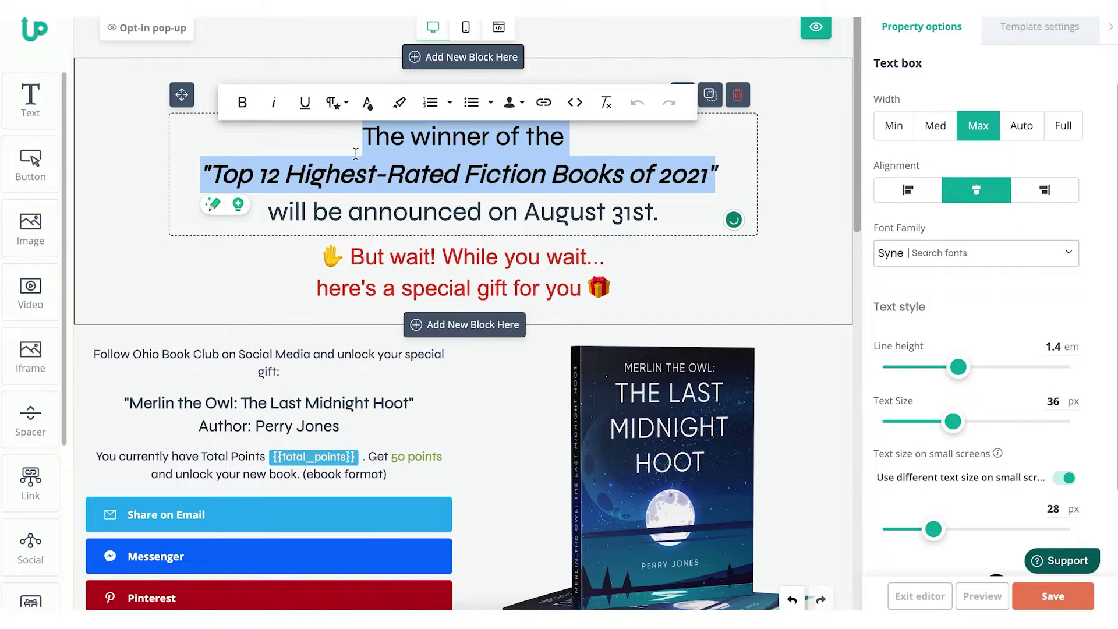
pyautogui.hotkey('ctrl', 'v')
pyautogui.keyDown('shift'); pyautogui.click(662, 223); pyautogui.keyUp('shift')
pyautogui.press('BackSpace')
pyautogui.hotkey('ctrl', 'a')
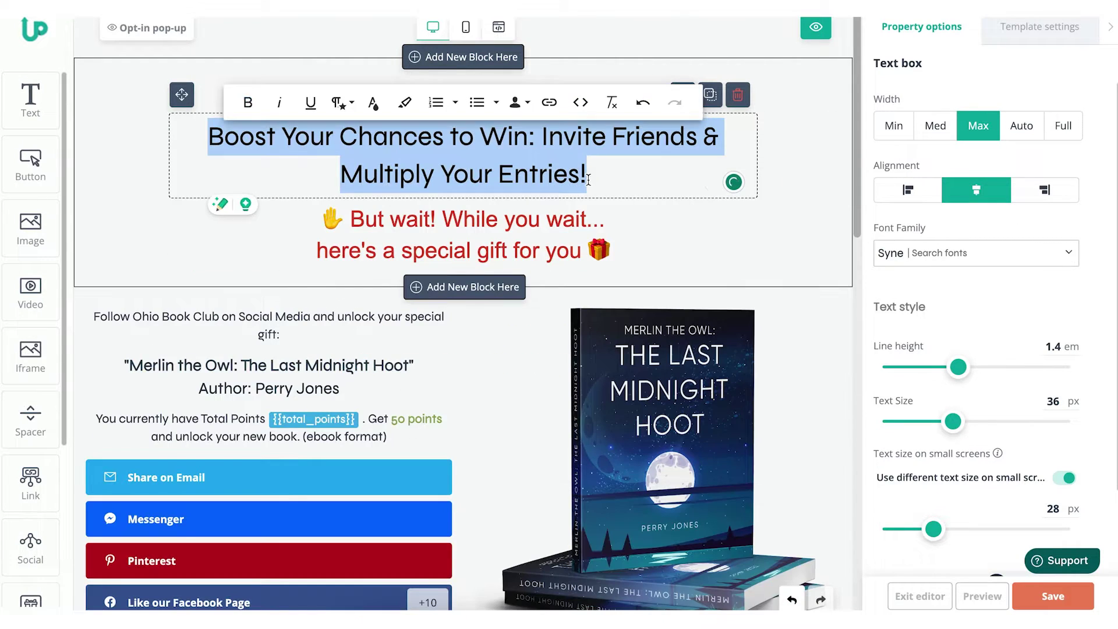
# Delete the red "But wait! While you wait... here's a special gift for you" text box below the share page headline
pyautogui.click(669, 233)
pyautogui.click(737, 182)
pyautogui.click(635, 124)
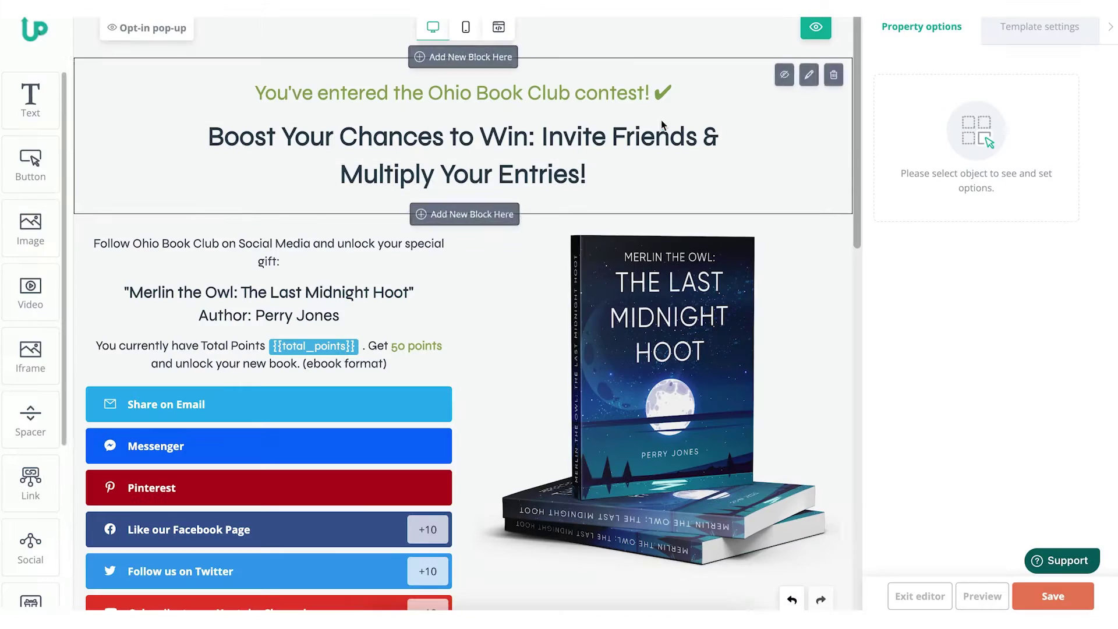
pyautogui.scroll(-2, 514, 317)
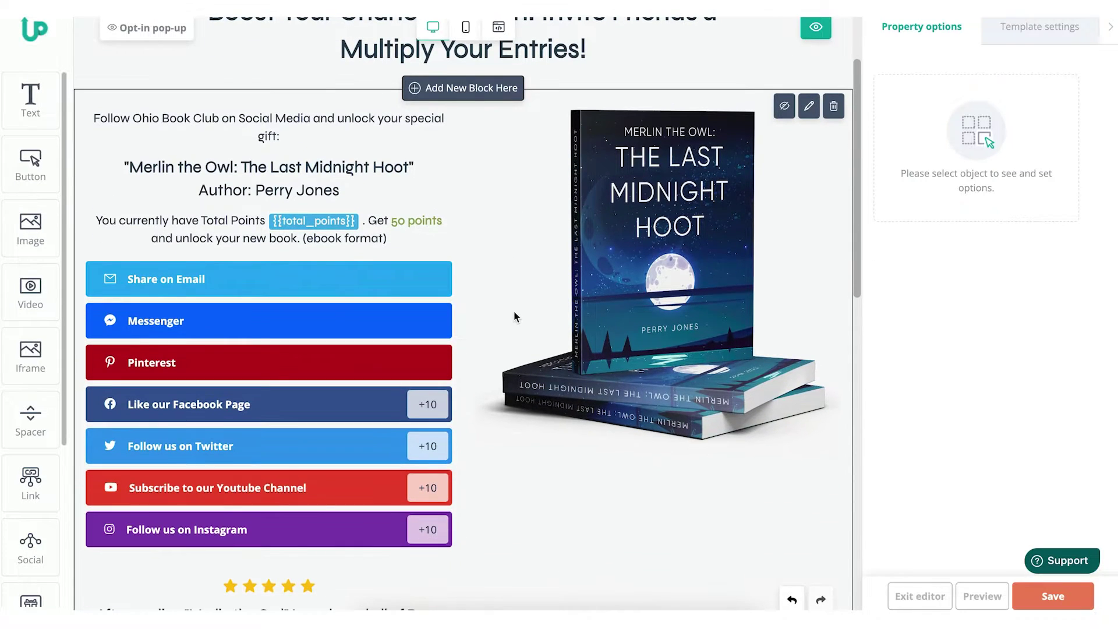
pyautogui.scroll(2, 866, 463)
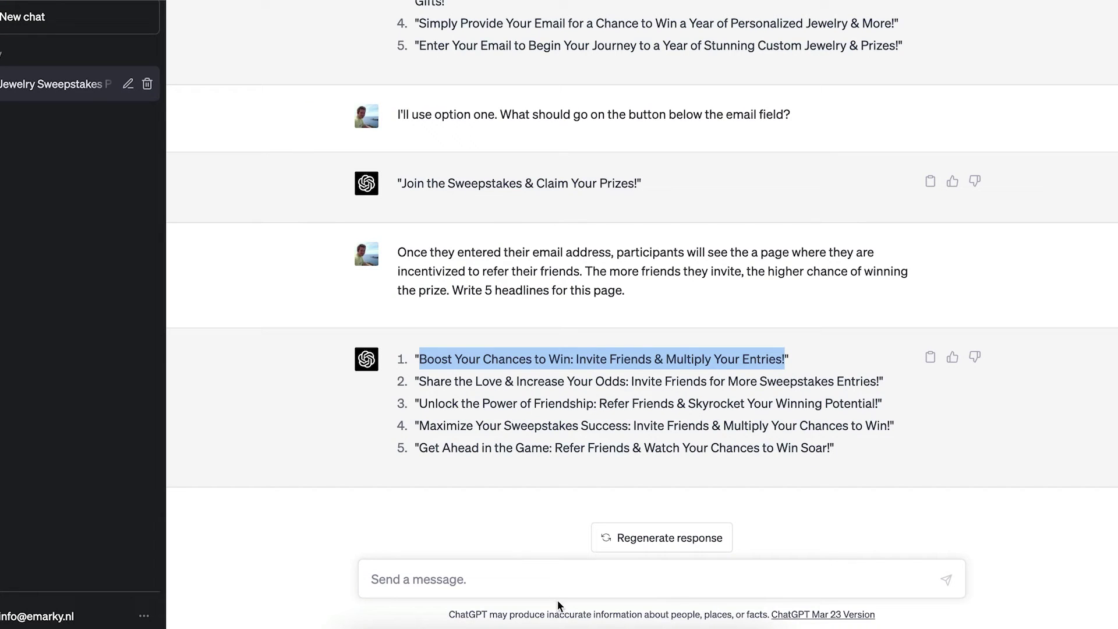
# Ask ChatGPT for a playful, conversational email sent right after entry that explains the signup and incentivizes participants to share their unique invite link with friends
pyautogui.click(551, 579)
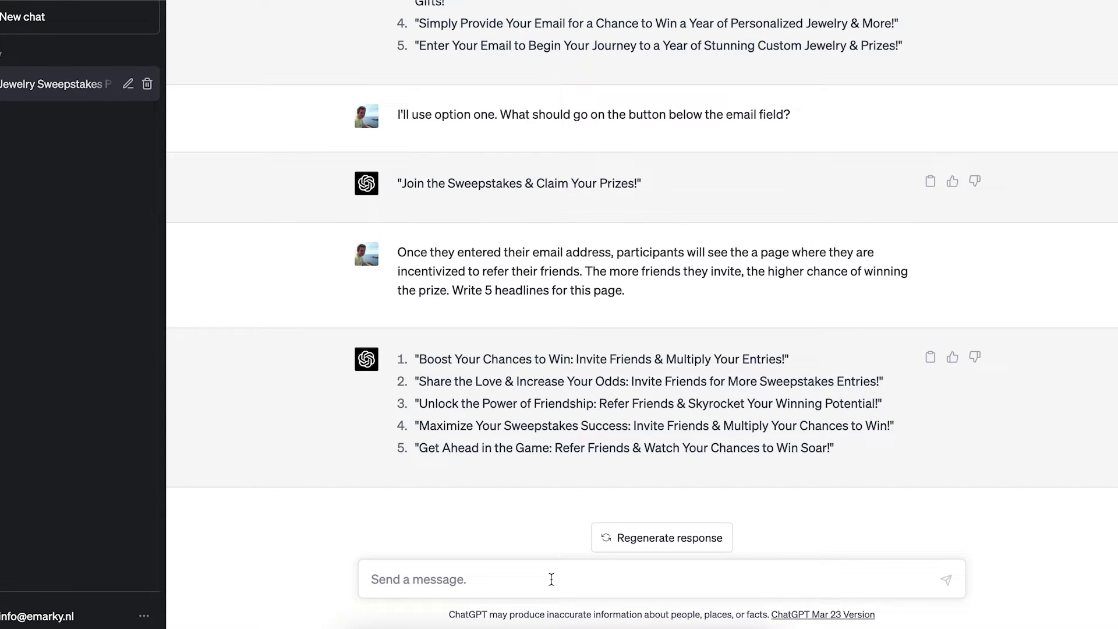
pyautogui.write('Right after a participa')
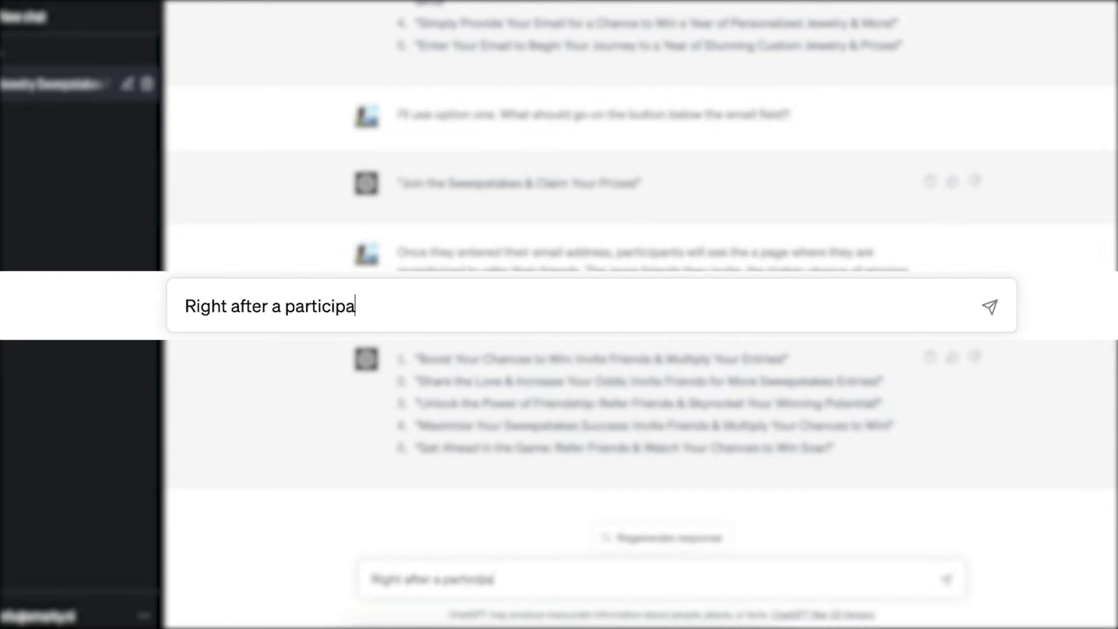
pyautogui.write("nt enters the sweepstake, they'll receive an email which explains th")
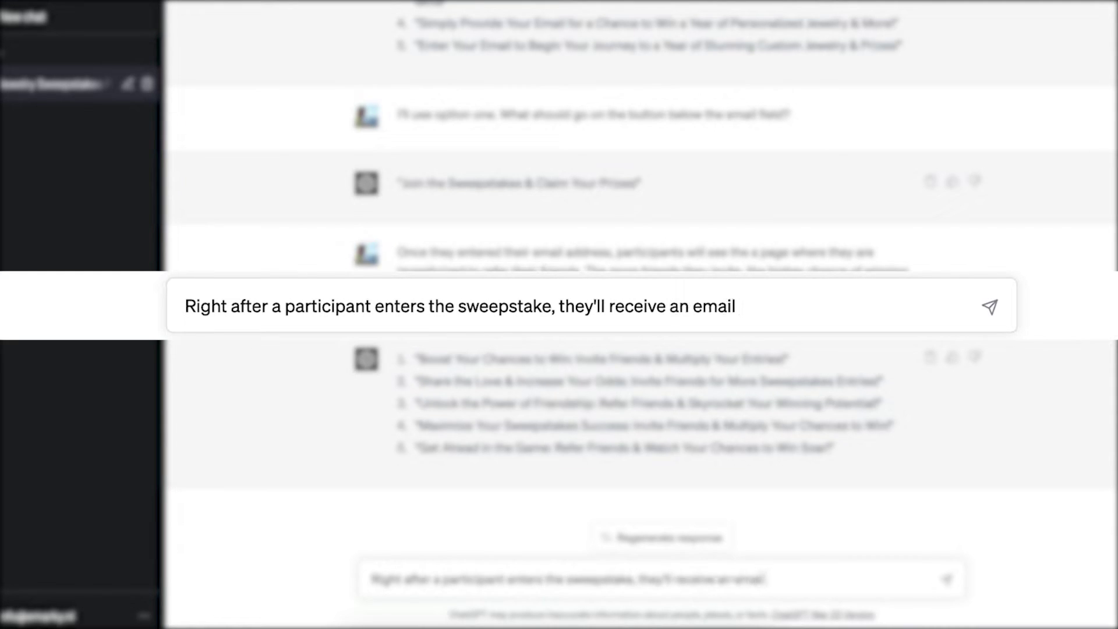
pyautogui.press('BackSpace')
pyautogui.press('BackSpace')
pyautogui.press('BackSpace')
pyautogui.press('BackSpace')
pyautogui.press('BackSpace')
pyautogui.press('BackSpace')
pyautogui.press('BackSpace')
pyautogui.press('BackSpace')
pyautogui.press('BackSpace')
pyautogui.press('BackSpace')
pyautogui.write('xplains what they just signed')
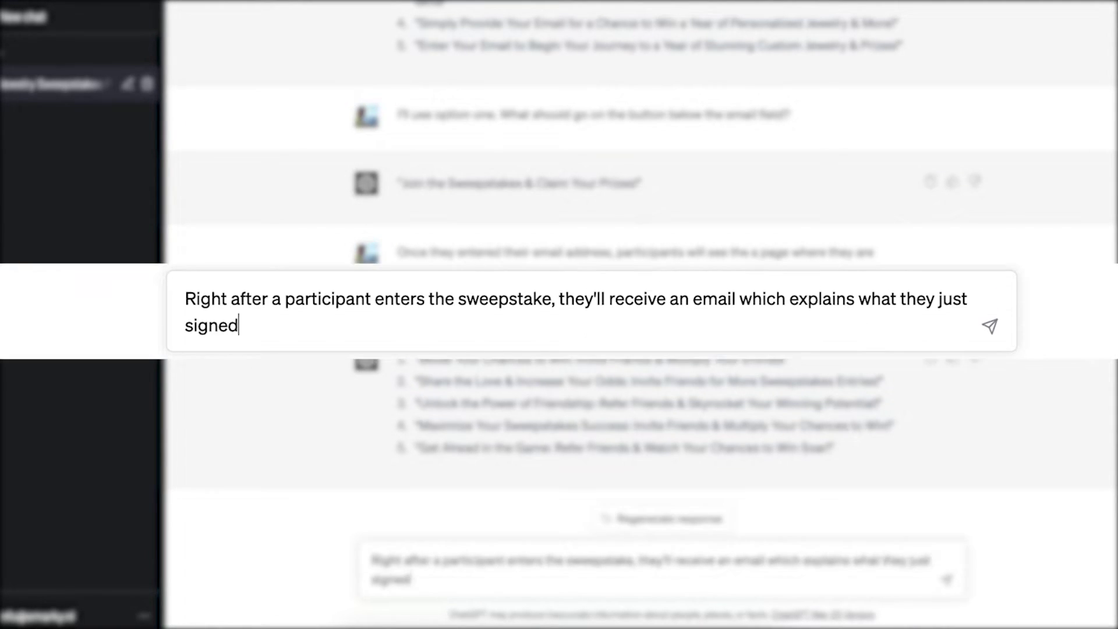
pyautogui.write(' up for, and incentivizes them to share their unique. i')
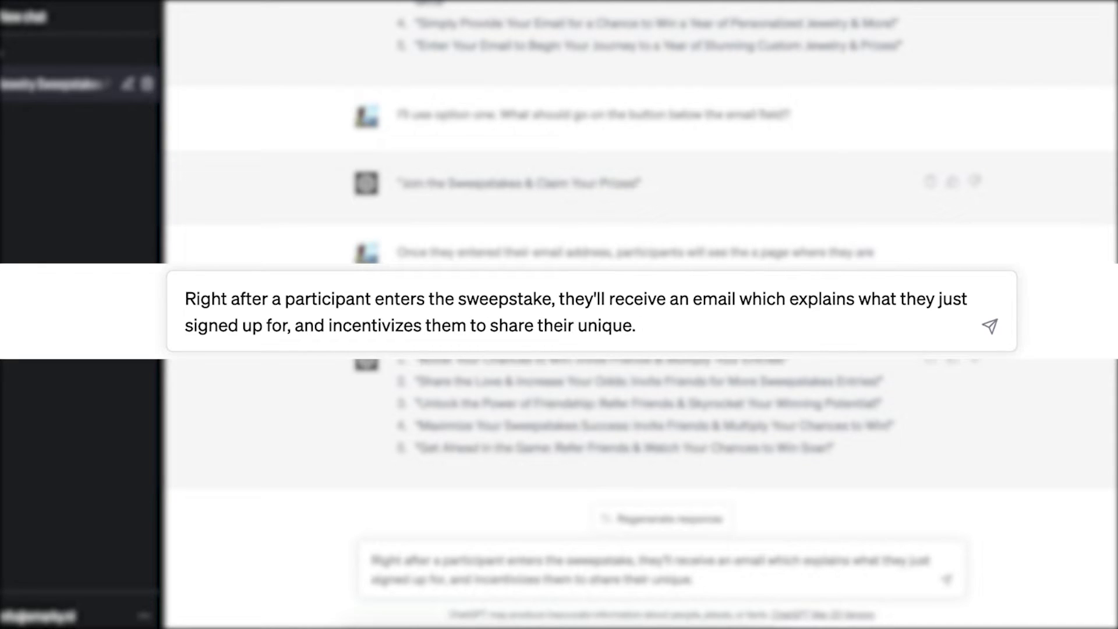
pyautogui.press('BackSpace')
pyautogui.write('invite link. Write this email in a playful, conversational s')
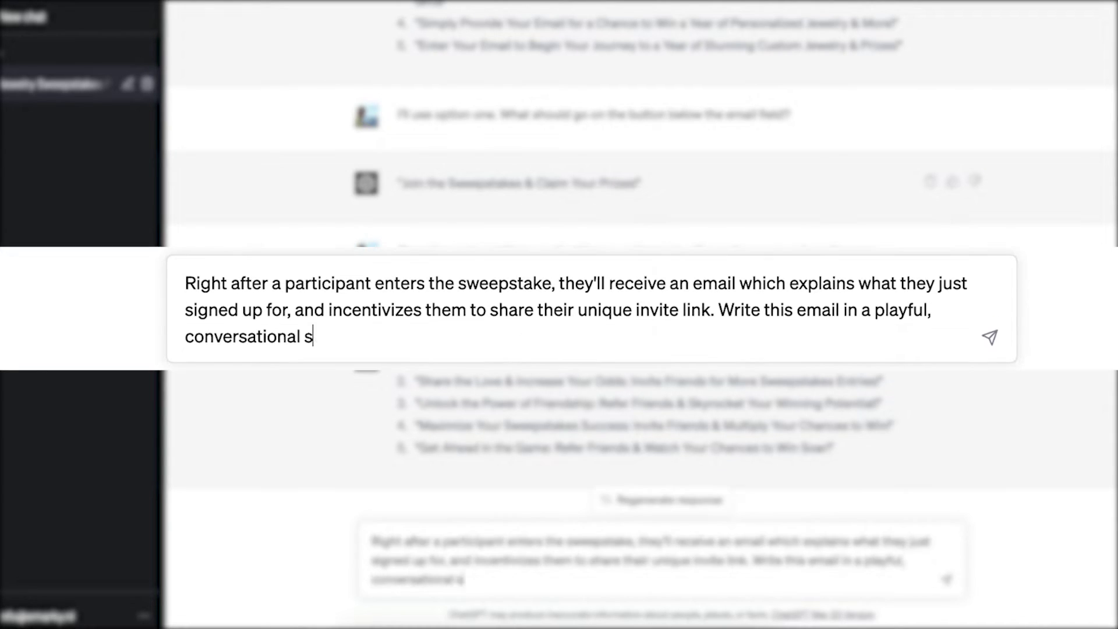
pyautogui.write('tyle.')
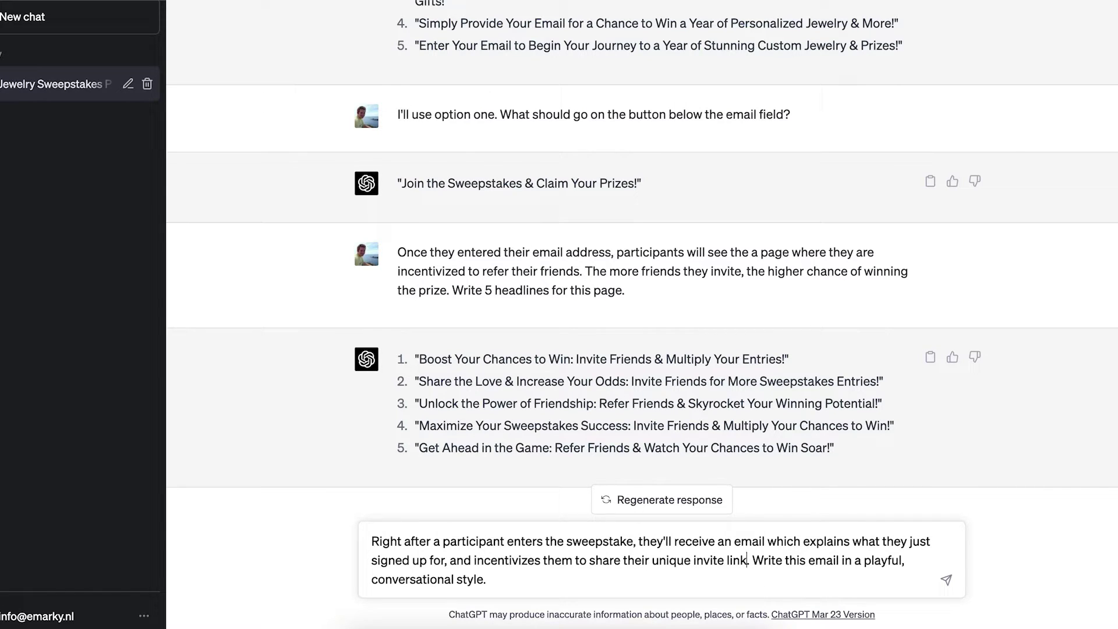
pyautogui.write('with their friends')
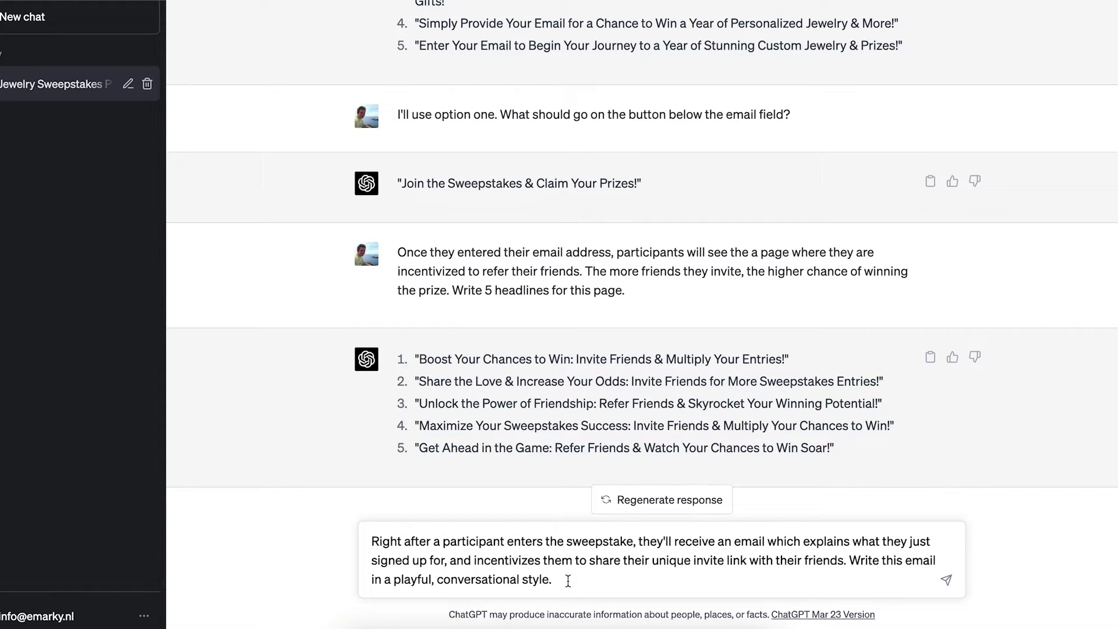
pyautogui.press('Return')
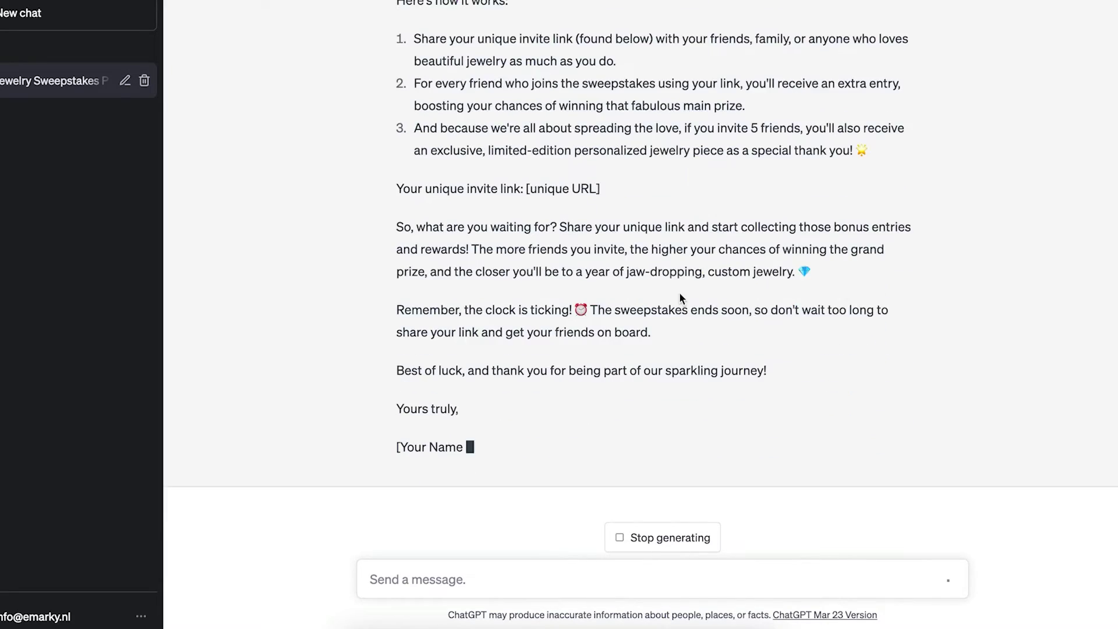
# In UpViral, set the subject of the email sent right after registration to ChatGPT's "Welcome to the Ultimate Personalized Jewelry Sweepstakes! 🎉 Let's Win Together!"
pyautogui.scroll(2, 679, 295)
pyautogui.scroll(2, 679, 295)
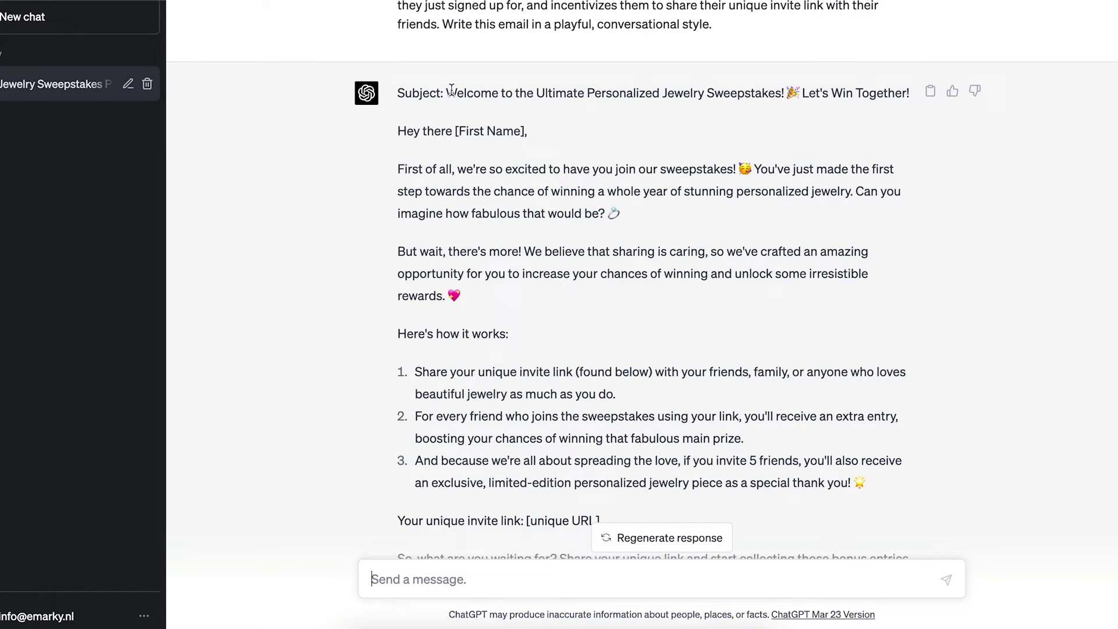
pyautogui.moveTo(450, 91); pyautogui.dragTo(888, 114)
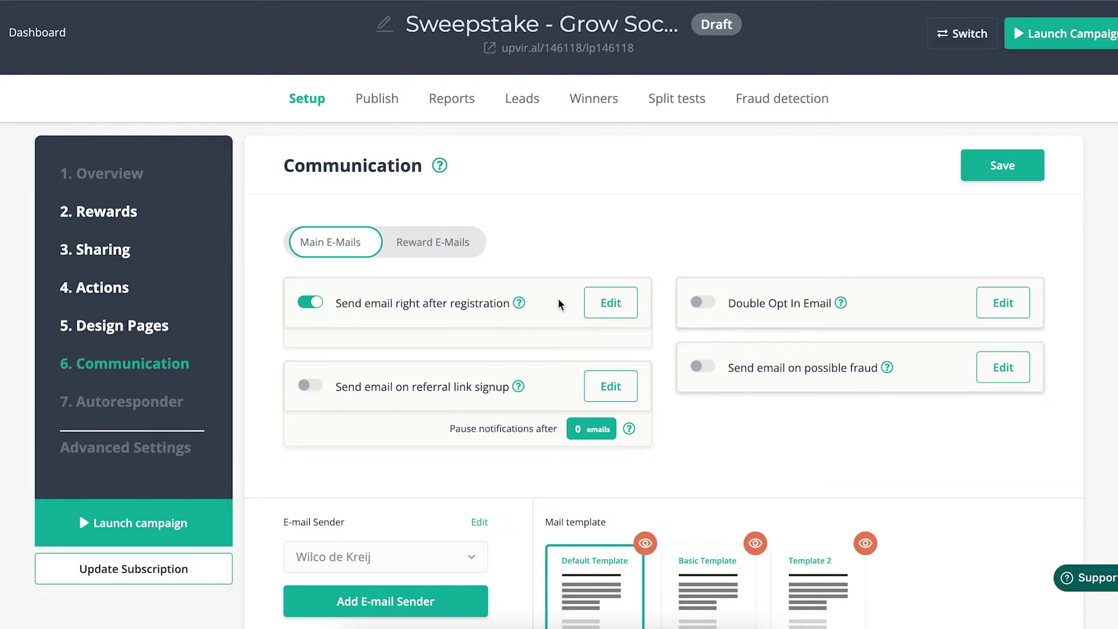
pyautogui.click(605, 302)
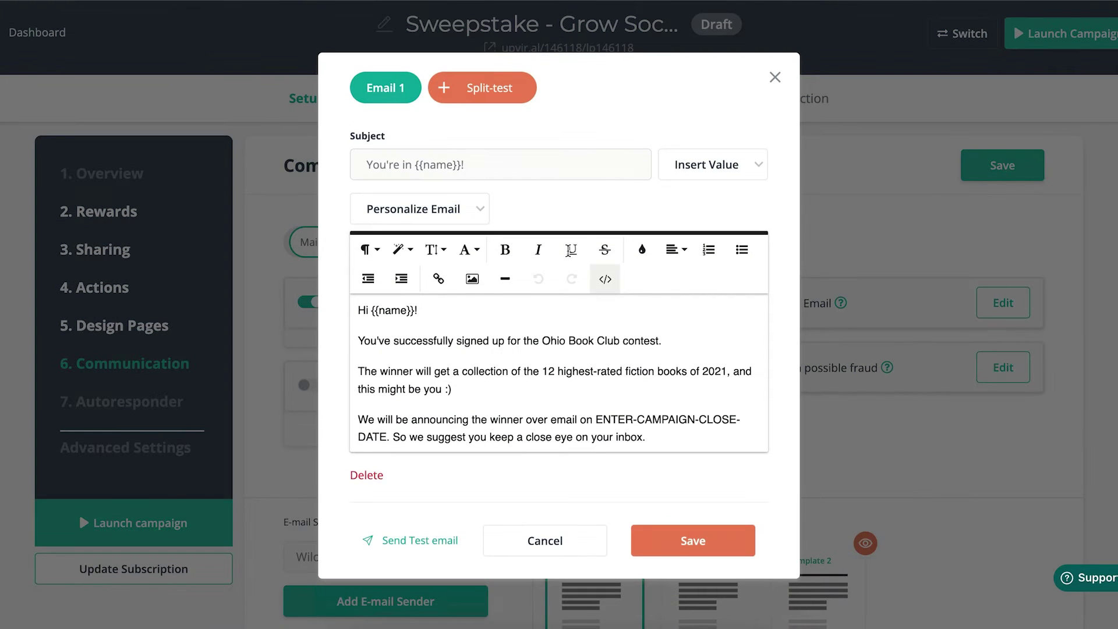
pyautogui.click(506, 162)
pyautogui.hotkey('ctrl', 'a')
pyautogui.hotkey('ctrl', 'v')
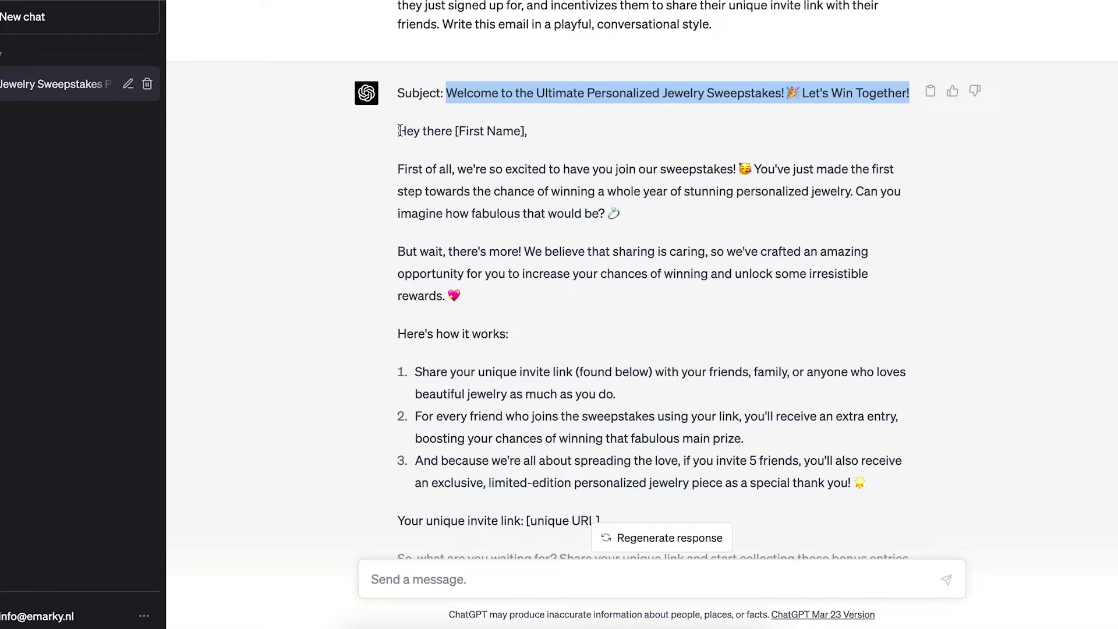
# Replace the registration email's whole body with ChatGPT's email text, starting from "Hey there [First Name],"
pyautogui.click(441, 130)
pyautogui.moveTo(398, 130); pyautogui.dragTo(563, 486)
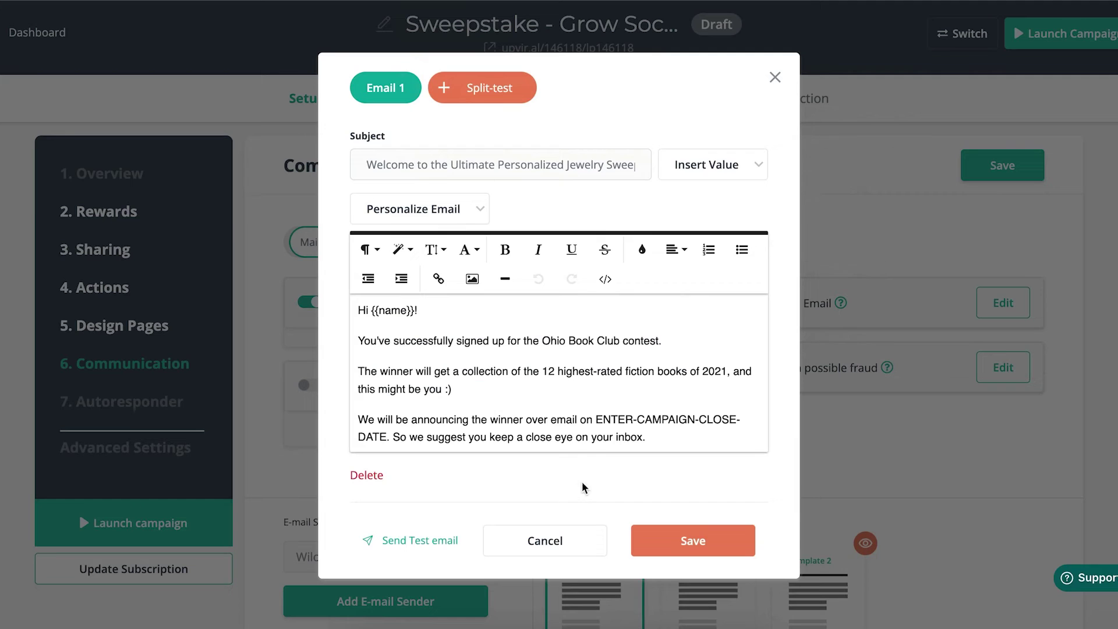
pyautogui.click(537, 396)
pyautogui.hotkey('ctrl', 'a')
pyautogui.hotkey('ctrl', 'v')
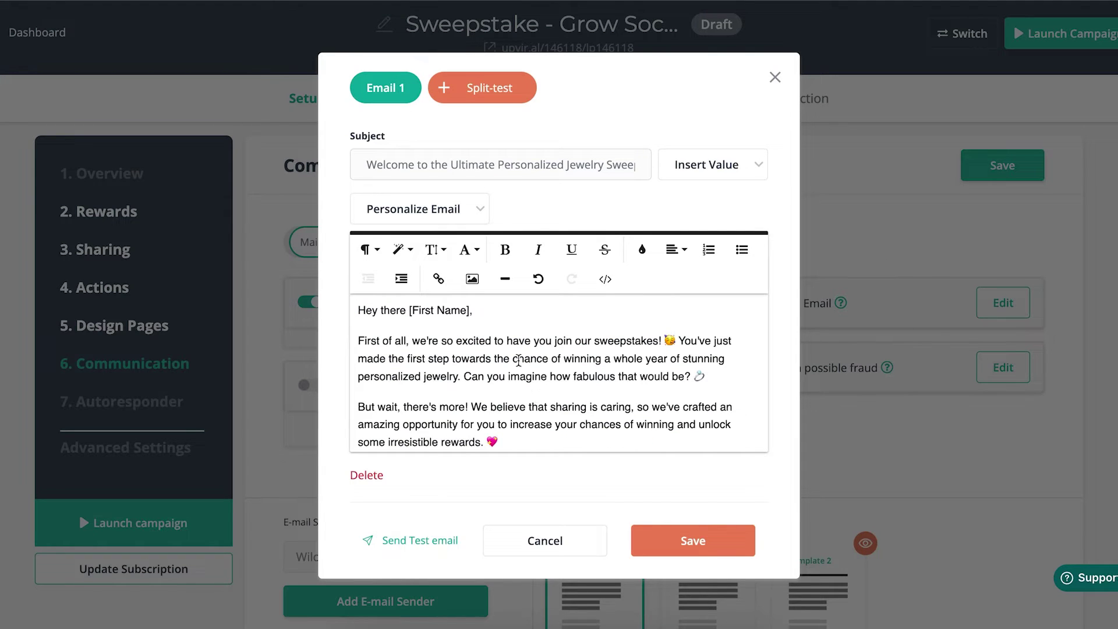
# Replace the "[First Name]" placeholder in the email greeting with the Name of participant personalization value
pyautogui.moveTo(468, 311); pyautogui.dragTo(412, 308)
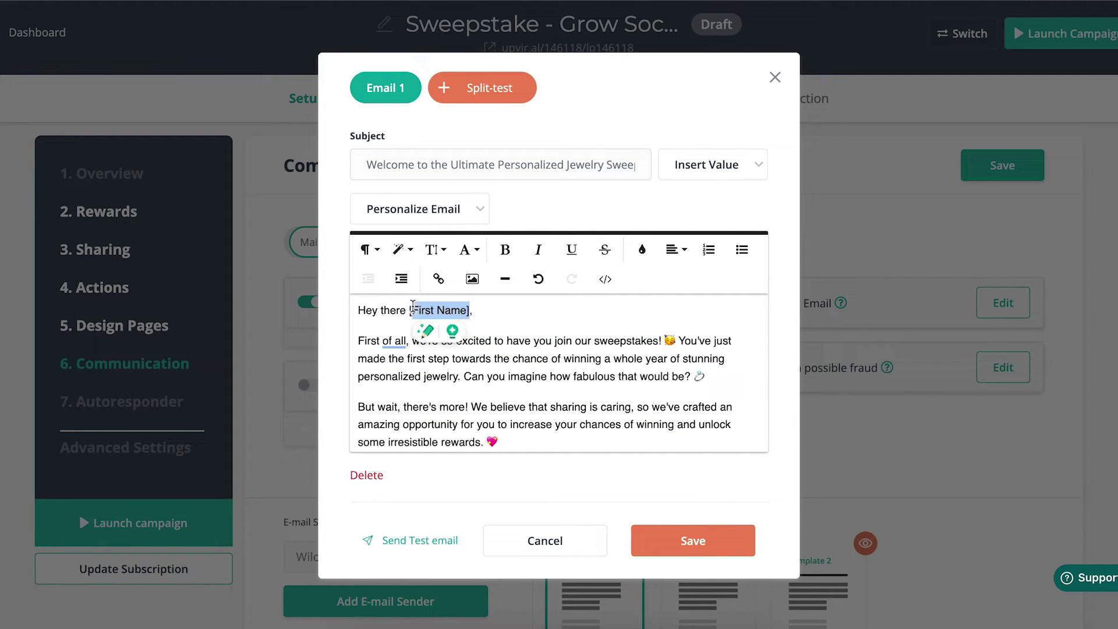
pyautogui.press('BackSpace')
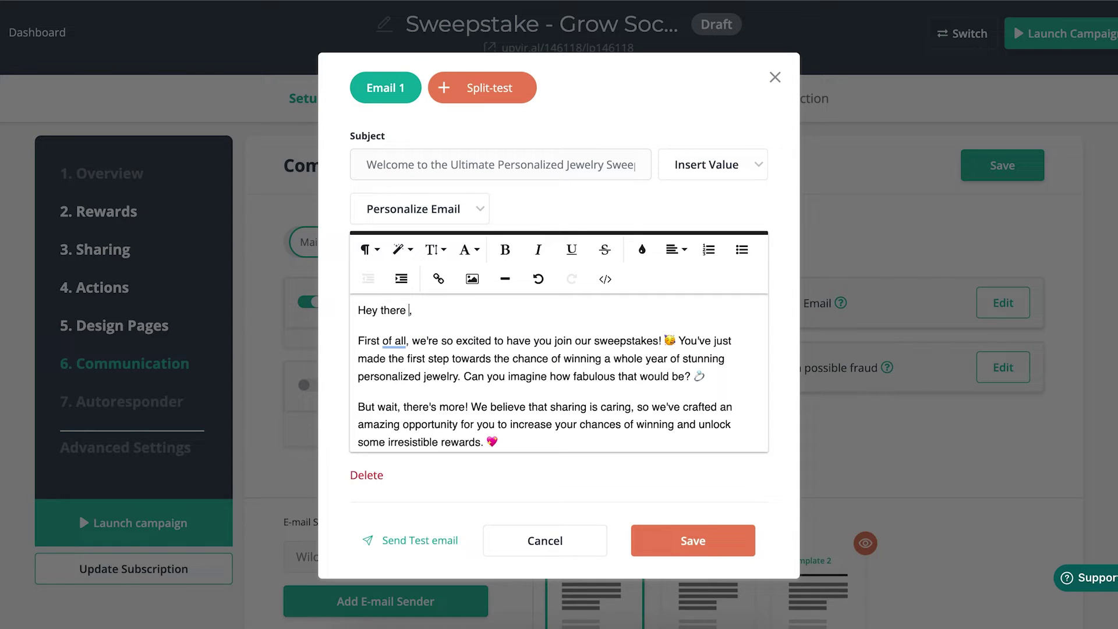
pyautogui.click(408, 210)
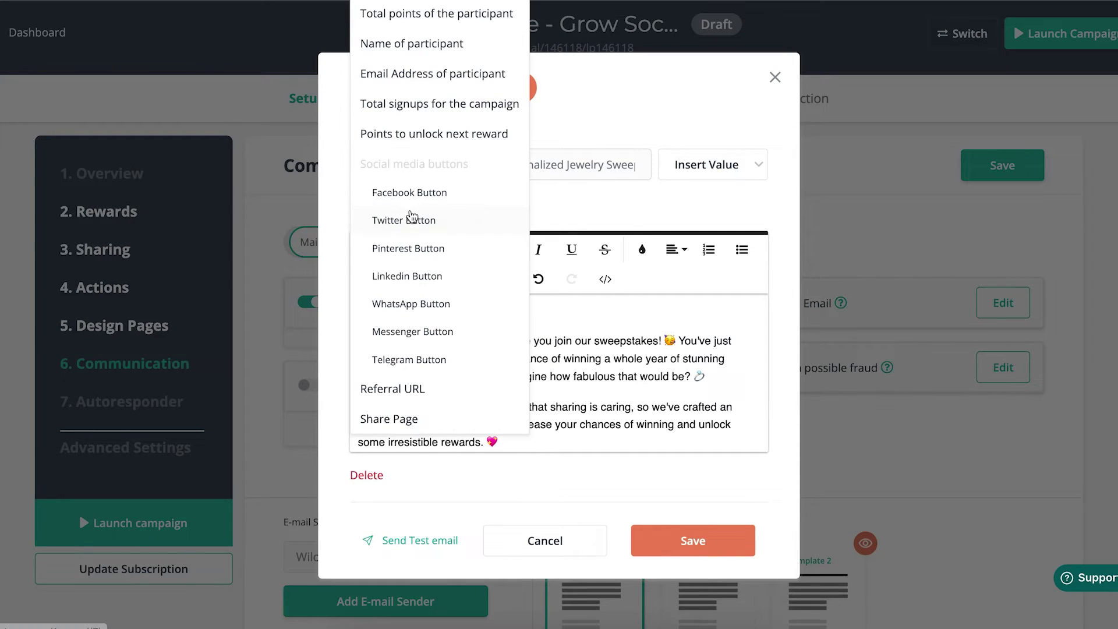
pyautogui.click(440, 56)
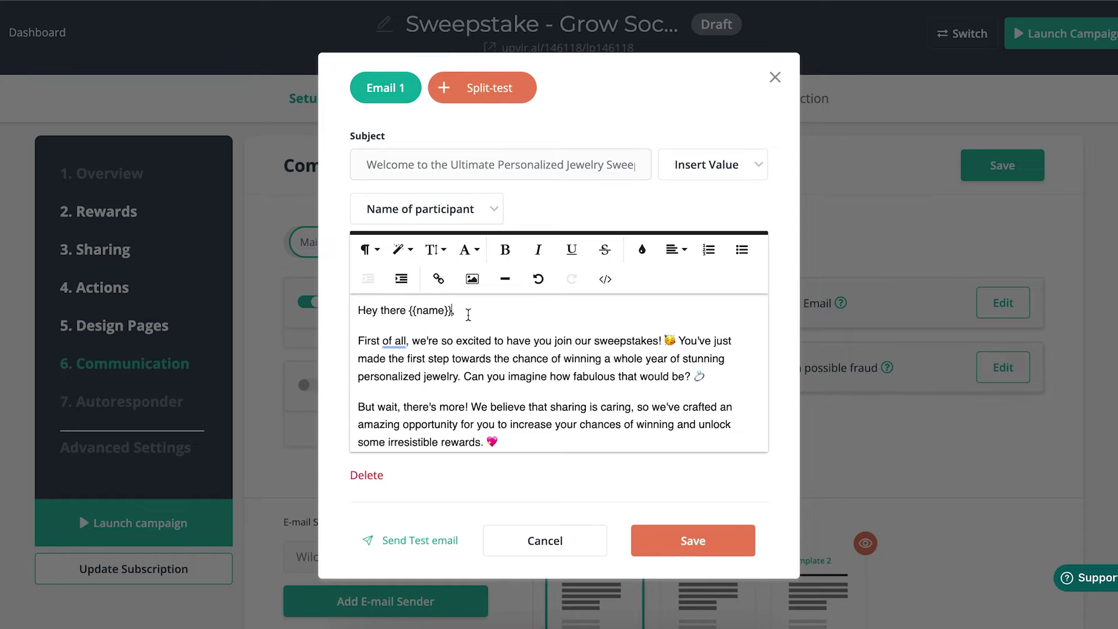
# Replace the "[unique URL]" placeholder after "Your unique invite link:" with the Referral URL personalization value
pyautogui.scroll(-5, 465, 316)
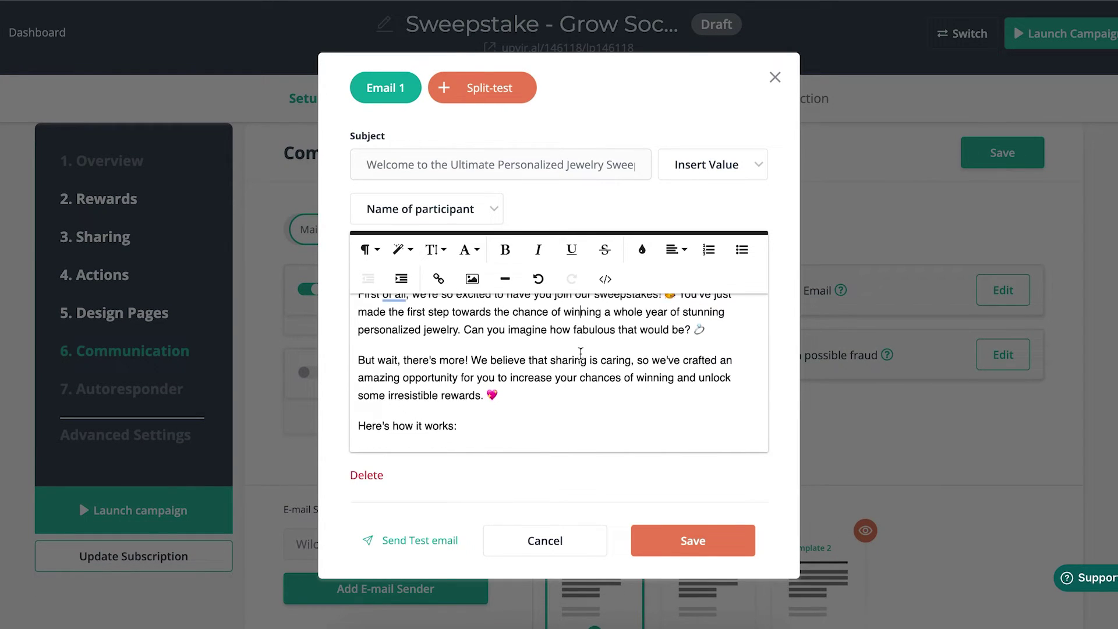
pyautogui.scroll(-5, 580, 354)
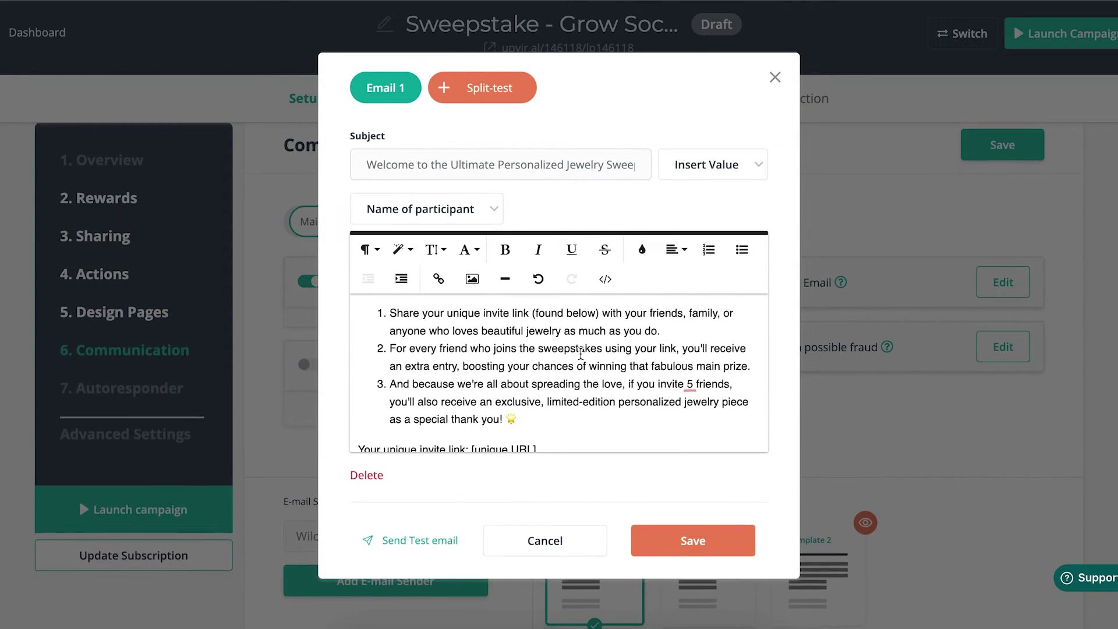
pyautogui.moveTo(560, 410); pyautogui.dragTo(471, 409)
pyautogui.press('BackSpace')
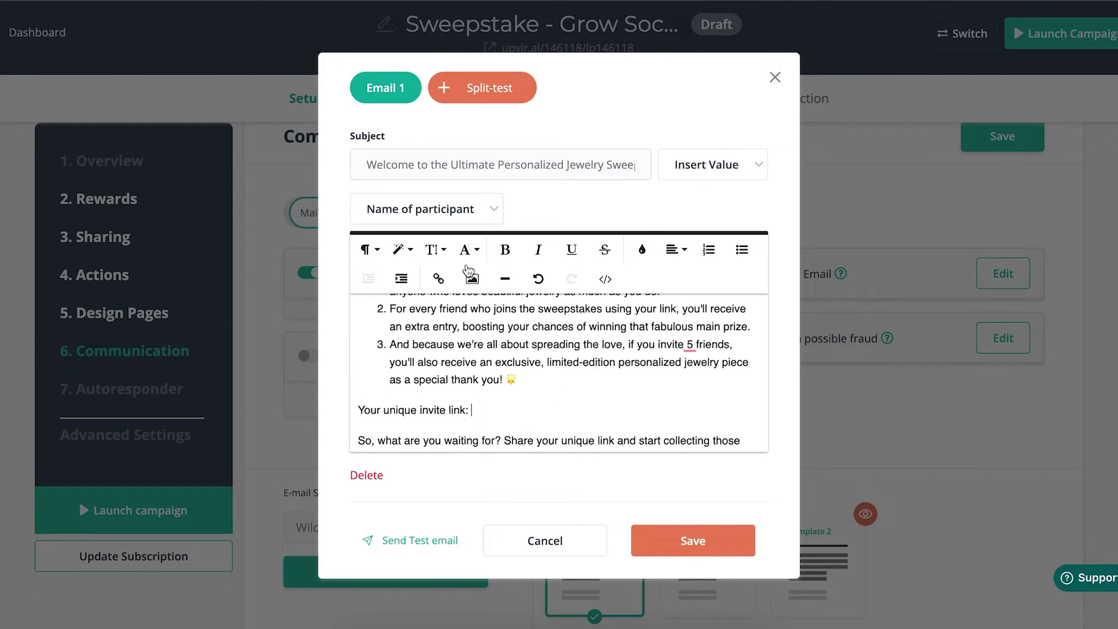
pyautogui.click(430, 207)
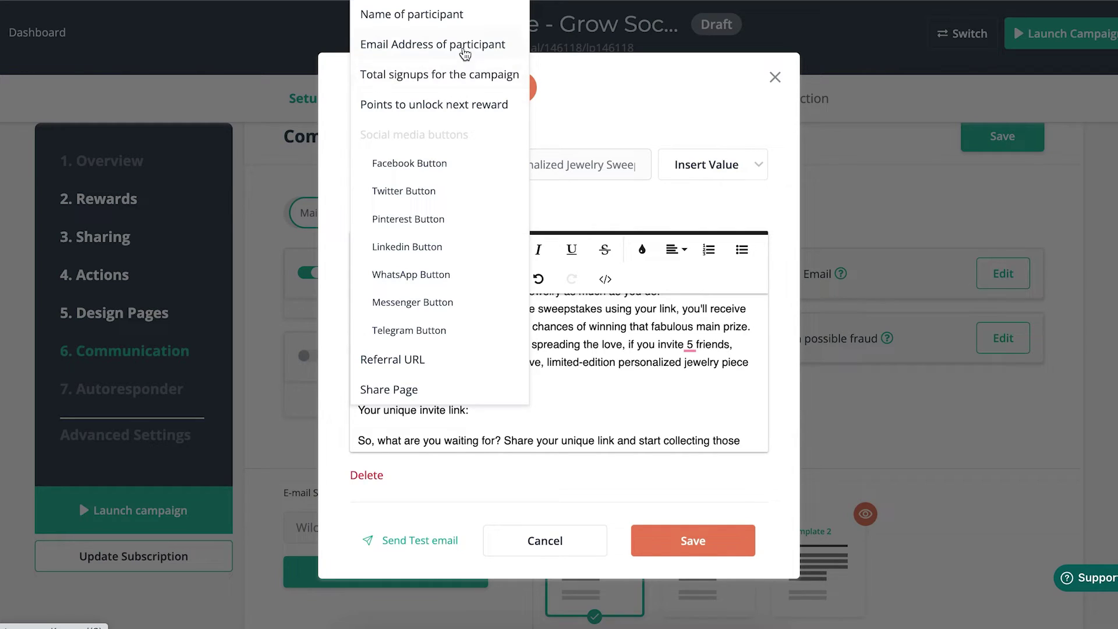
pyautogui.click(425, 358)
# Insert the Facebook and Twitter share buttons on a new line below the invite link and remove the extra blank line
pyautogui.scroll(-3, 589, 362)
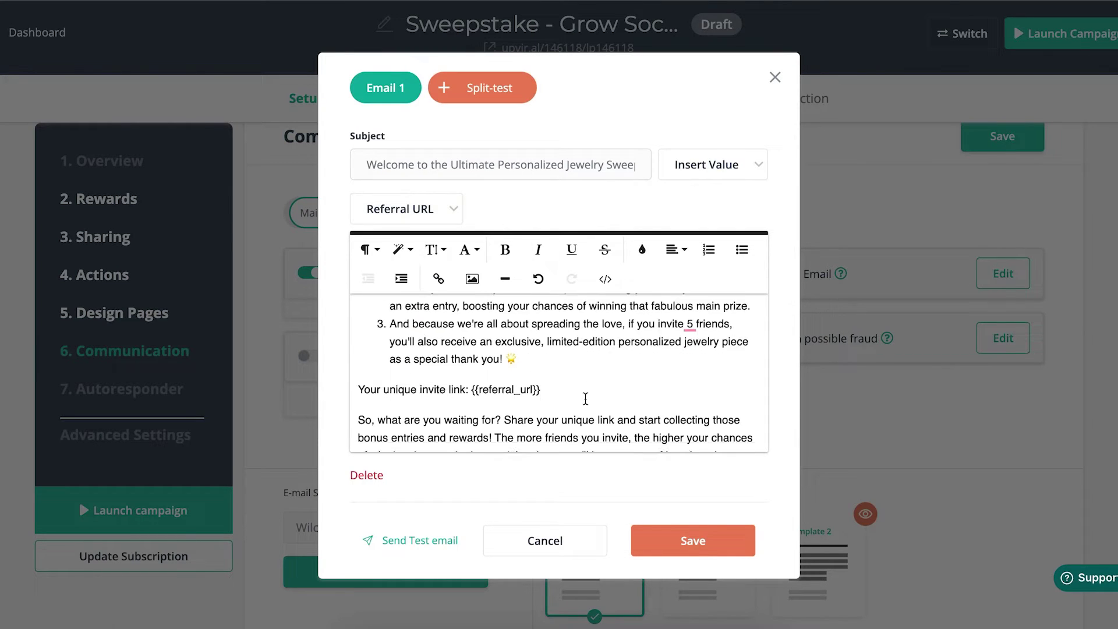
pyautogui.press('Return')
pyautogui.press('Return')
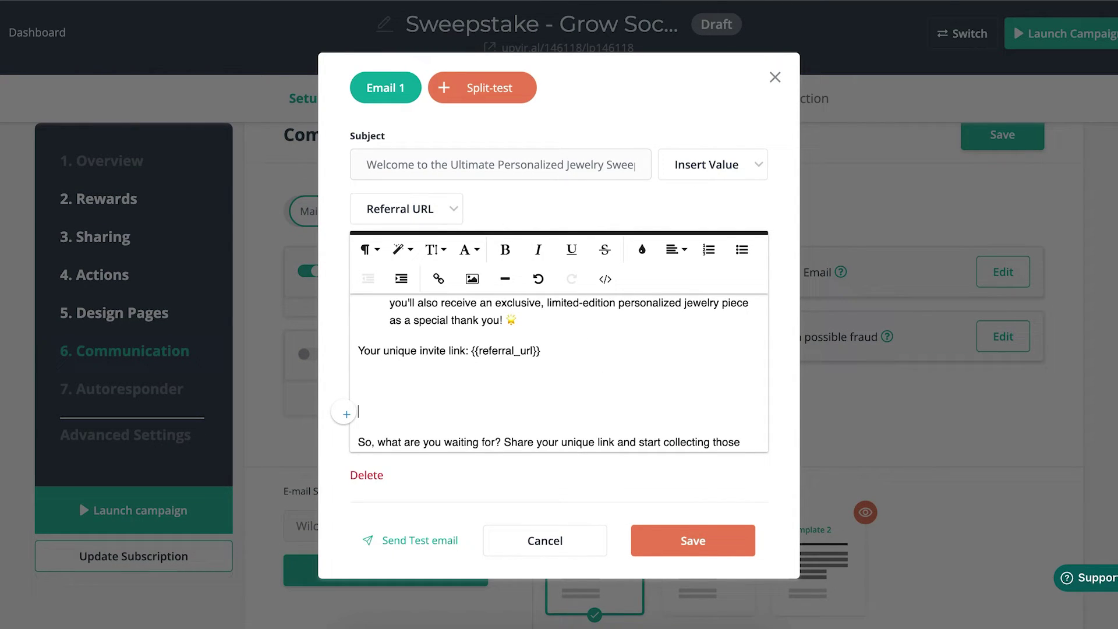
pyautogui.click(428, 216)
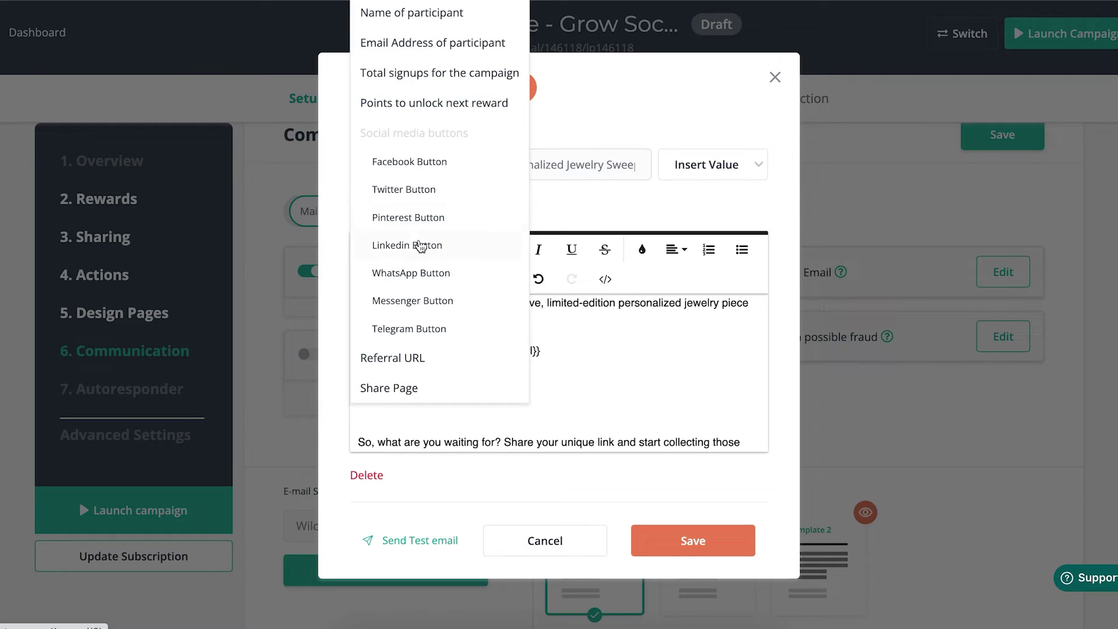
pyautogui.click(419, 167)
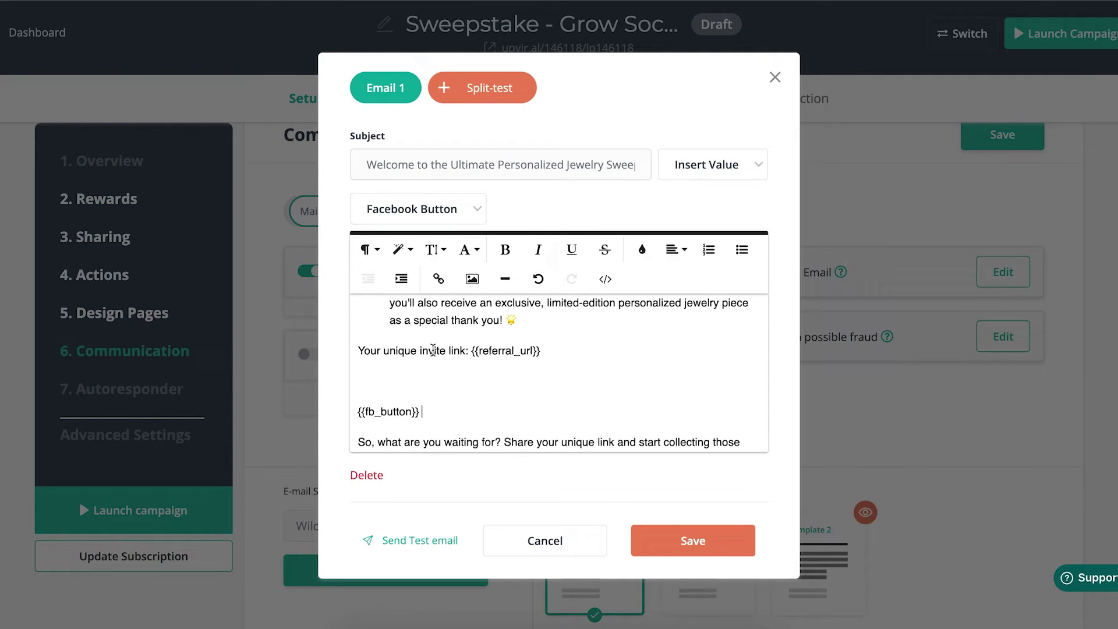
pyautogui.click(416, 215)
pyautogui.click(438, 200)
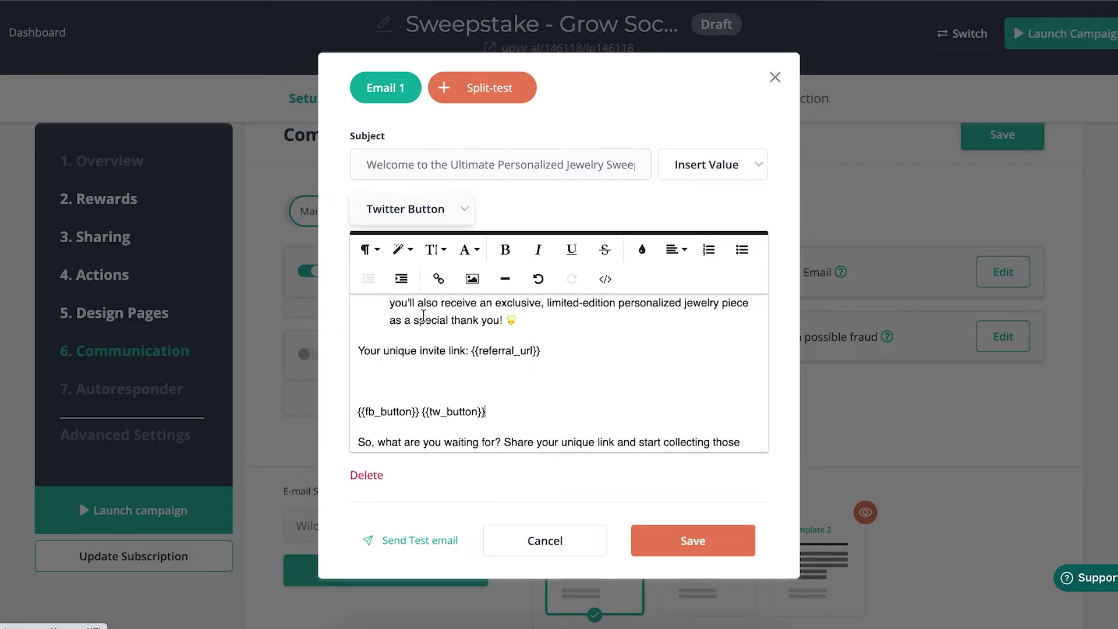
pyautogui.press('BackSpace')
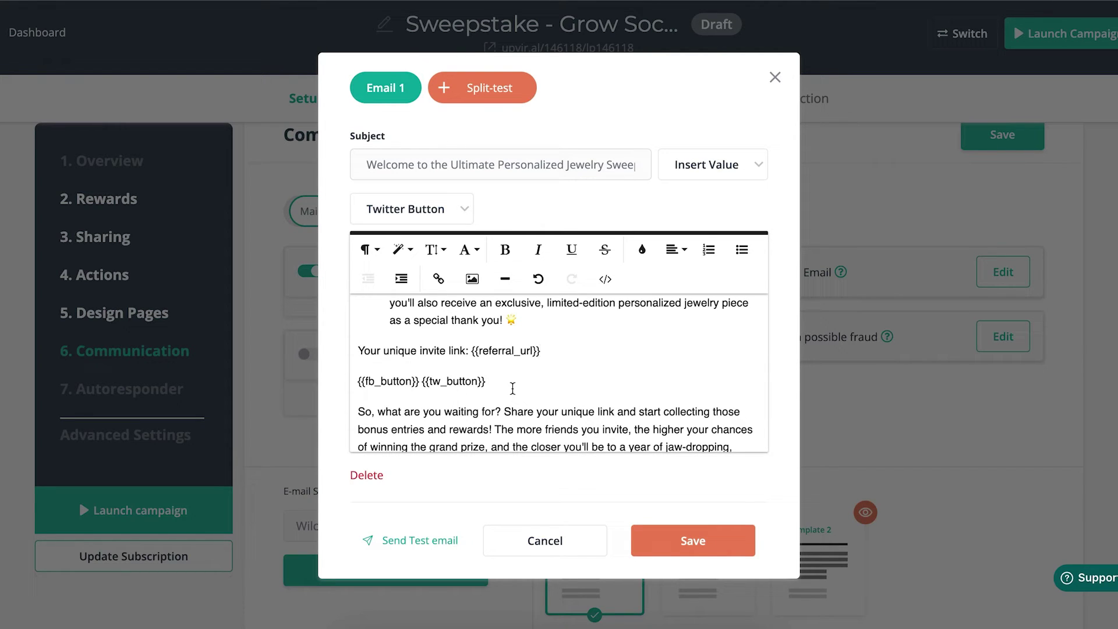
# Check the rest of the email down to its signature and save the registration email
pyautogui.scroll(-5, 512, 389)
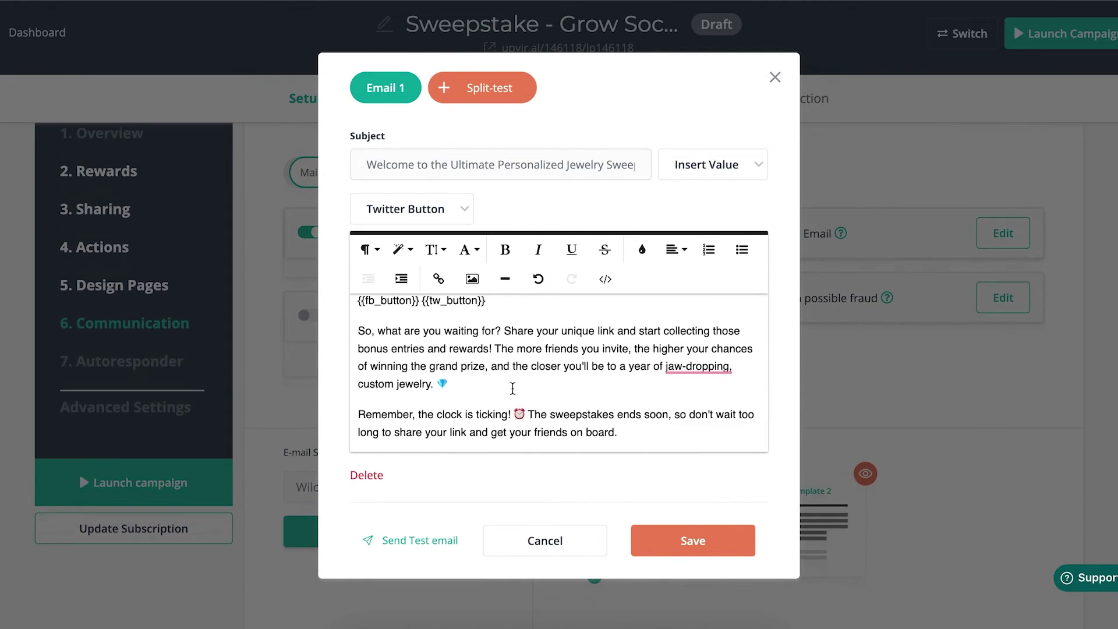
pyautogui.scroll(-4, 512, 389)
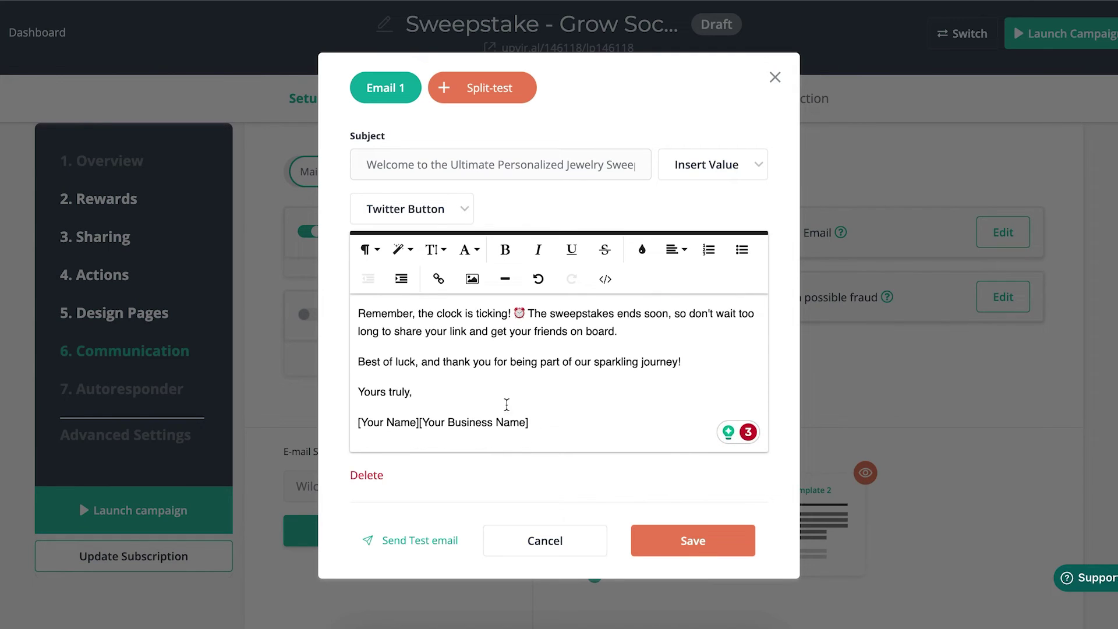
pyautogui.click(675, 536)
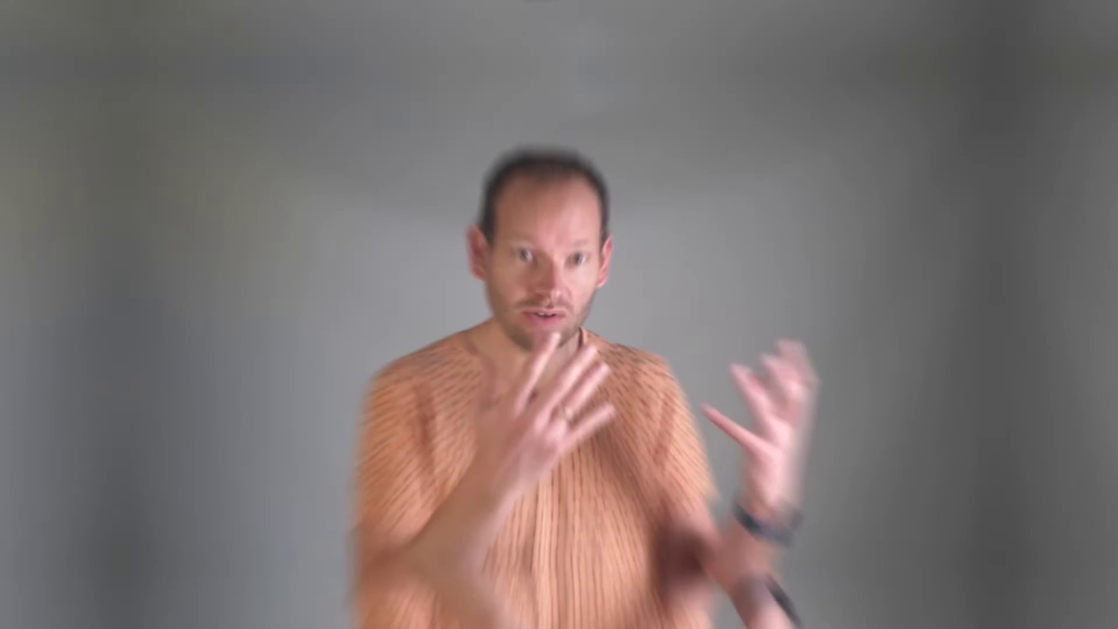